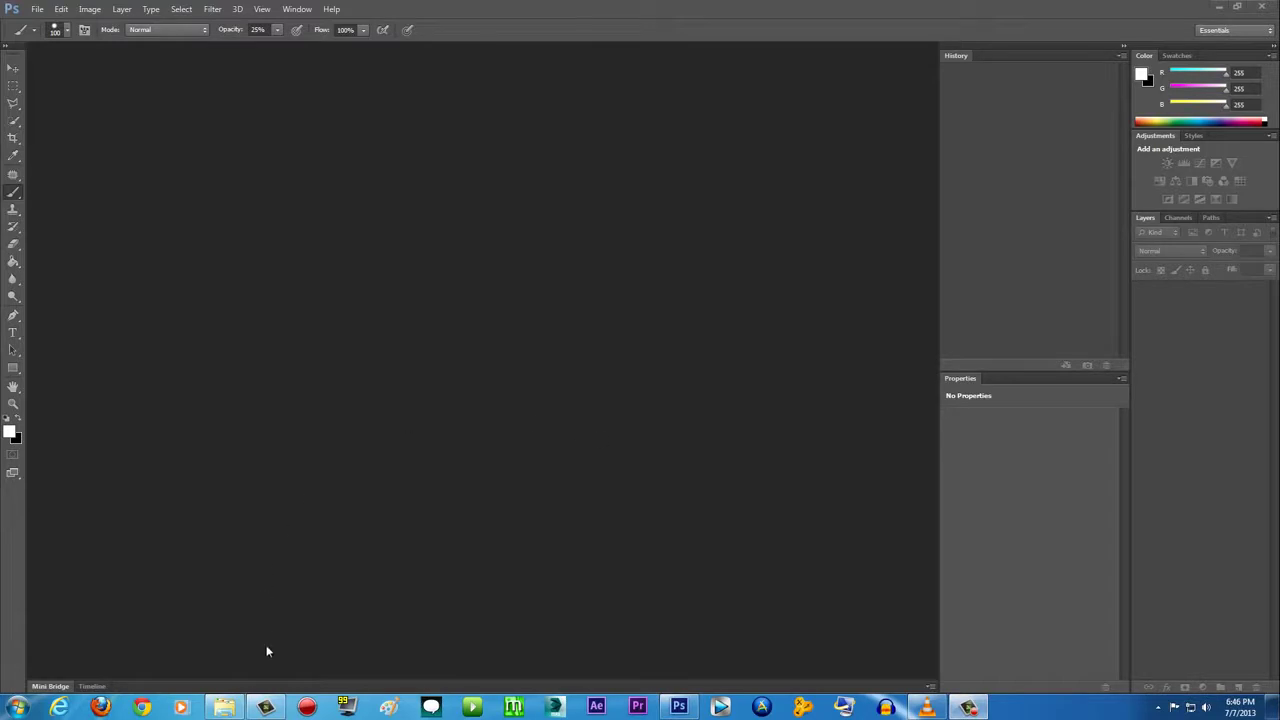
- View the two source portrait photos in the Displacement Maps Tutorial folder, closing each preview
{"action": "left_click", "coordinate": [224, 707]}
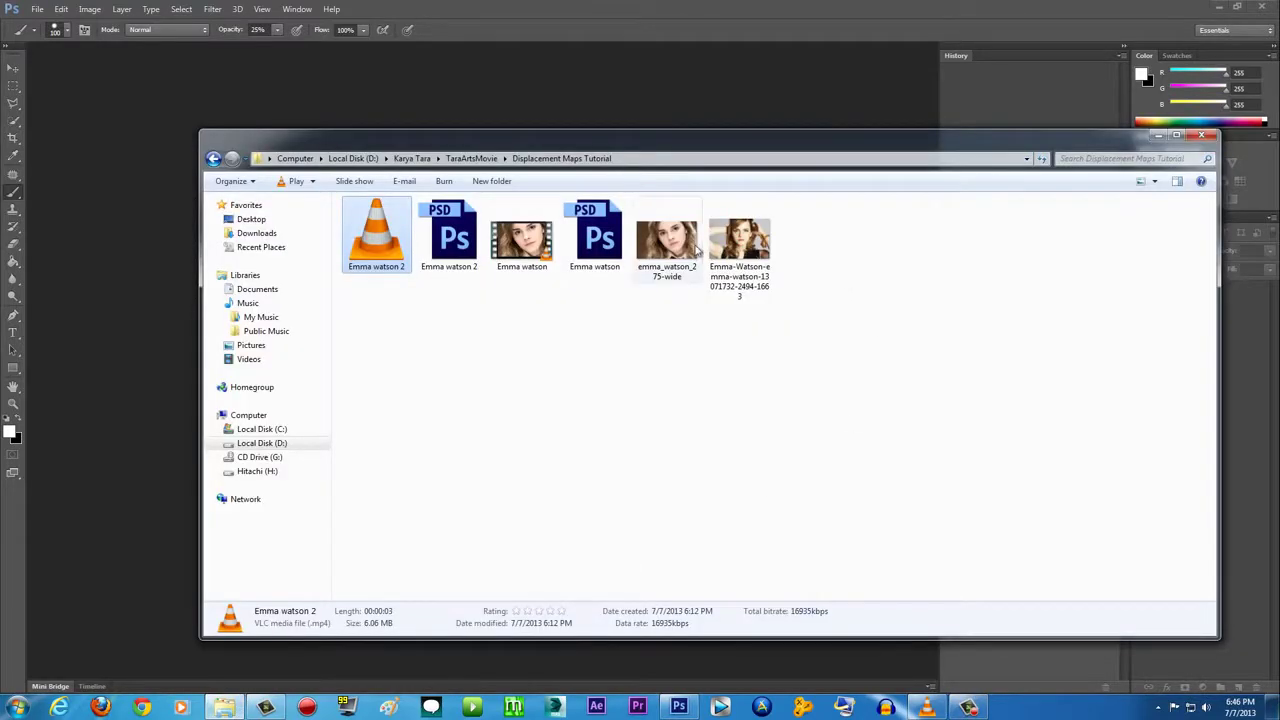
{"action": "left_click", "coordinate": [697, 251]}
{"action": "left_click", "coordinate": [738, 258]}
{"action": "left_click", "coordinate": [682, 262]}
{"action": "left_click", "coordinate": [762, 254]}
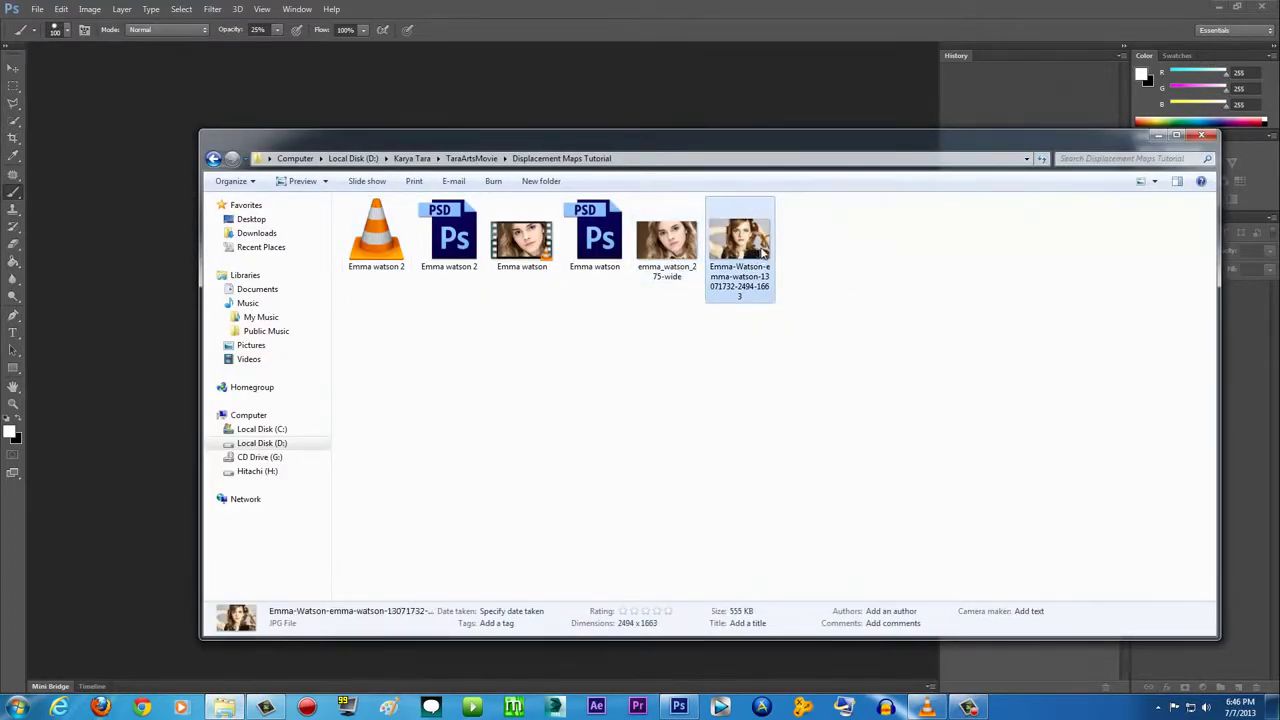
{"action": "double_click", "coordinate": [680, 262]}
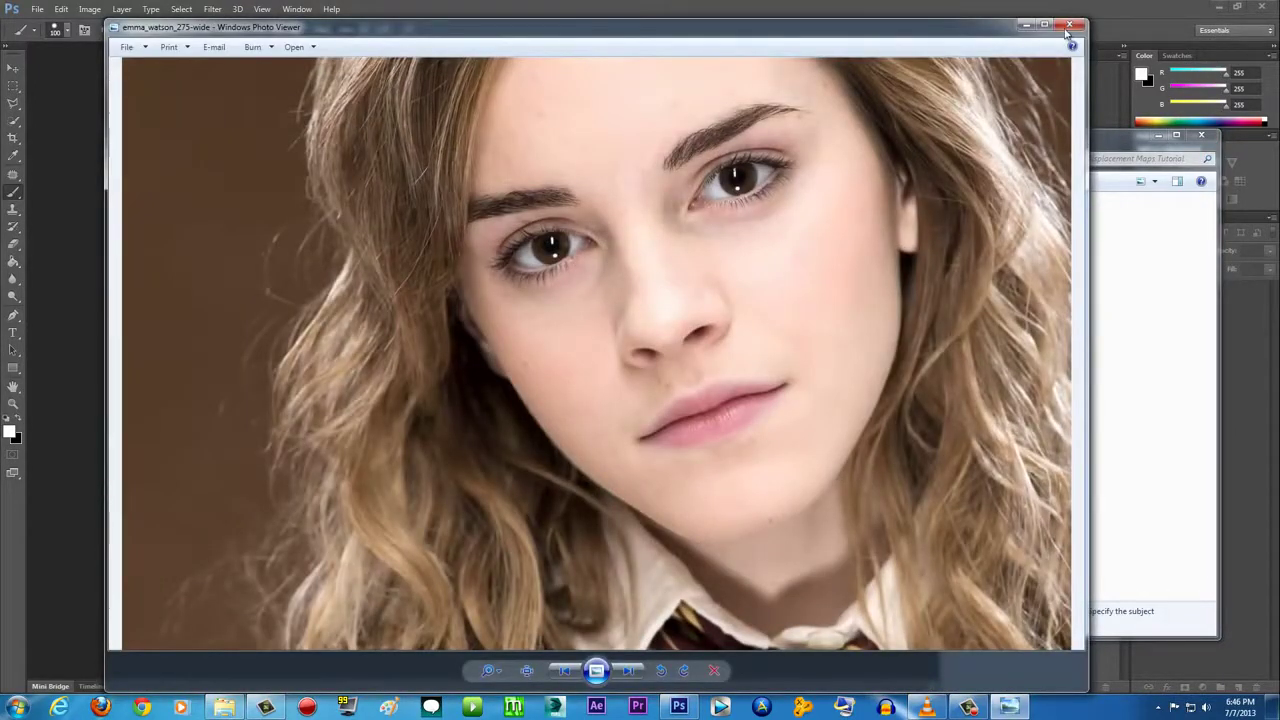
{"action": "left_click", "coordinate": [1067, 30]}
{"action": "double_click", "coordinate": [765, 250]}
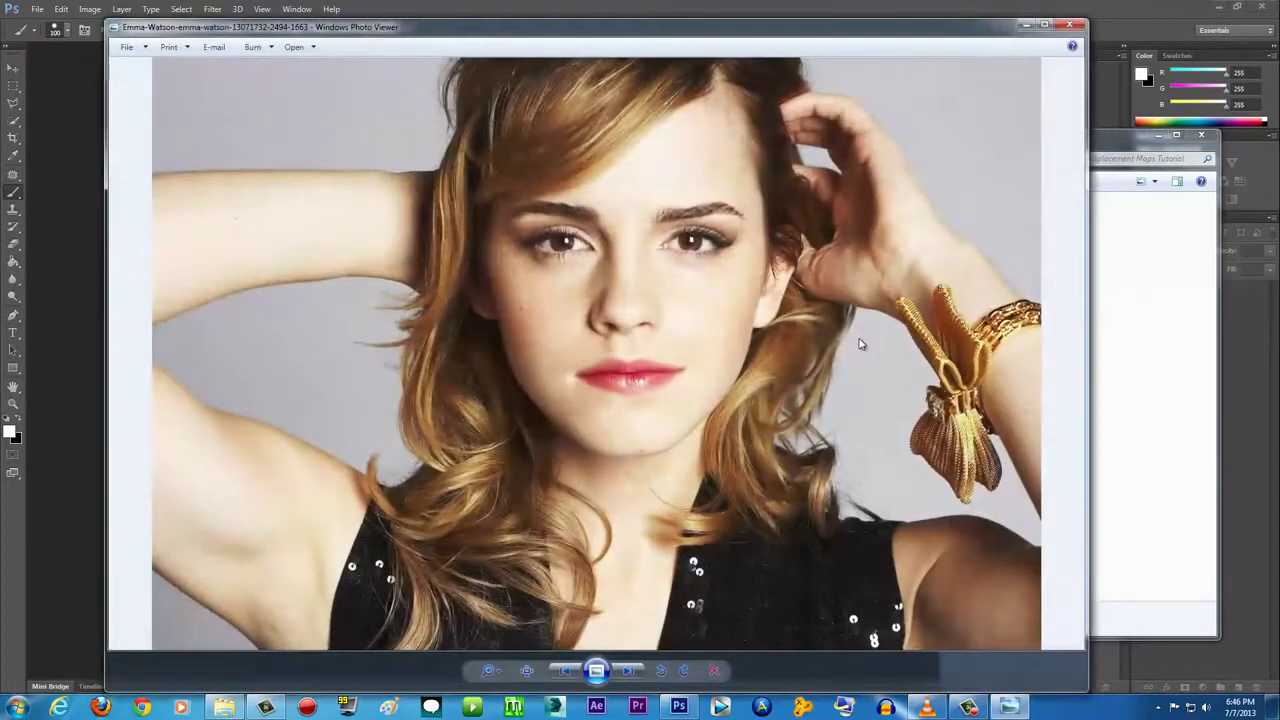
{"action": "left_click", "coordinate": [1069, 25]}
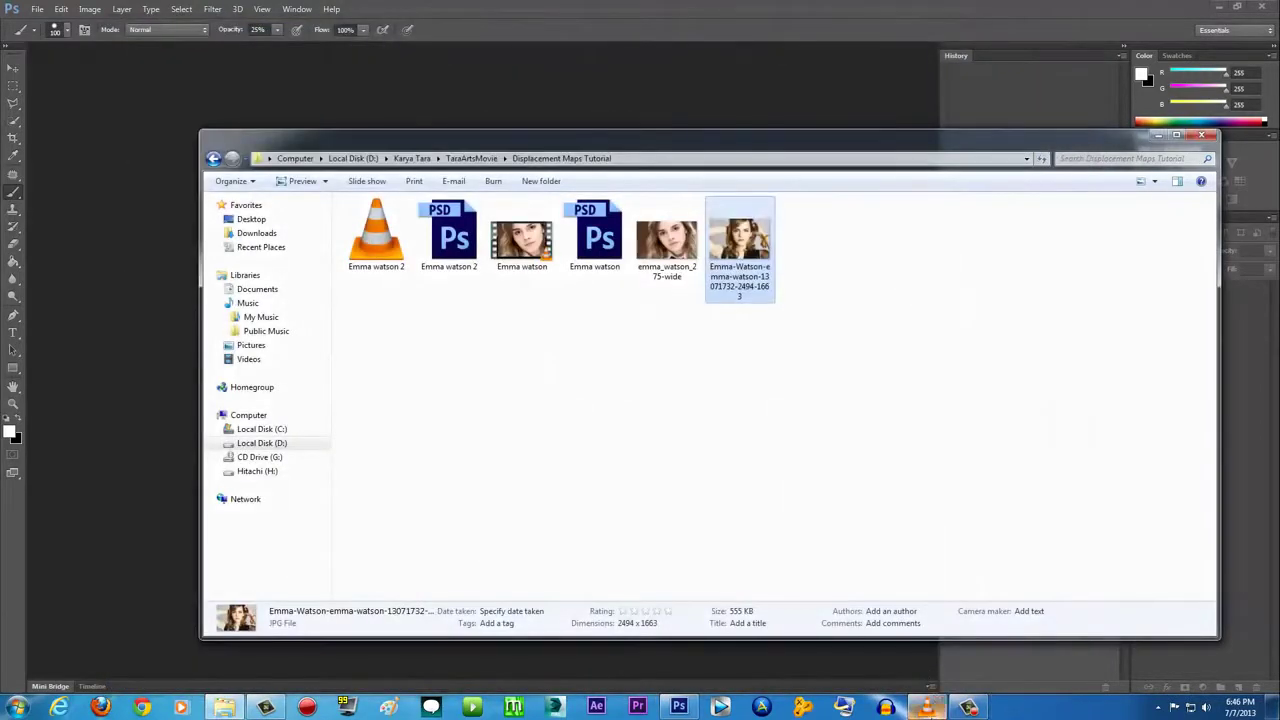
- Switch to VLC media player to watch the Emma watson 2.mp4 example video, and close the player
{"action": "left_click", "coordinate": [926, 707]}
{"action": "left_click", "coordinate": [225, 484]}
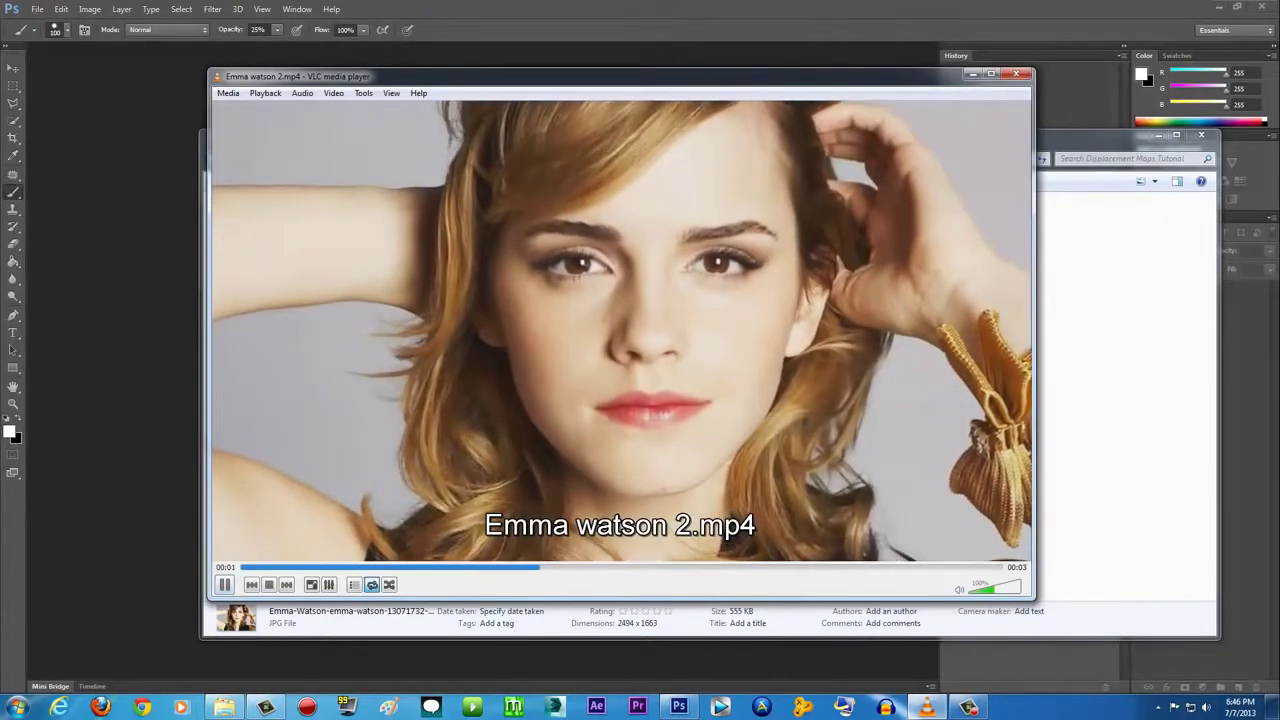
{"action": "key", "text": "ctrl+q"}
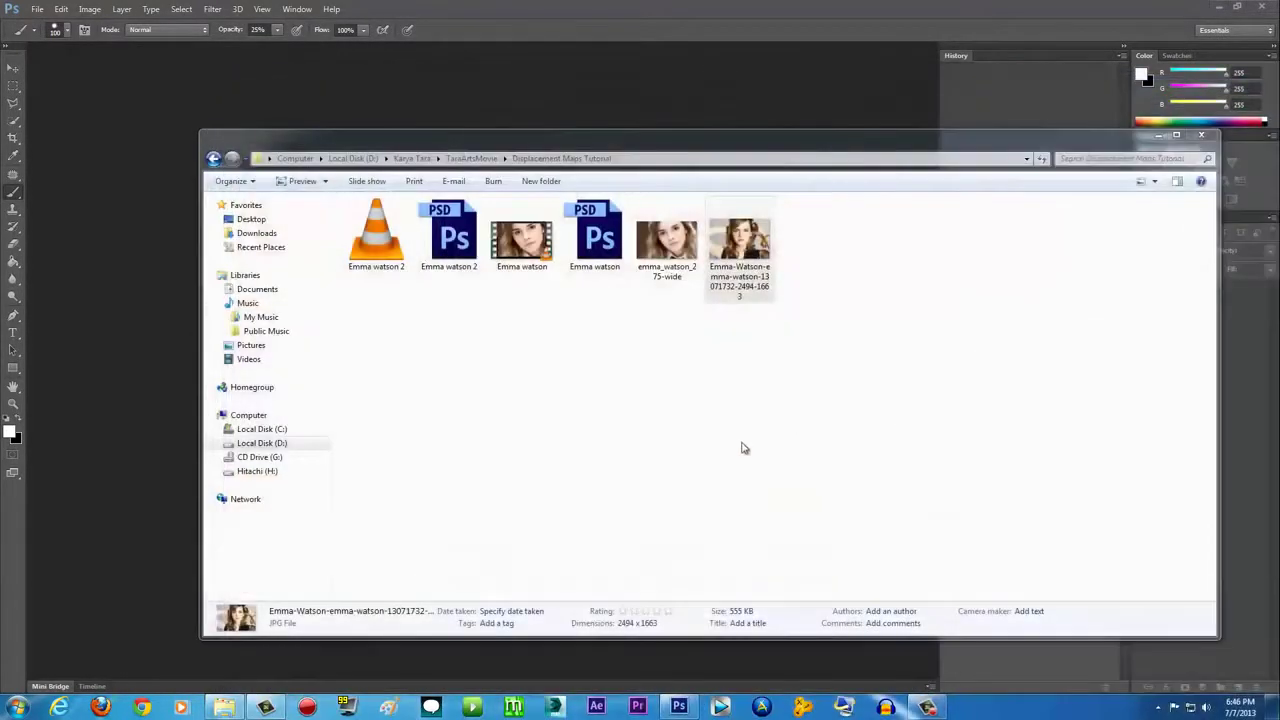
{"action": "left_click", "coordinate": [670, 256]}
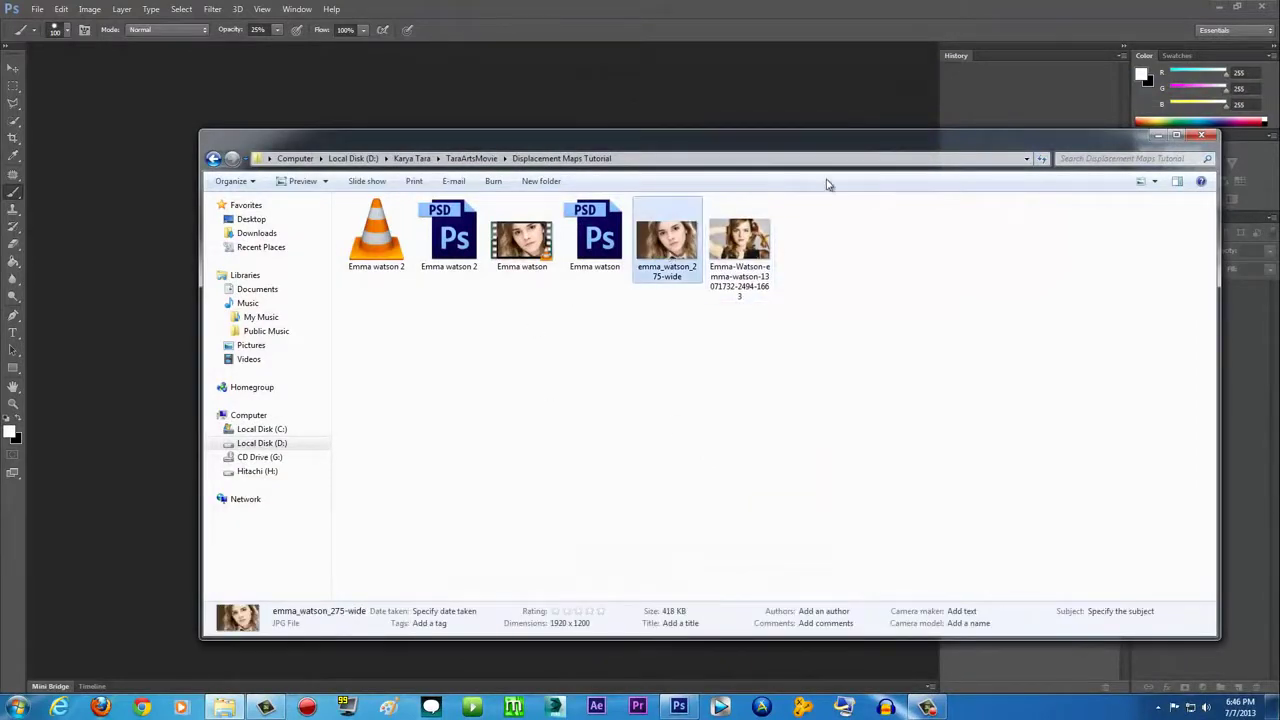
{"action": "left_click_drag", "start_coordinate": [826, 146], "coordinate": [810, 146]}
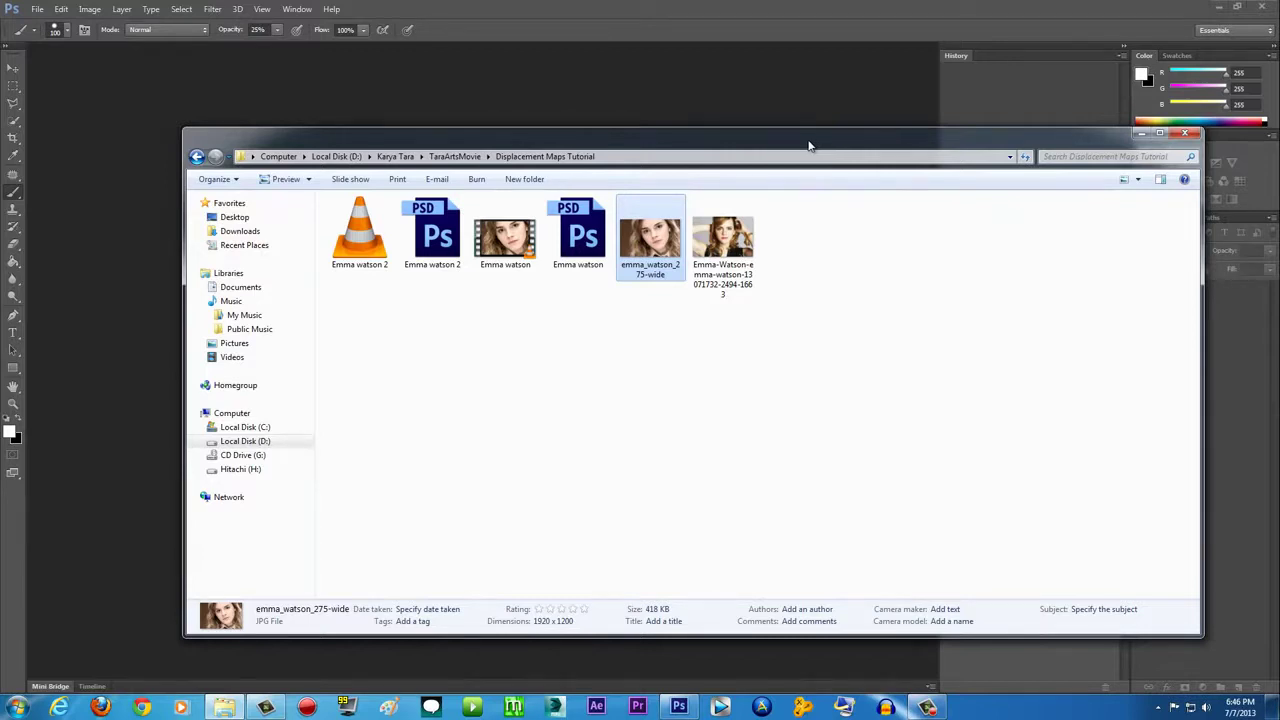
{"action": "left_click_drag", "start_coordinate": [810, 146], "coordinate": [794, 144]}
{"action": "left_click", "coordinate": [634, 351]}
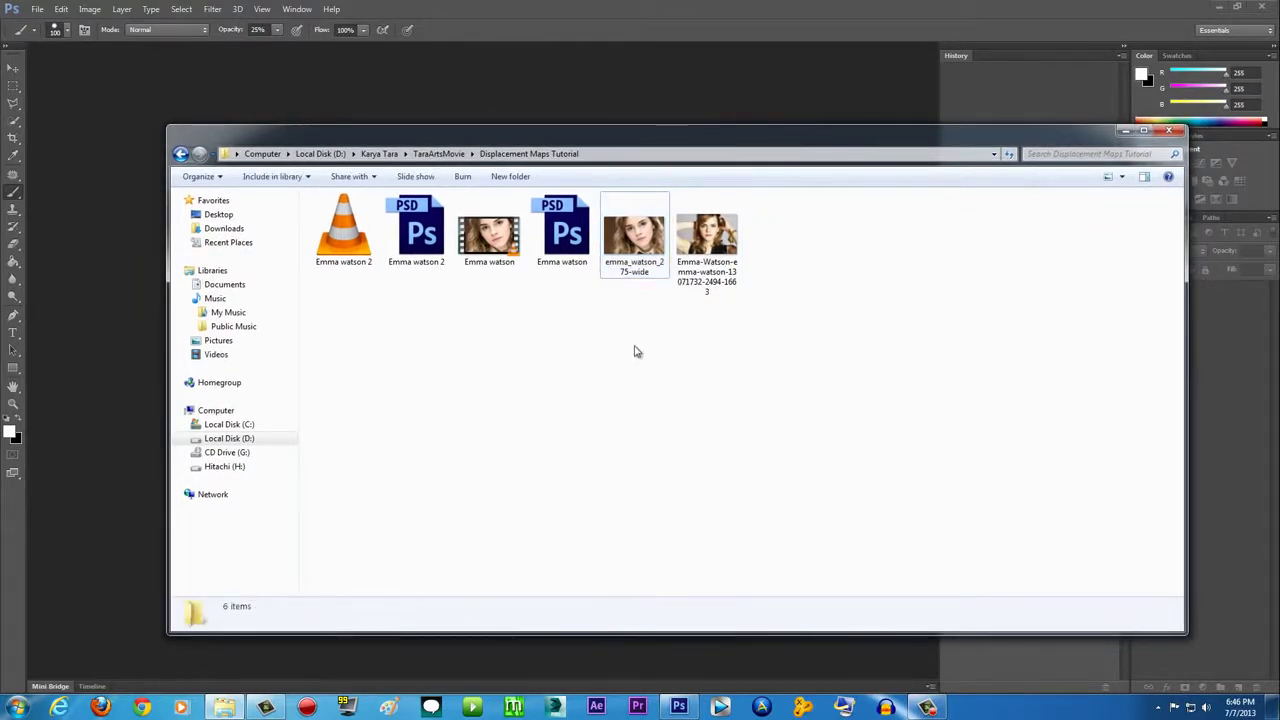
{"action": "left_click", "coordinate": [717, 281]}
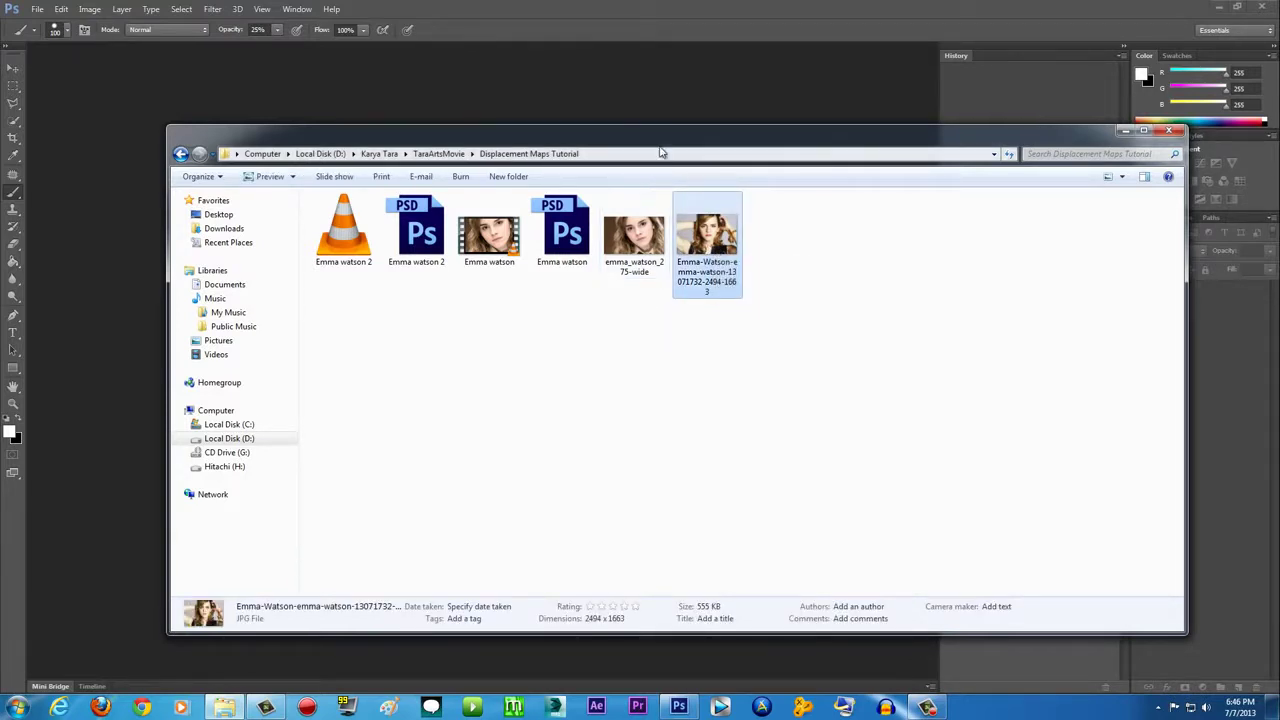
{"action": "left_click_drag", "start_coordinate": [659, 138], "coordinate": [649, 138]}
{"action": "left_click_drag", "start_coordinate": [1014, 139], "coordinate": [1061, 144]}
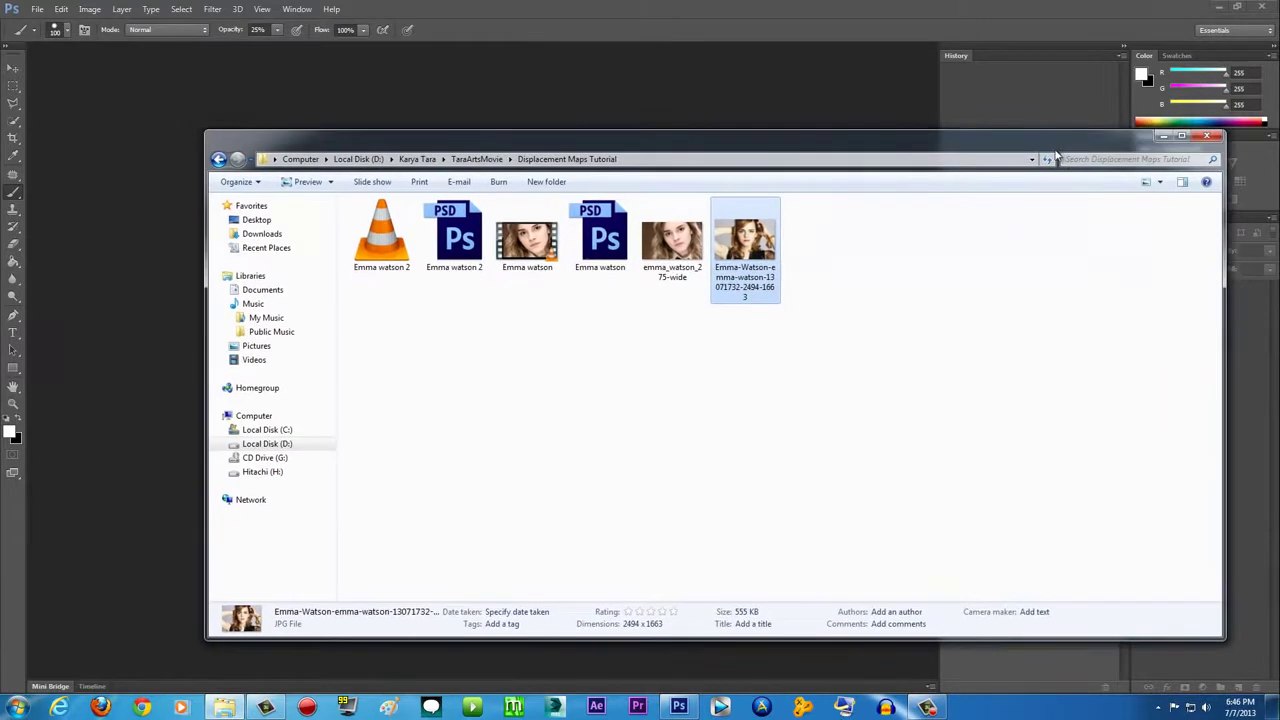
{"action": "left_click_drag", "start_coordinate": [851, 145], "coordinate": [858, 139]}
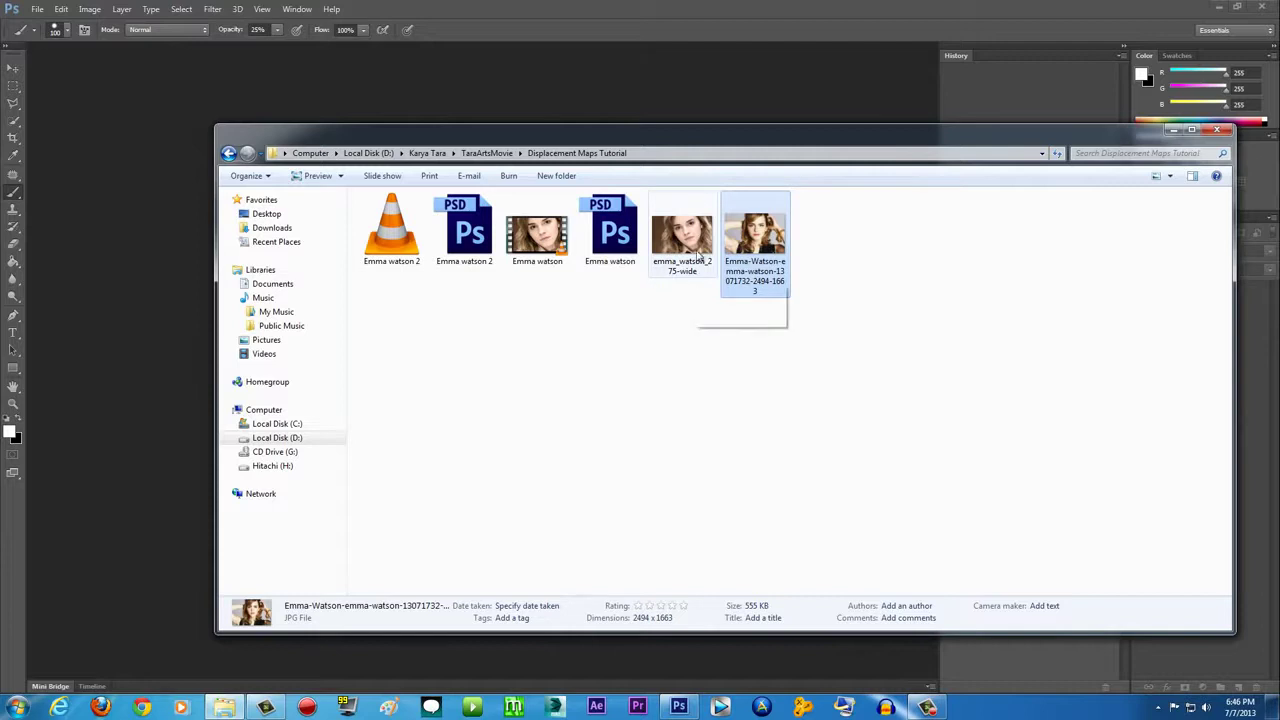
{"action": "left_click", "coordinate": [1172, 130]}
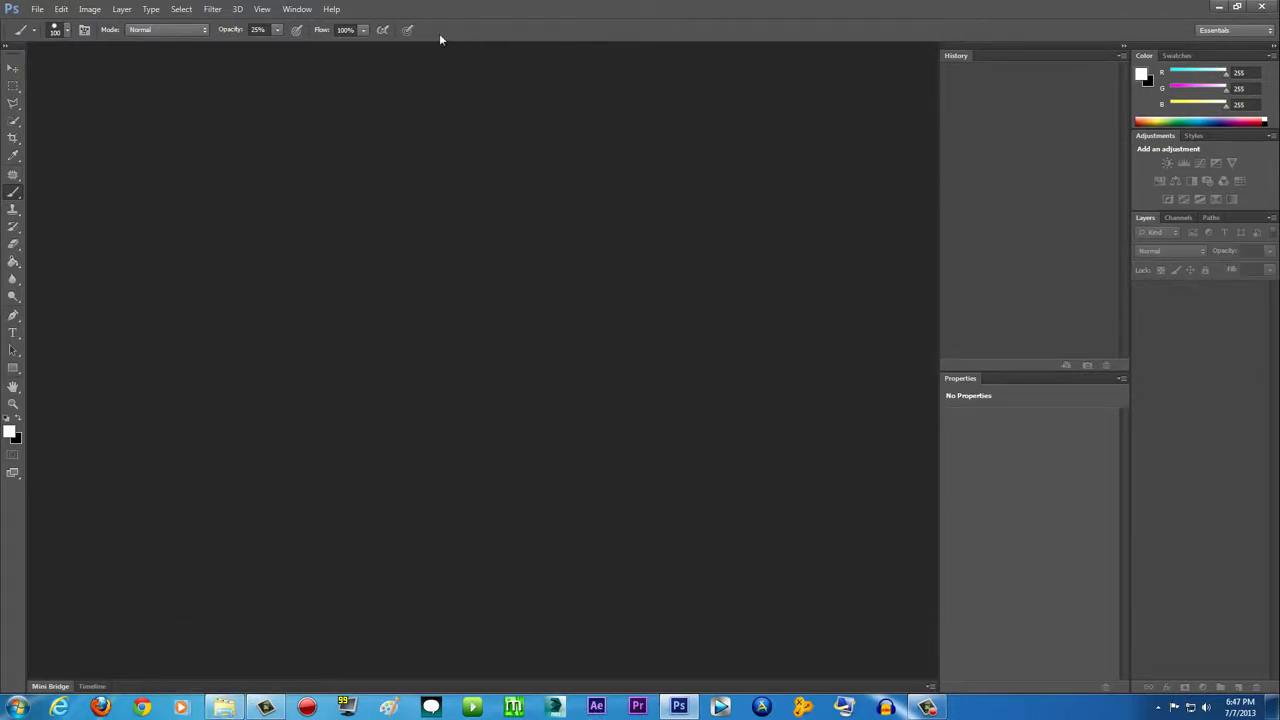
- Open emma_watson_275-wide from the tutorial folder in Photoshop and add a new empty layer above the background
{"action": "left_click", "coordinate": [230, 707]}
{"action": "left_click_drag", "start_coordinate": [685, 238], "coordinate": [165, 275]}
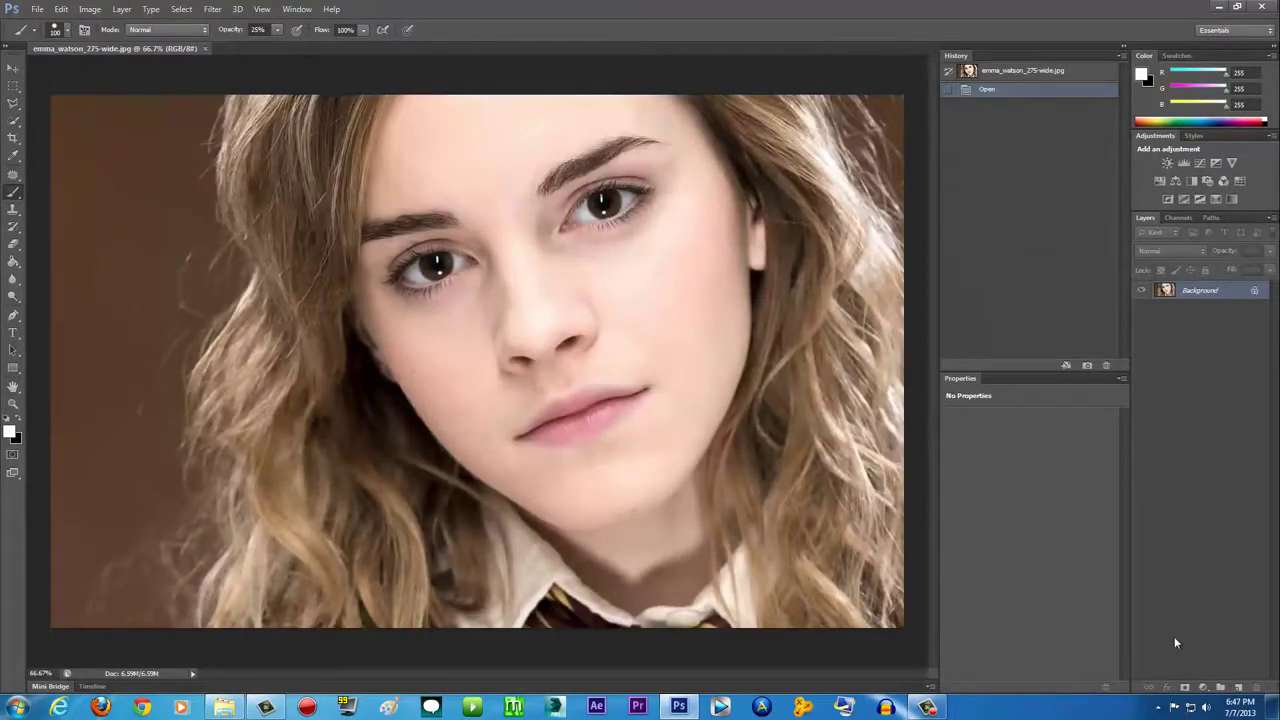
{"action": "left_click", "coordinate": [1238, 688]}
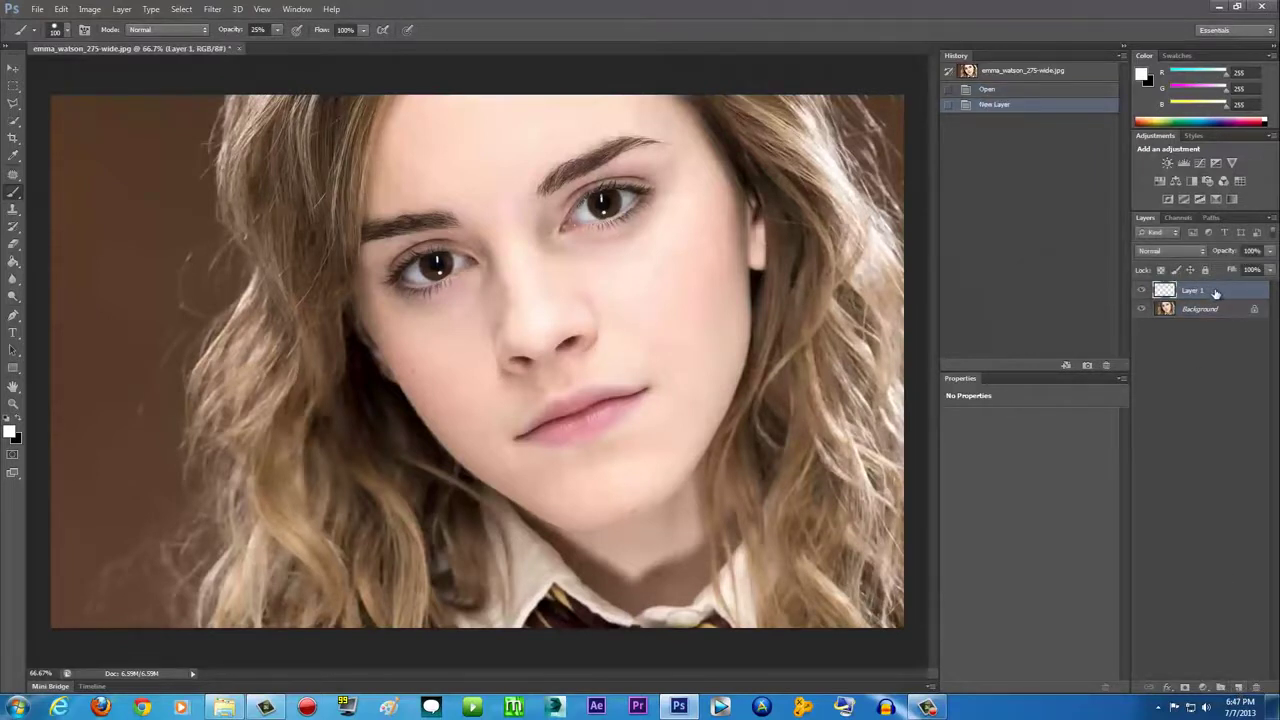
- Convert the locked Background into a regular layer with the default settings
{"action": "left_click", "coordinate": [1232, 312]}
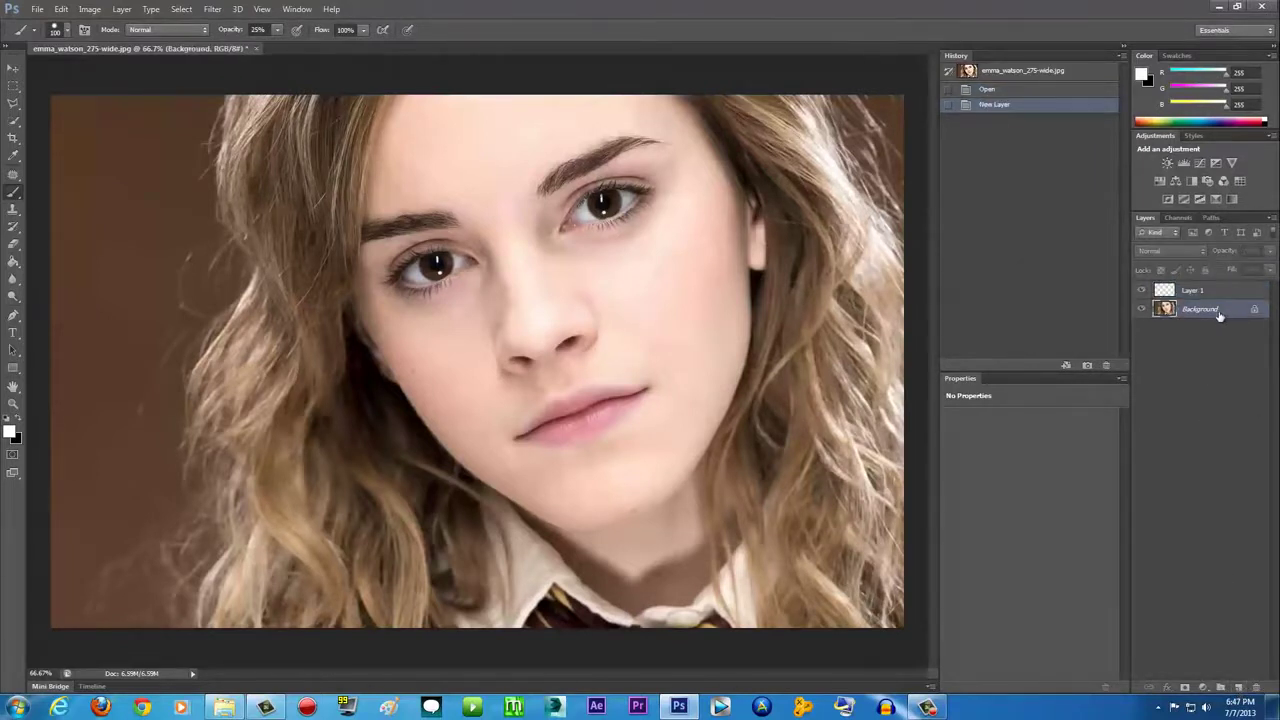
{"action": "double_click", "coordinate": [1232, 313]}
{"action": "key", "text": "Return"}
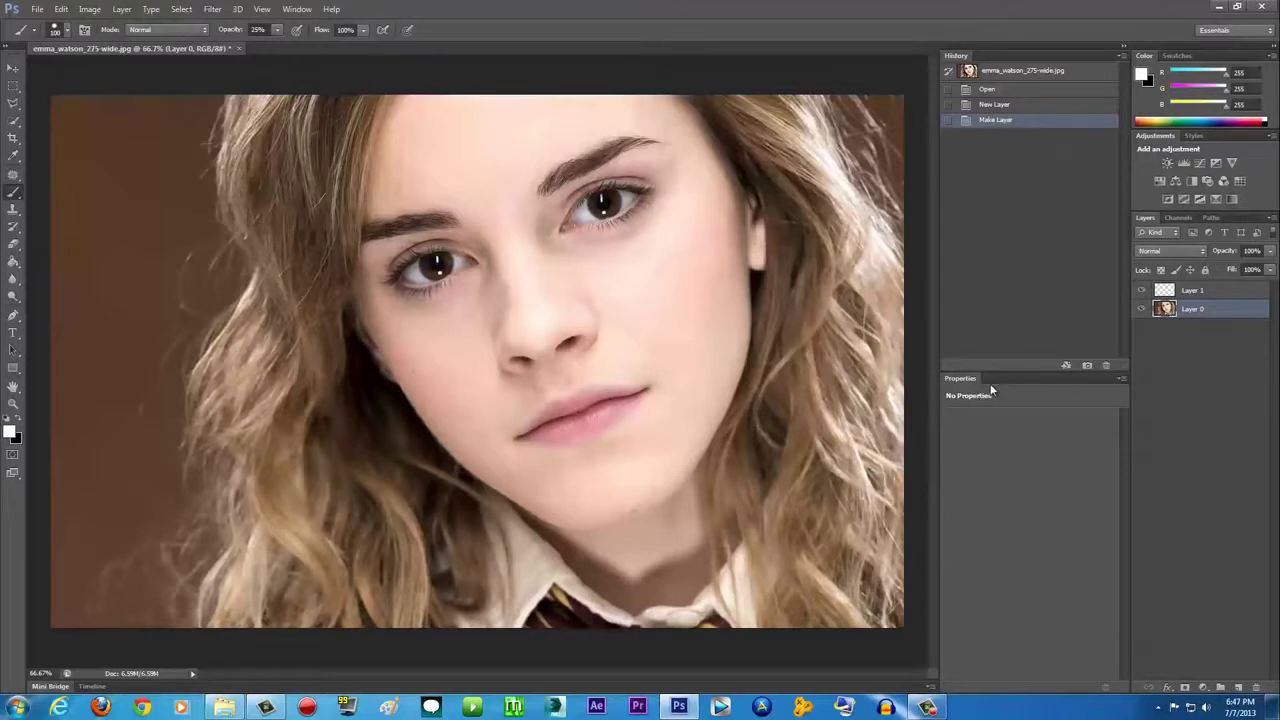
- Fill Layer 1 with solid black (000000) using the Paint Bucket tool
{"action": "left_click", "coordinate": [1212, 294]}
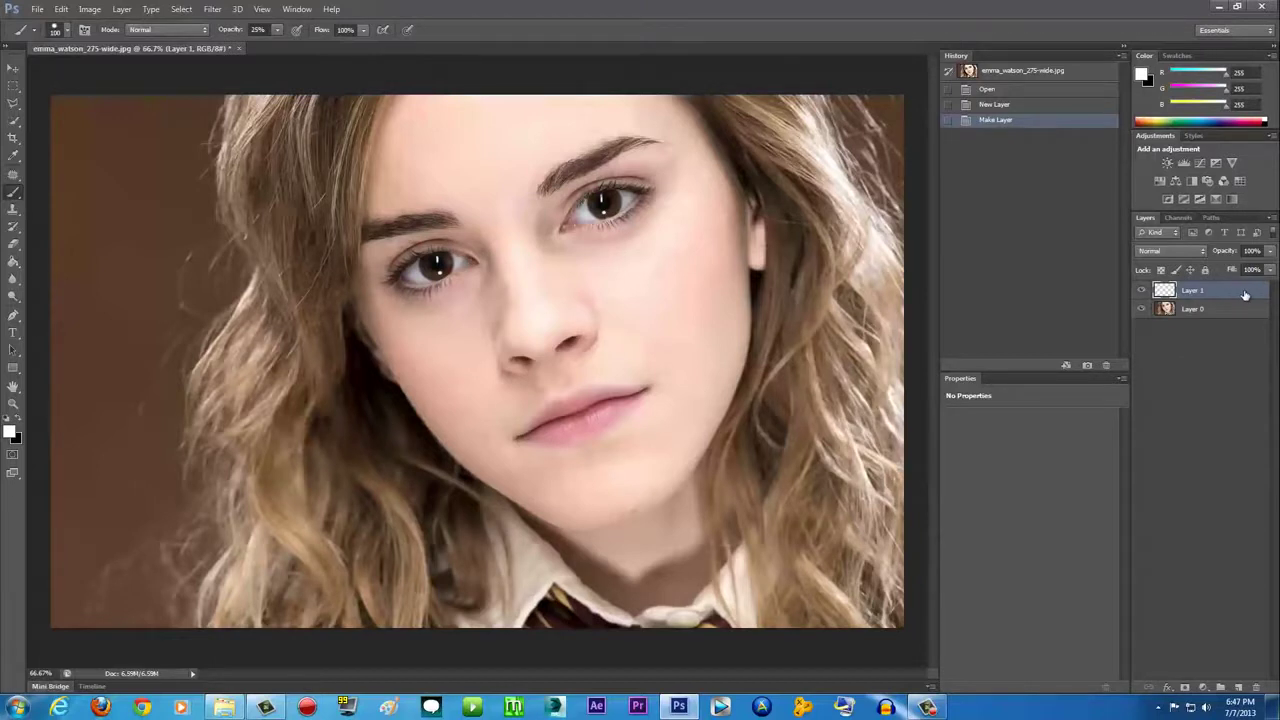
{"action": "left_click", "coordinate": [17, 423]}
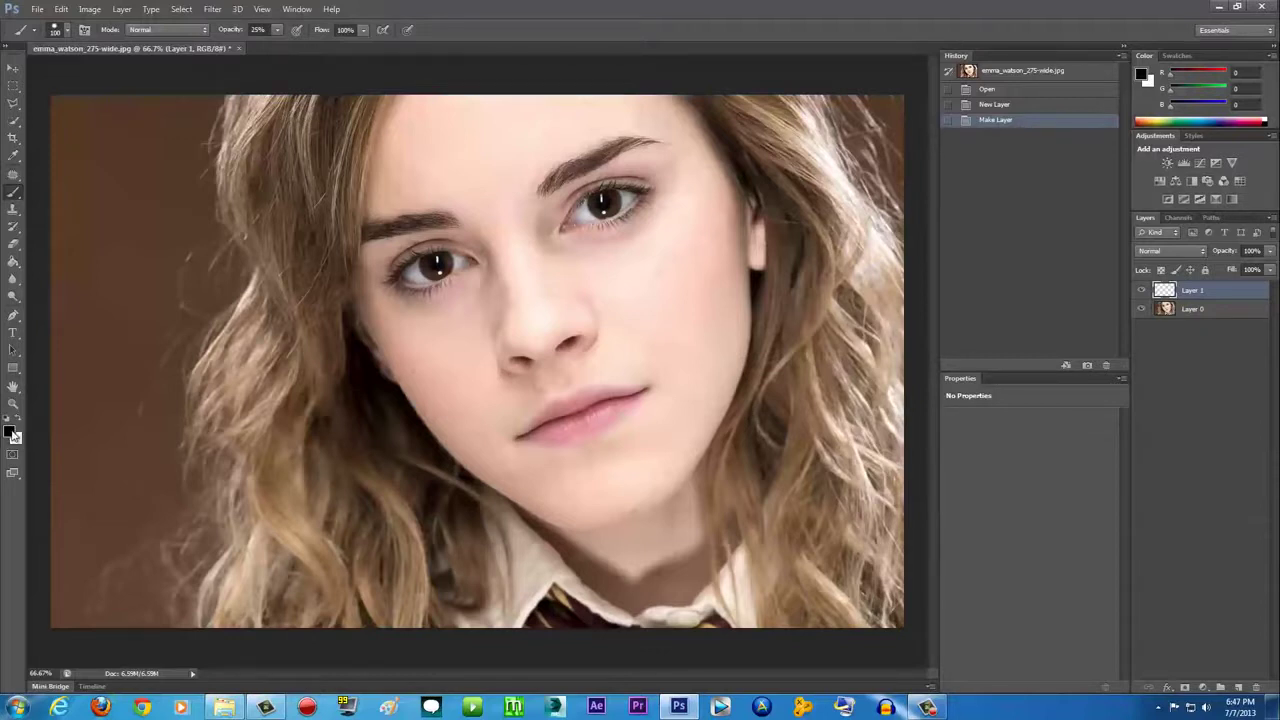
{"action": "left_click", "coordinate": [12, 432]}
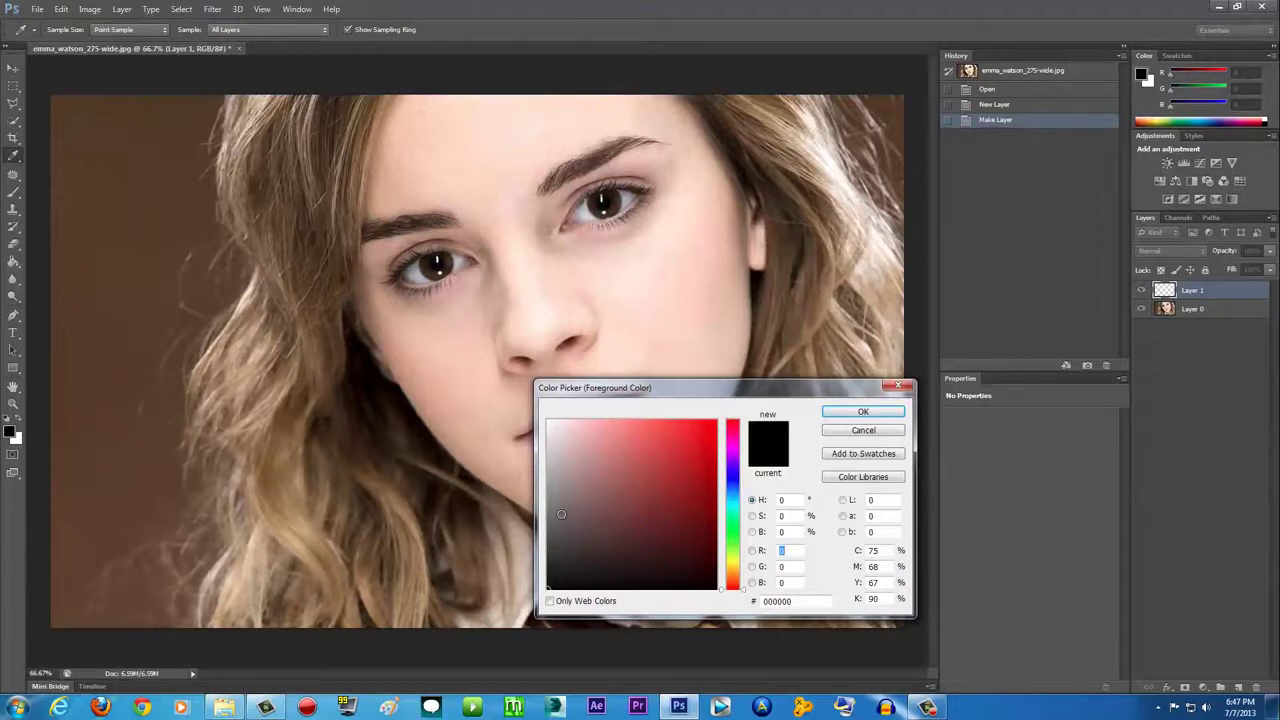
{"action": "left_click", "coordinate": [864, 413]}
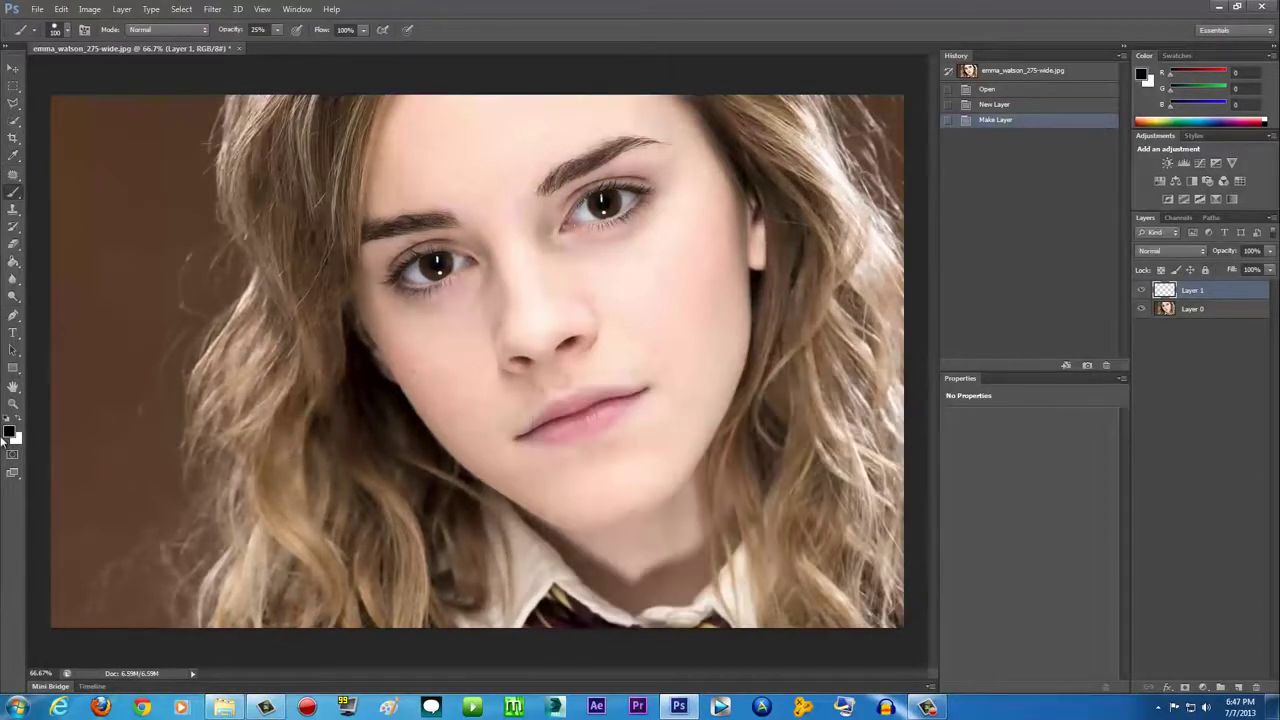
{"action": "left_click", "coordinate": [13, 263]}
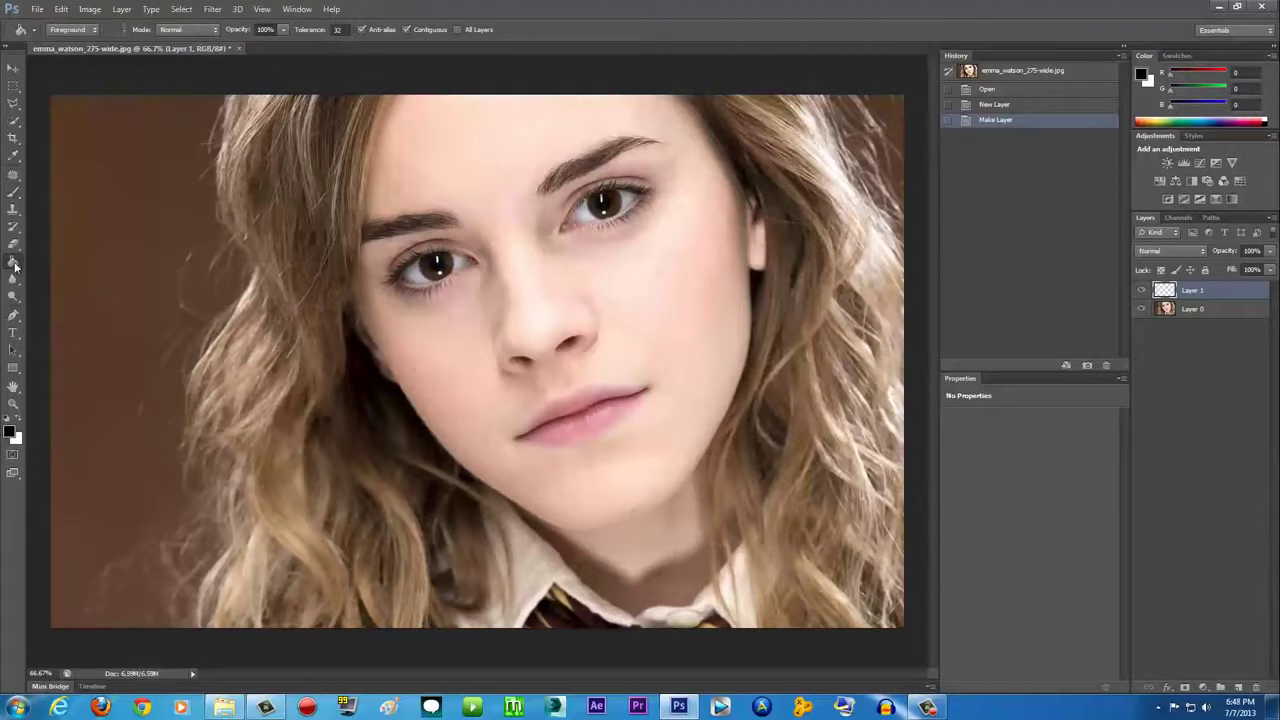
{"action": "right_click", "coordinate": [14, 263]}
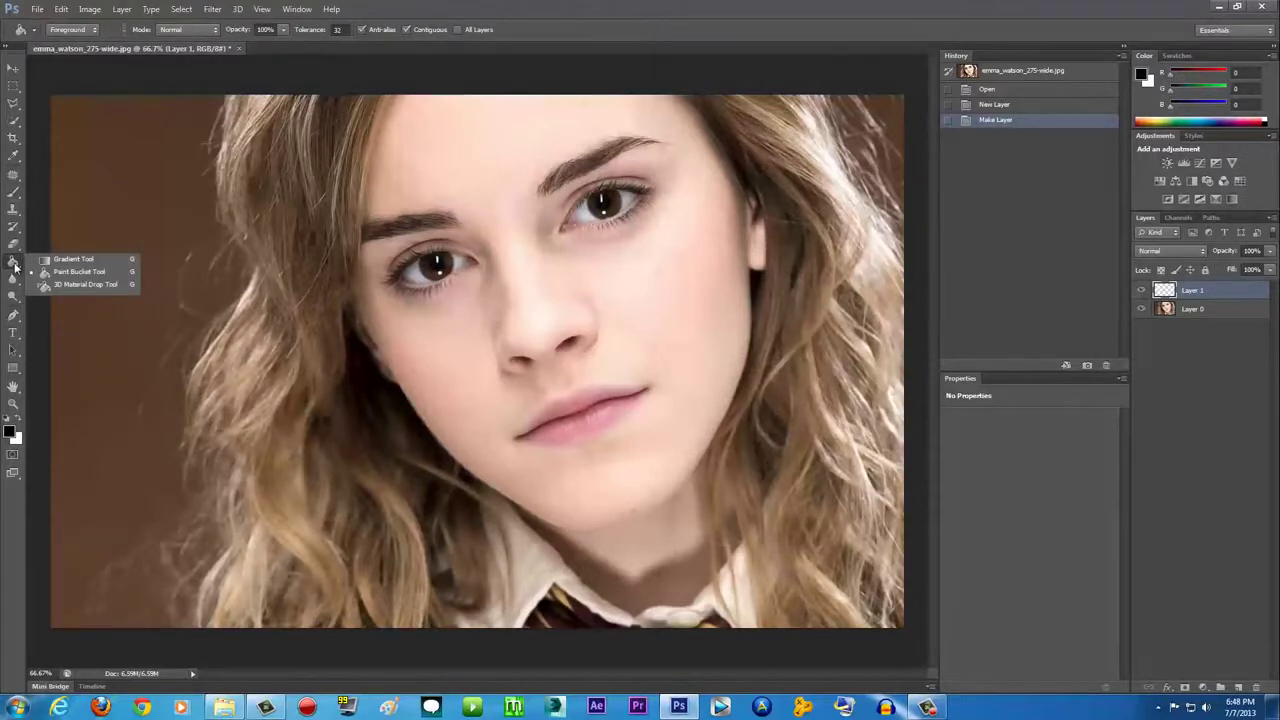
{"action": "left_click", "coordinate": [84, 277]}
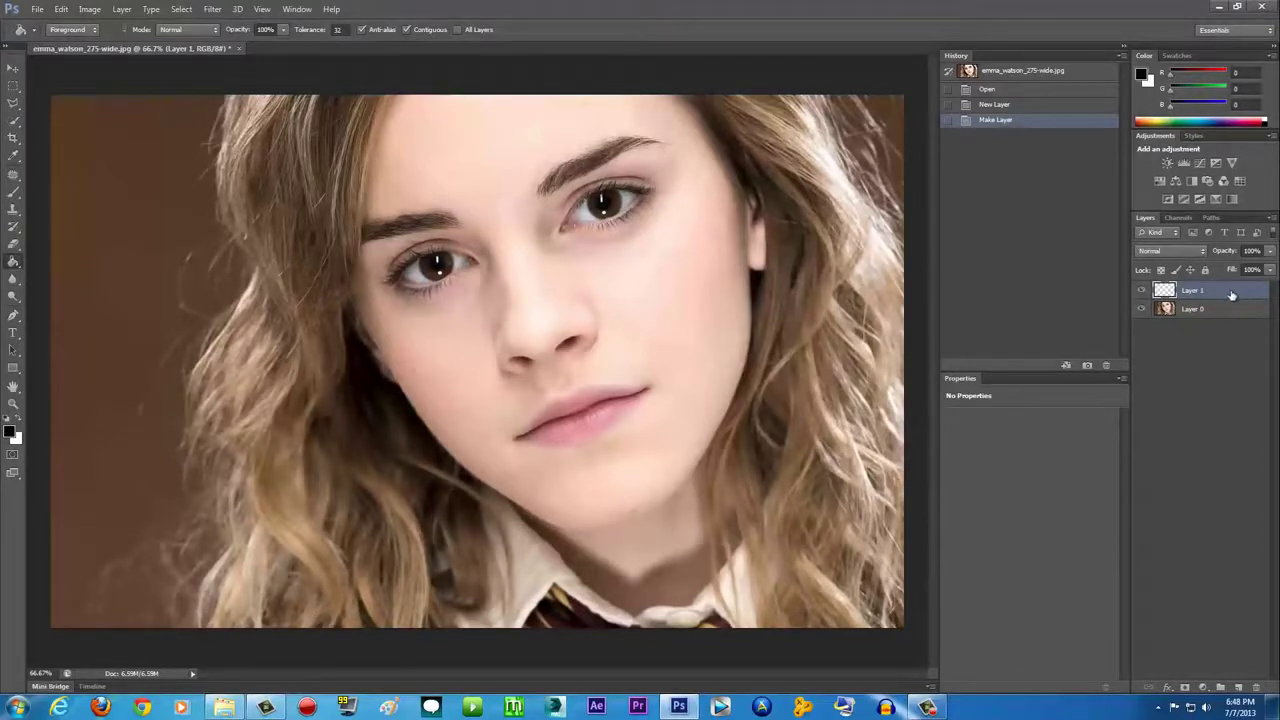
{"action": "left_click", "coordinate": [403, 257]}
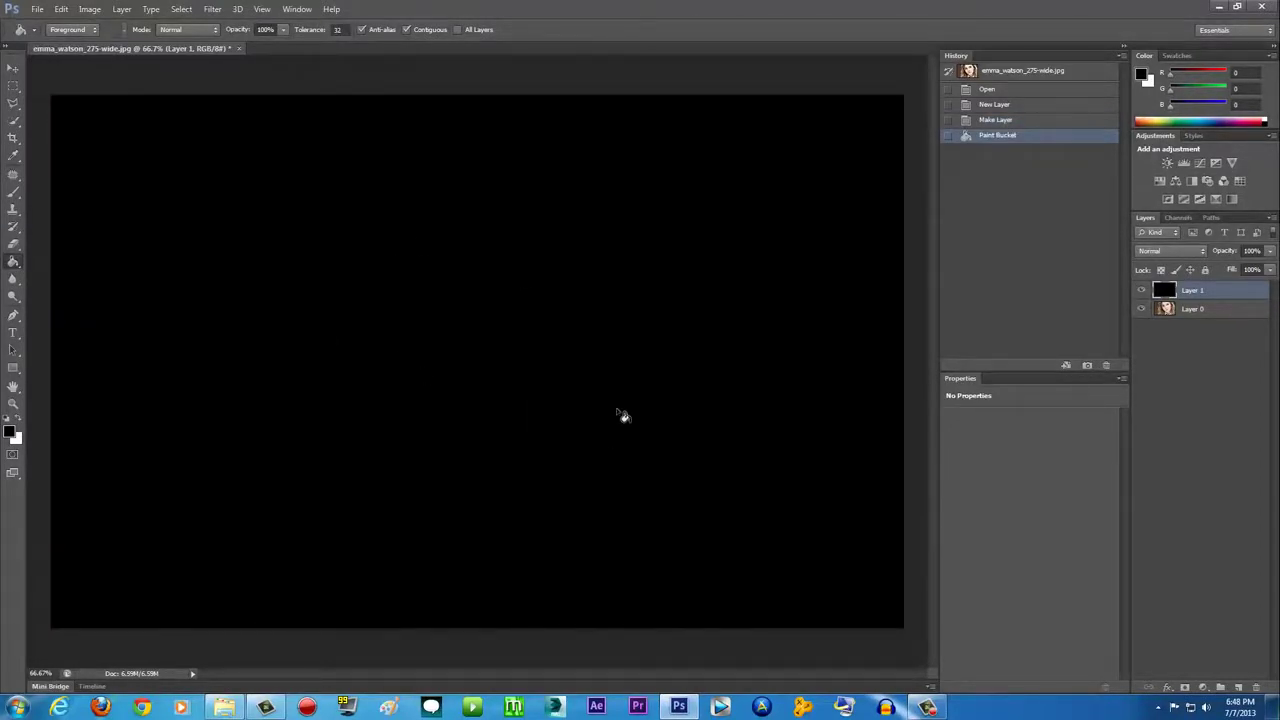
- Lower the black layer's opacity to 70% and keep that layer selected
{"action": "left_click", "coordinate": [1270, 251]}
{"action": "left_click_drag", "start_coordinate": [1269, 269], "coordinate": [1250, 270]}
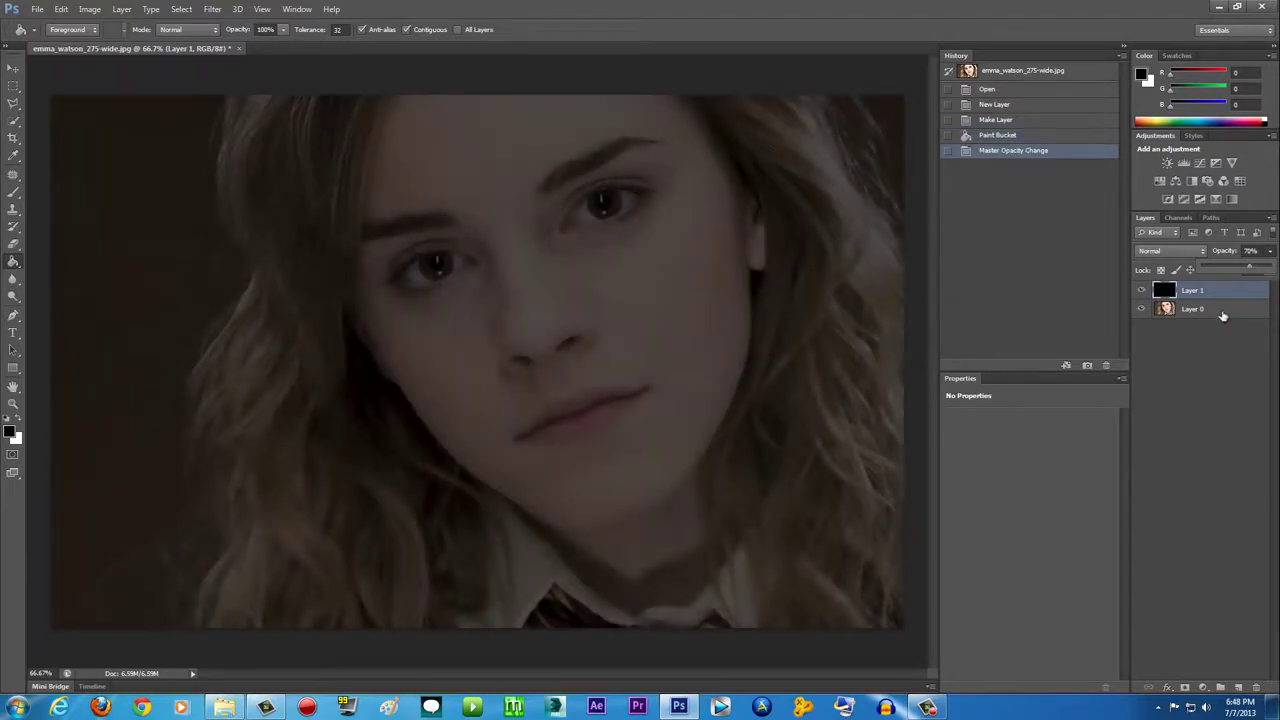
{"action": "left_click", "coordinate": [1206, 312]}
{"action": "left_click", "coordinate": [1220, 292]}
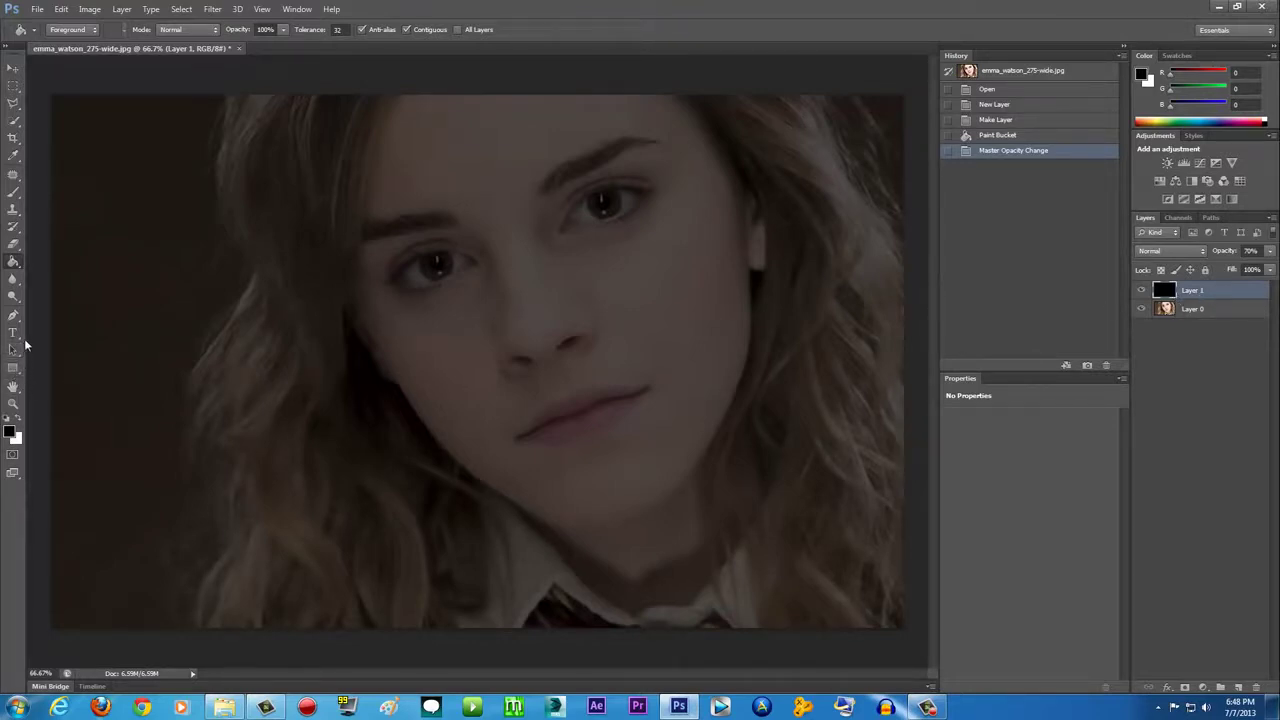
- Prepare the Brush tool with white as the foreground colour and a brush opacity of 24%
{"action": "left_click", "coordinate": [14, 192]}
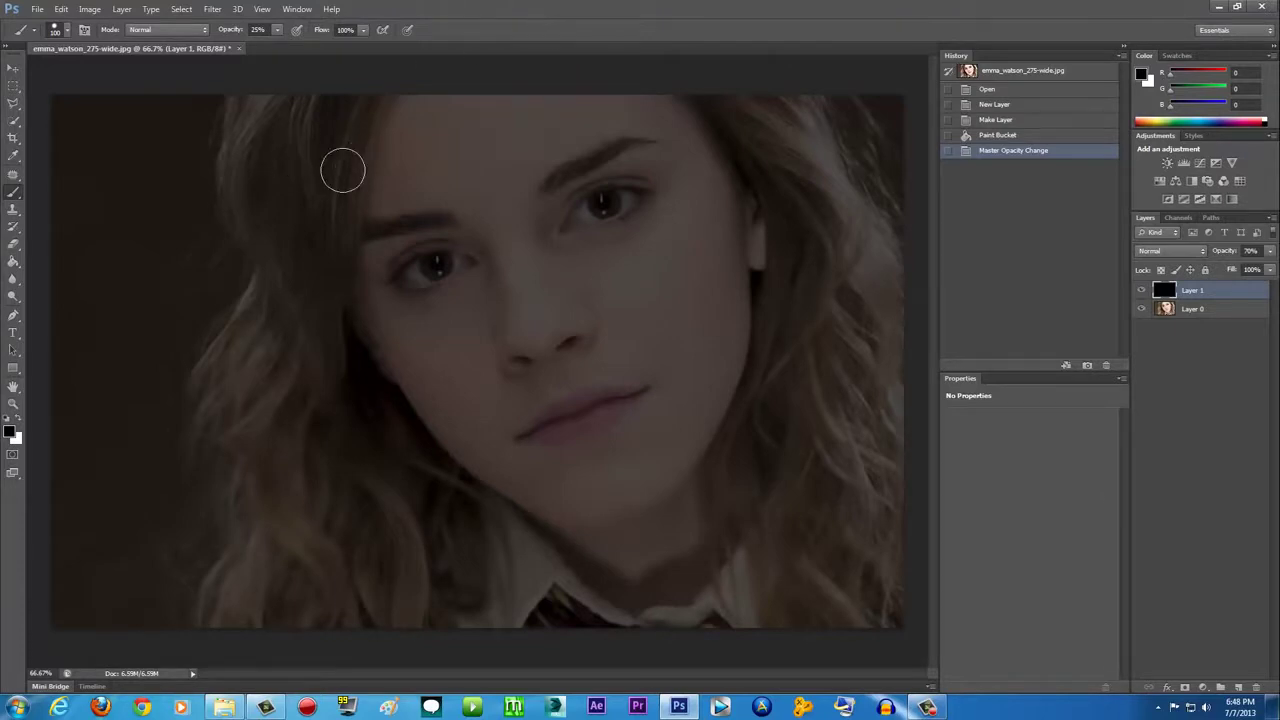
{"action": "left_click", "coordinate": [18, 422]}
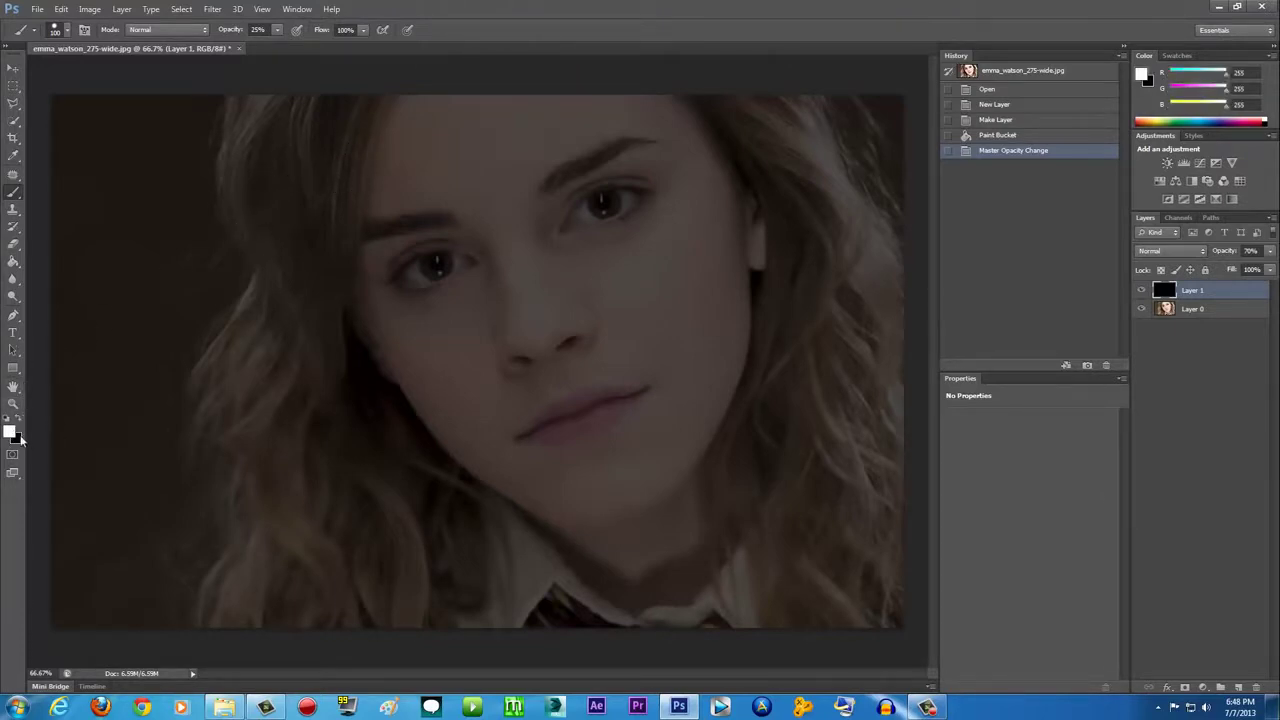
{"action": "left_click", "coordinate": [11, 433]}
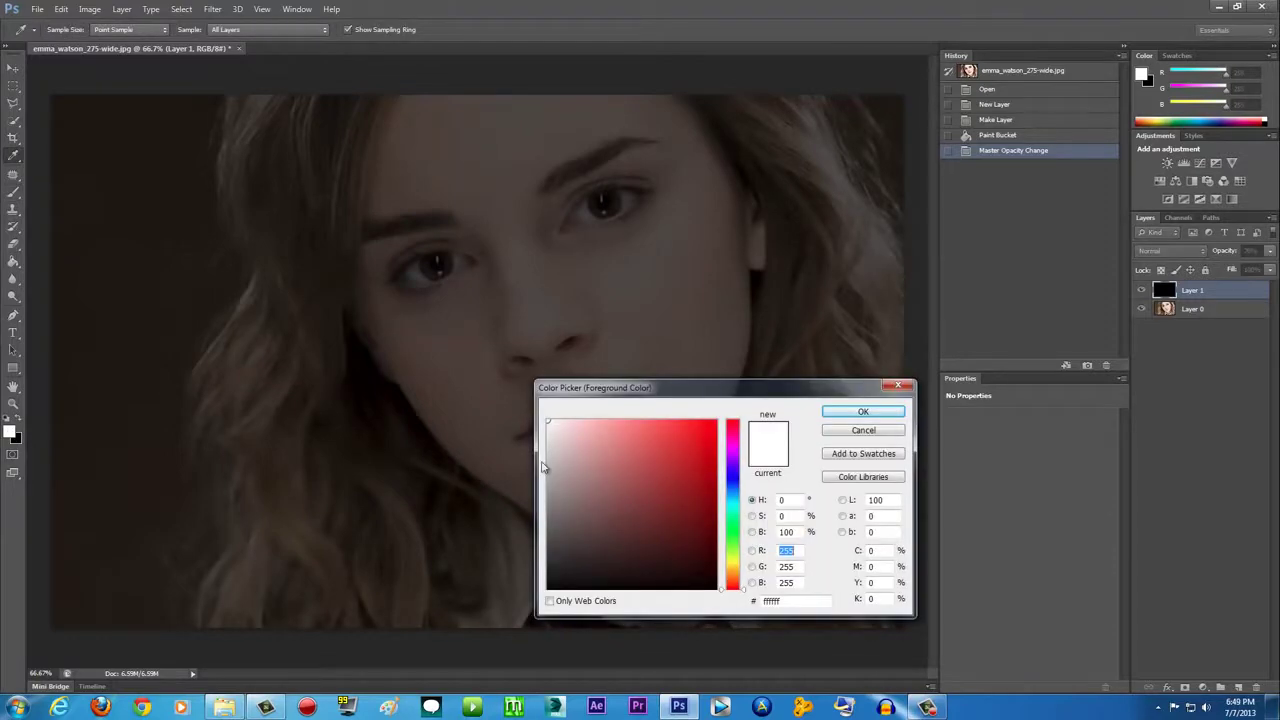
{"action": "left_click_drag", "start_coordinate": [575, 452], "coordinate": [544, 425]}
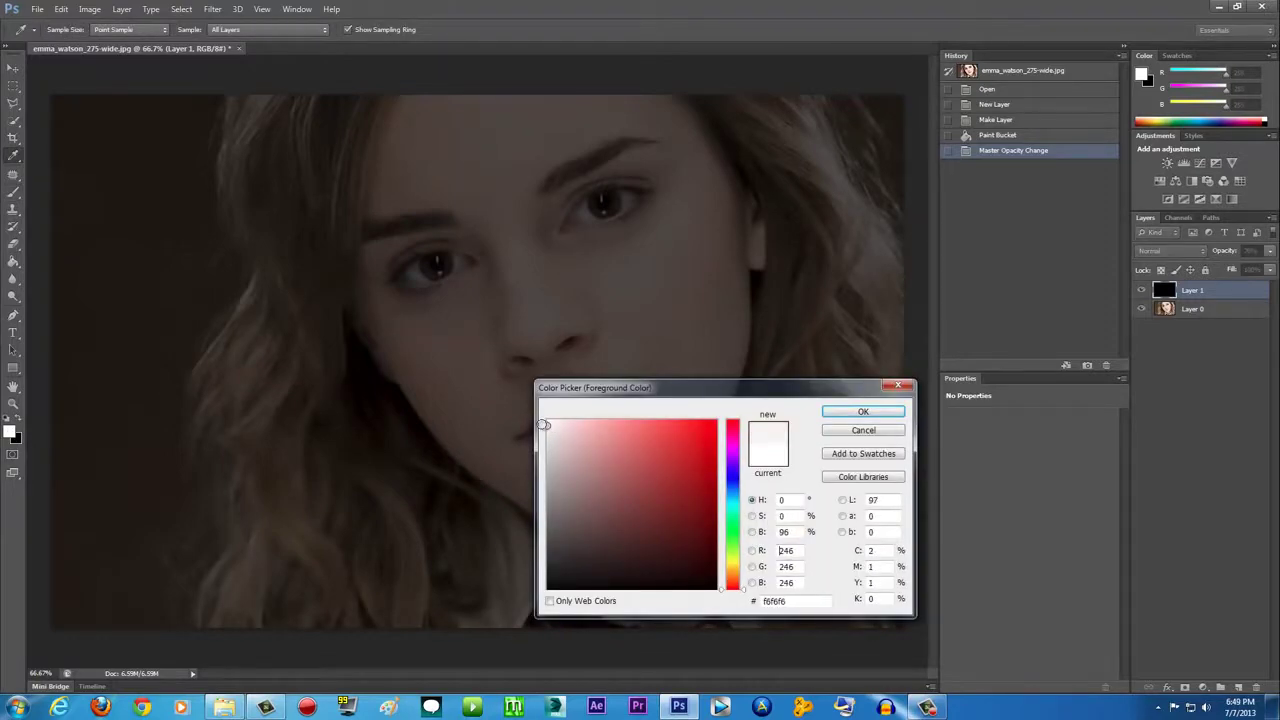
{"action": "left_click", "coordinate": [863, 411]}
{"action": "key", "text": "b"}
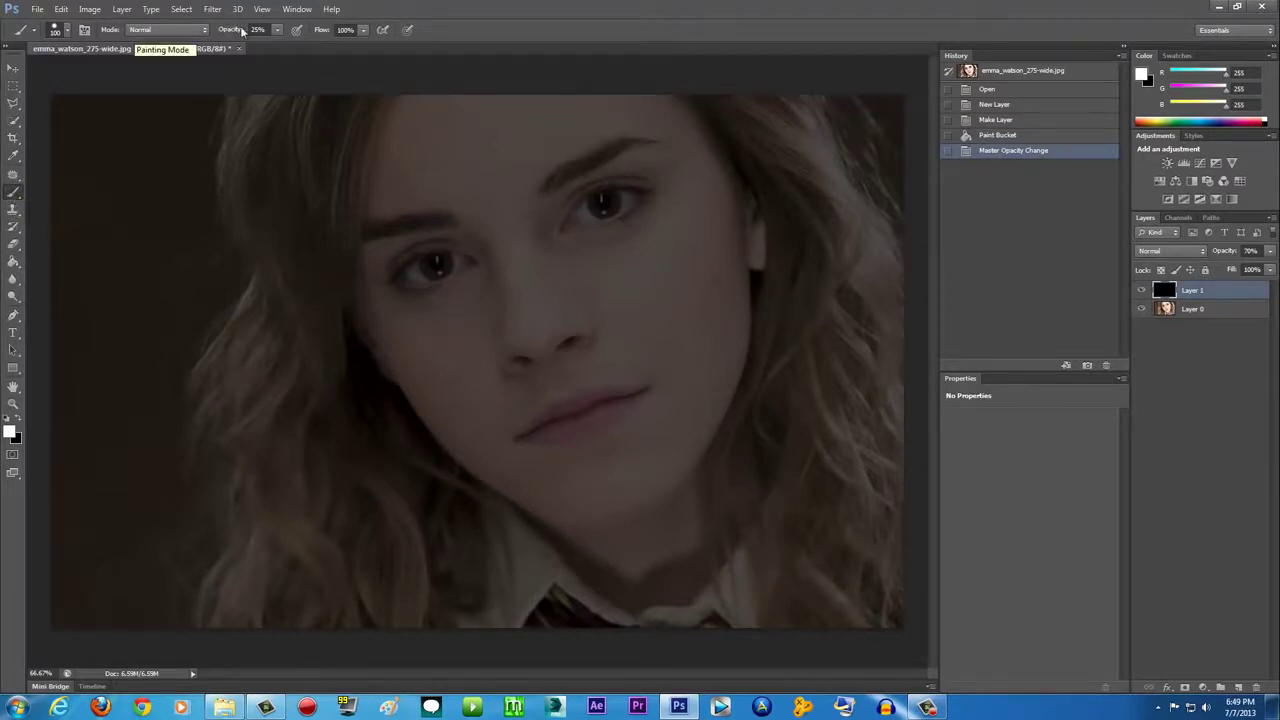
{"action": "left_click", "coordinate": [278, 31]}
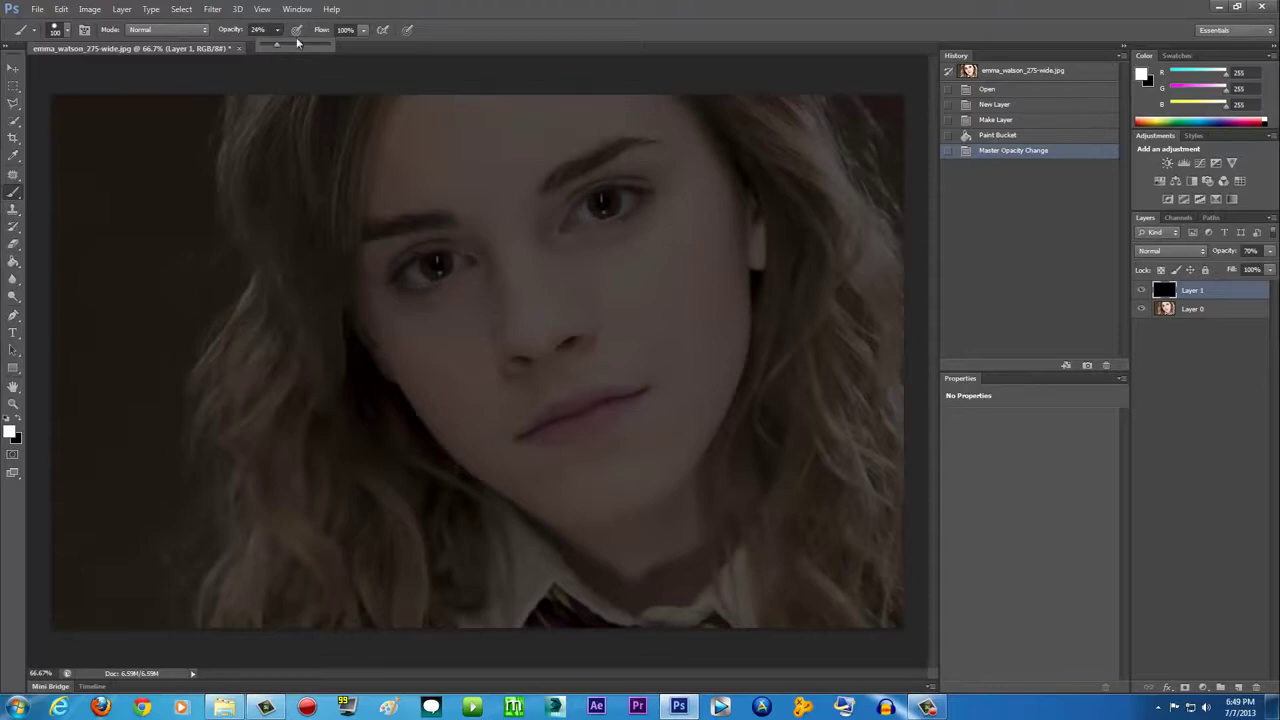
{"action": "left_click_drag", "start_coordinate": [277, 46], "coordinate": [275, 46]}
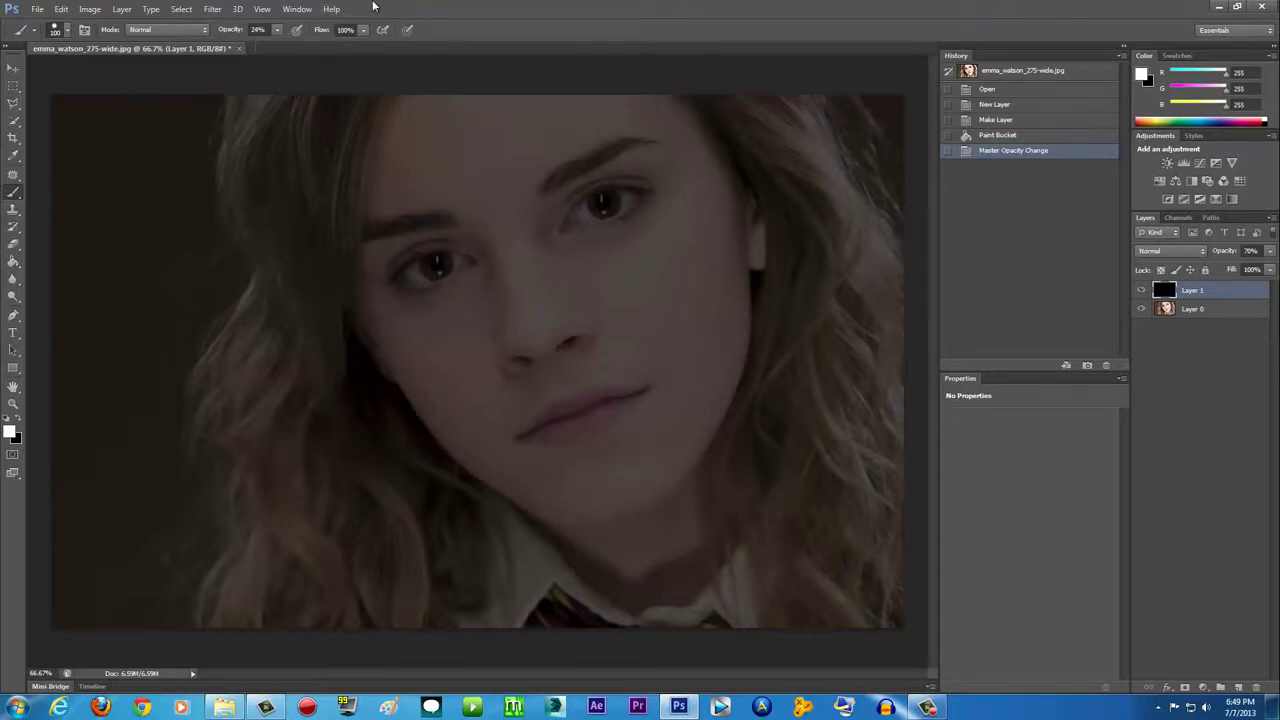
- Set the brush to 100% hardness and a size of 300 px
{"action": "left_click", "coordinate": [64, 34]}
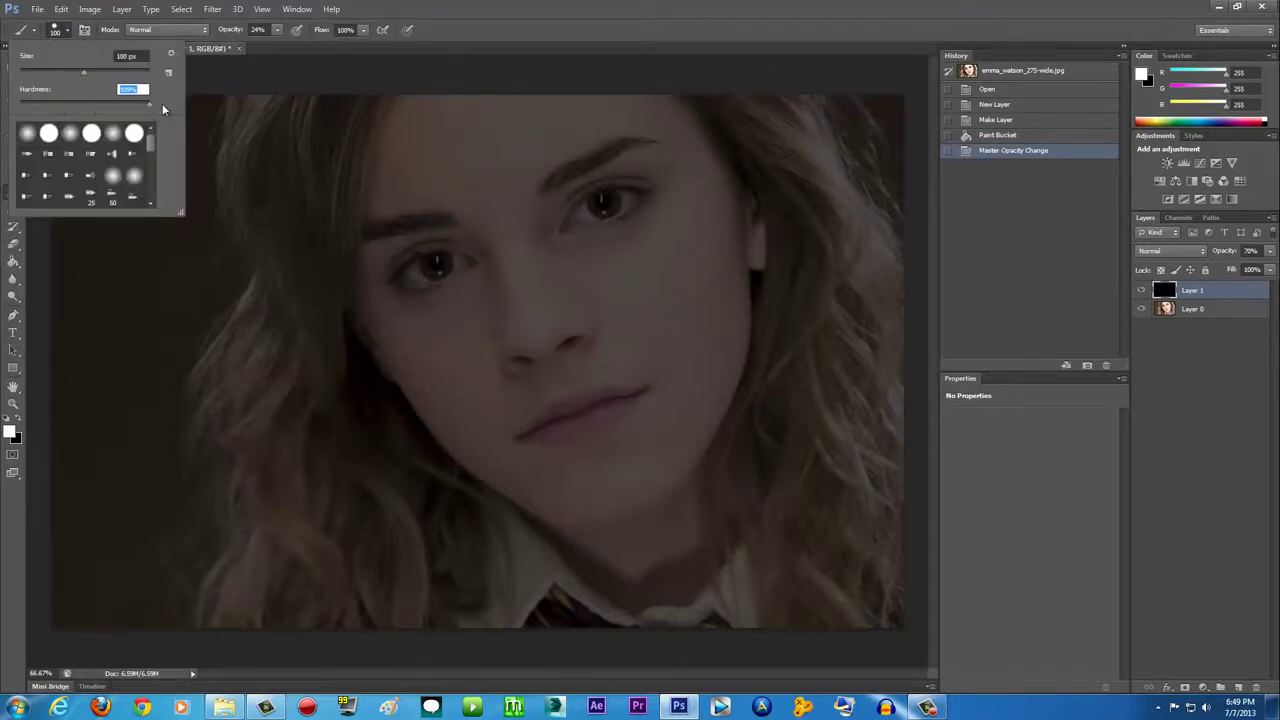
{"action": "left_click", "coordinate": [500, 195]}
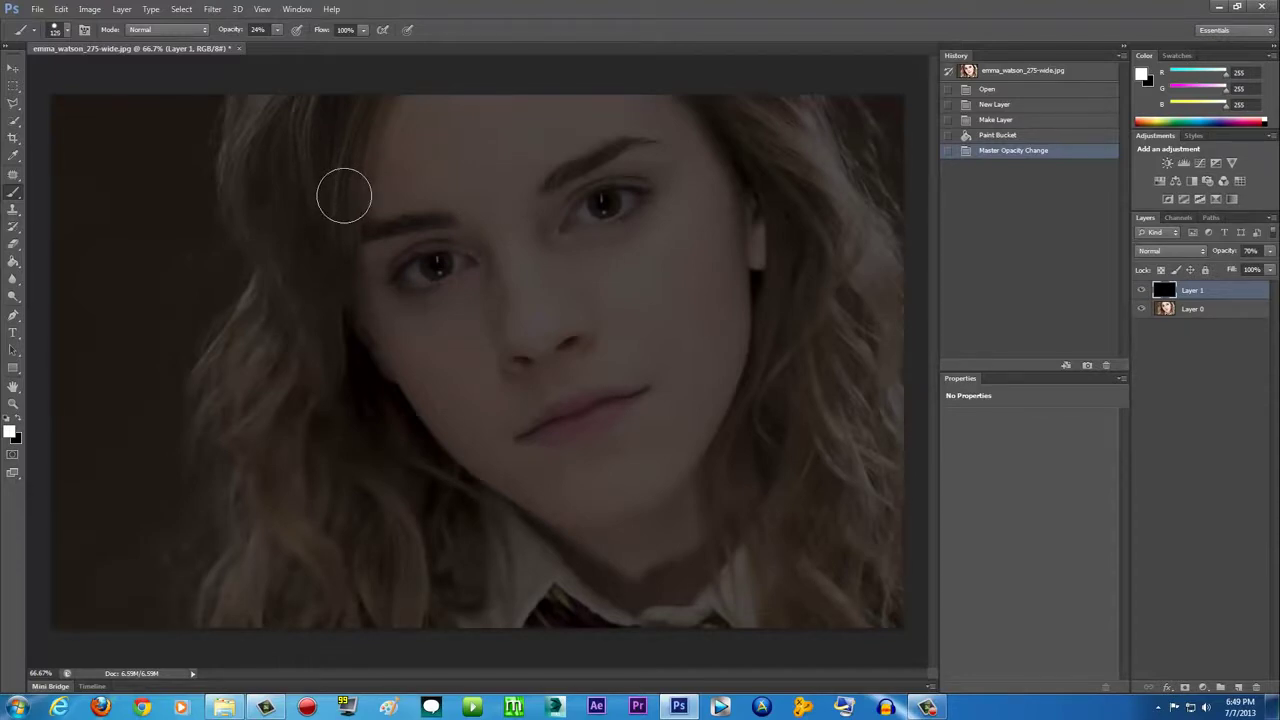
{"action": "key", "text": "bracketright"}
{"action": "key", "text": "bracketright"}
{"action": "key", "text": "bracketright"}
{"action": "key", "text": "bracketright"}
{"action": "key", "text": "bracketright"}
{"action": "key", "text": "bracketright"}
{"action": "key", "text": "bracketright"}
{"action": "key", "text": "bracketright"}
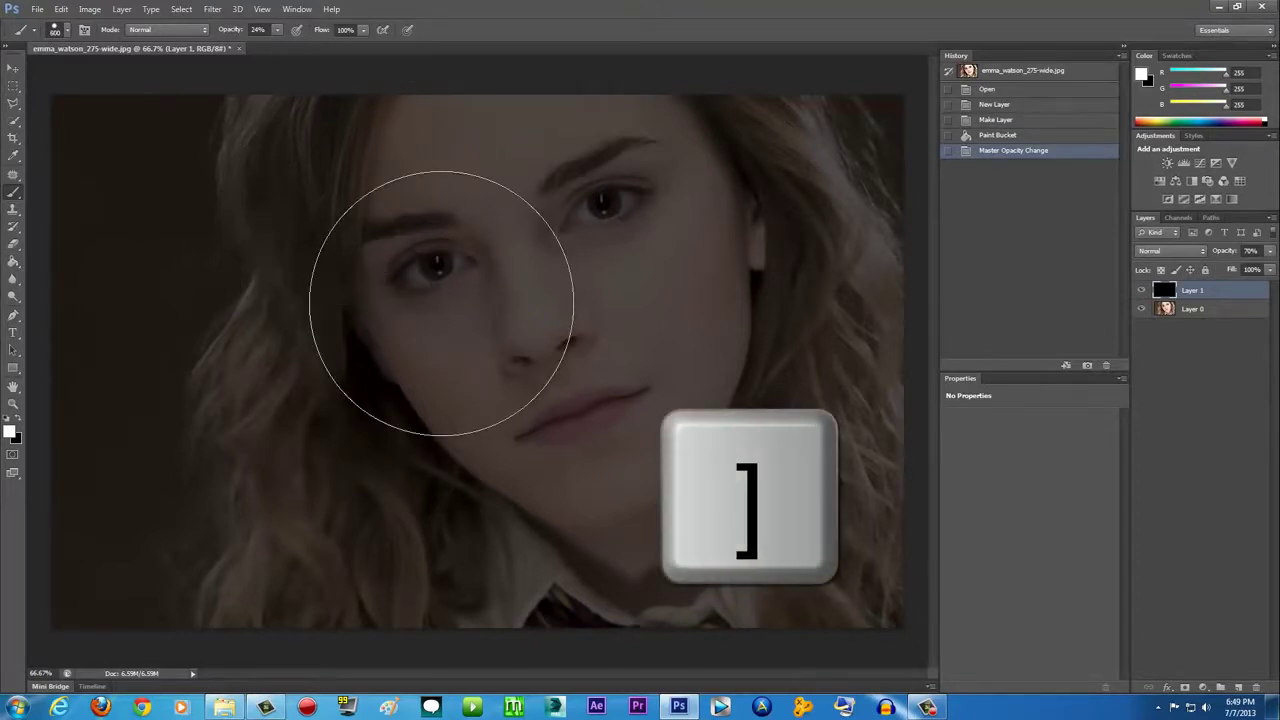
{"action": "key", "text": "bracketleft"}
{"action": "key", "text": "bracketleft"}
{"action": "key", "text": "bracketleft"}
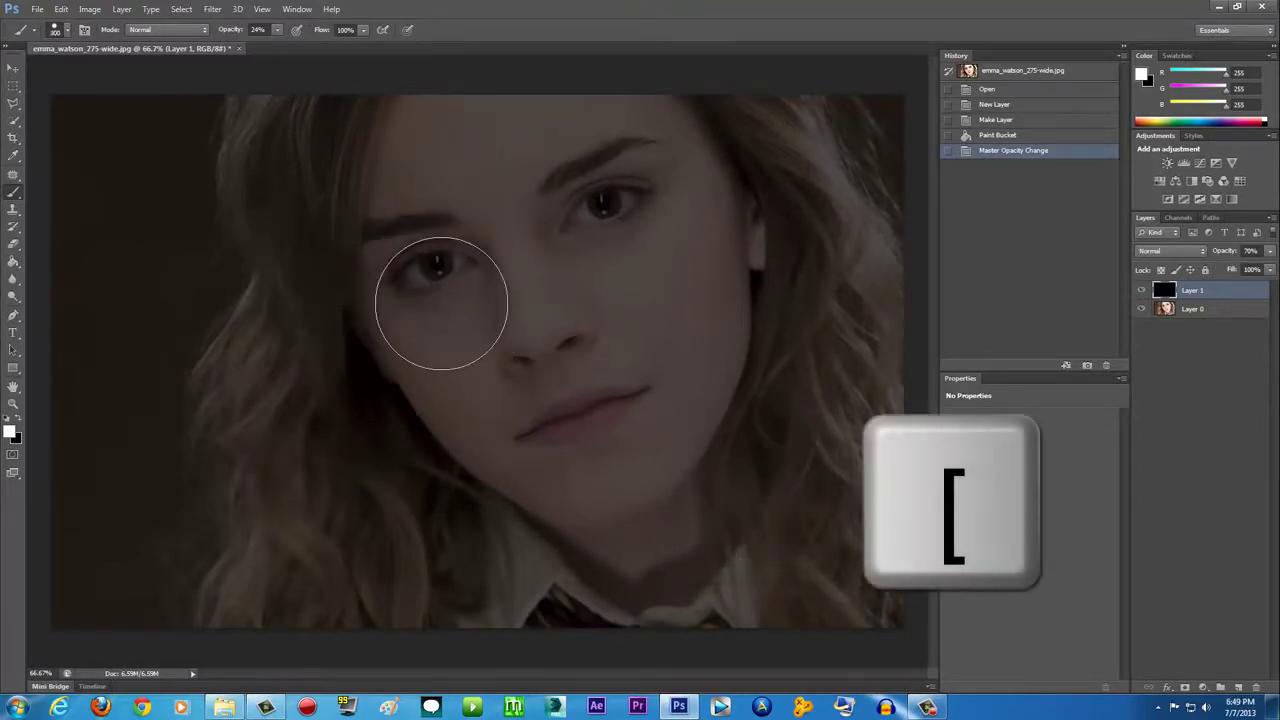
- Set the brush size to 133 px
{"action": "left_click", "coordinate": [66, 29]}
{"action": "mouse_move", "coordinate": [70, 71]}
{"action": "left_mouse_down"}
{"action": "mouse_move", "coordinate": [48, 71]}
{"action": "mouse_move", "coordinate": [66, 70]}
{"action": "left_mouse_up"}
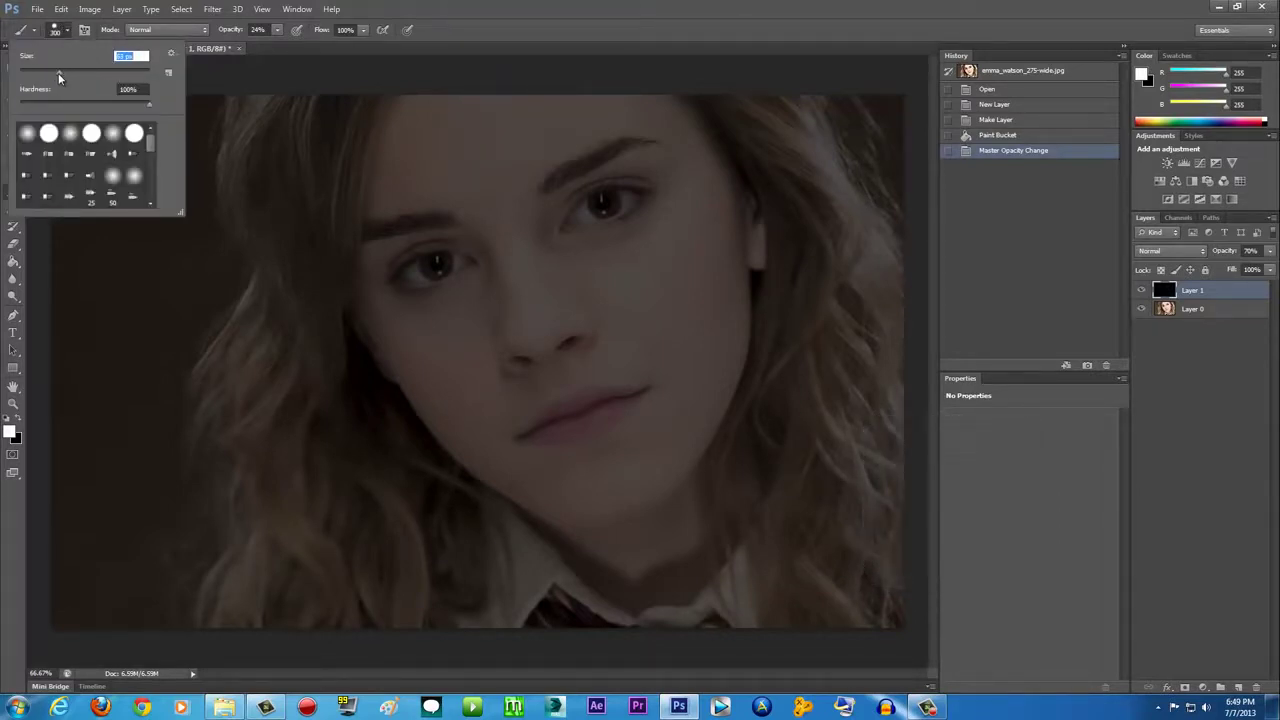
{"action": "left_click_drag", "start_coordinate": [60, 71], "coordinate": [67, 72]}
{"action": "left_click", "coordinate": [67, 31]}
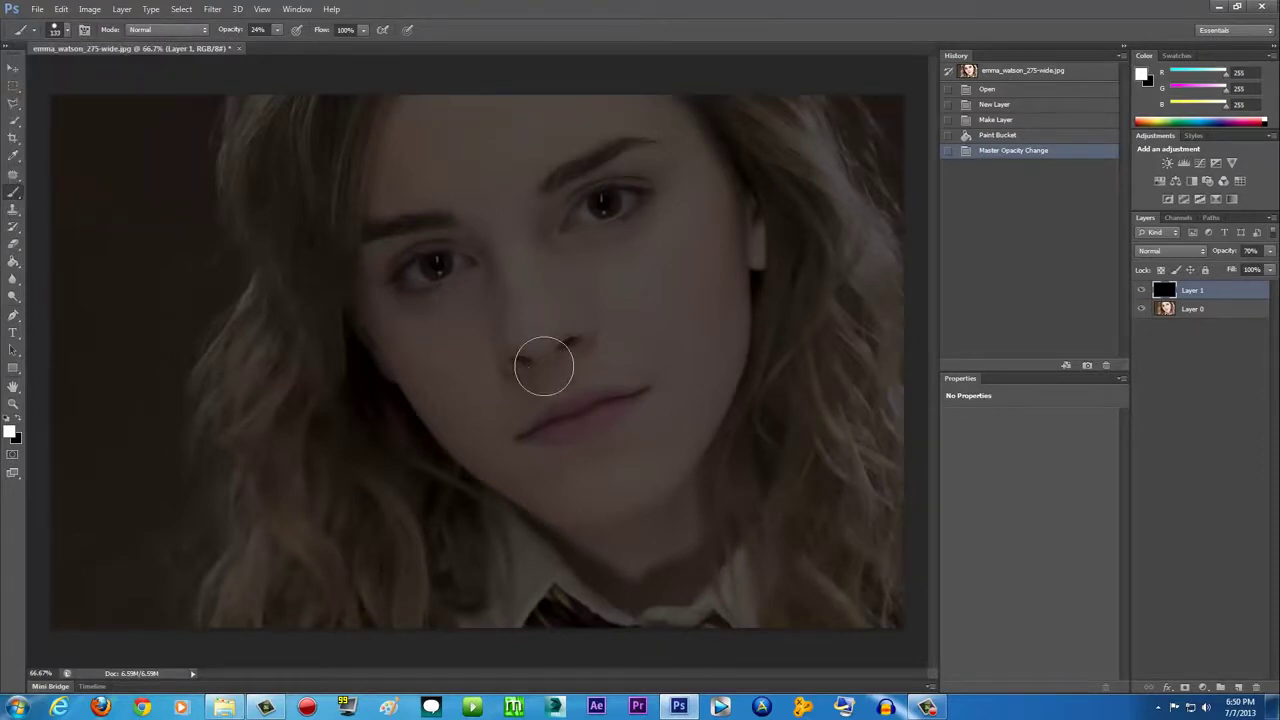
- Paint the woman's entire silhouette, including hair and shoulders, in white with a 400 px brush, leaving the background black
{"action": "key", "text": "bracketright"}
{"action": "key", "text": "bracketright"}
{"action": "key", "text": "bracketright"}
{"action": "key", "text": "bracketright"}
{"action": "key", "text": "bracketright"}
{"action": "key", "text": "bracketright"}
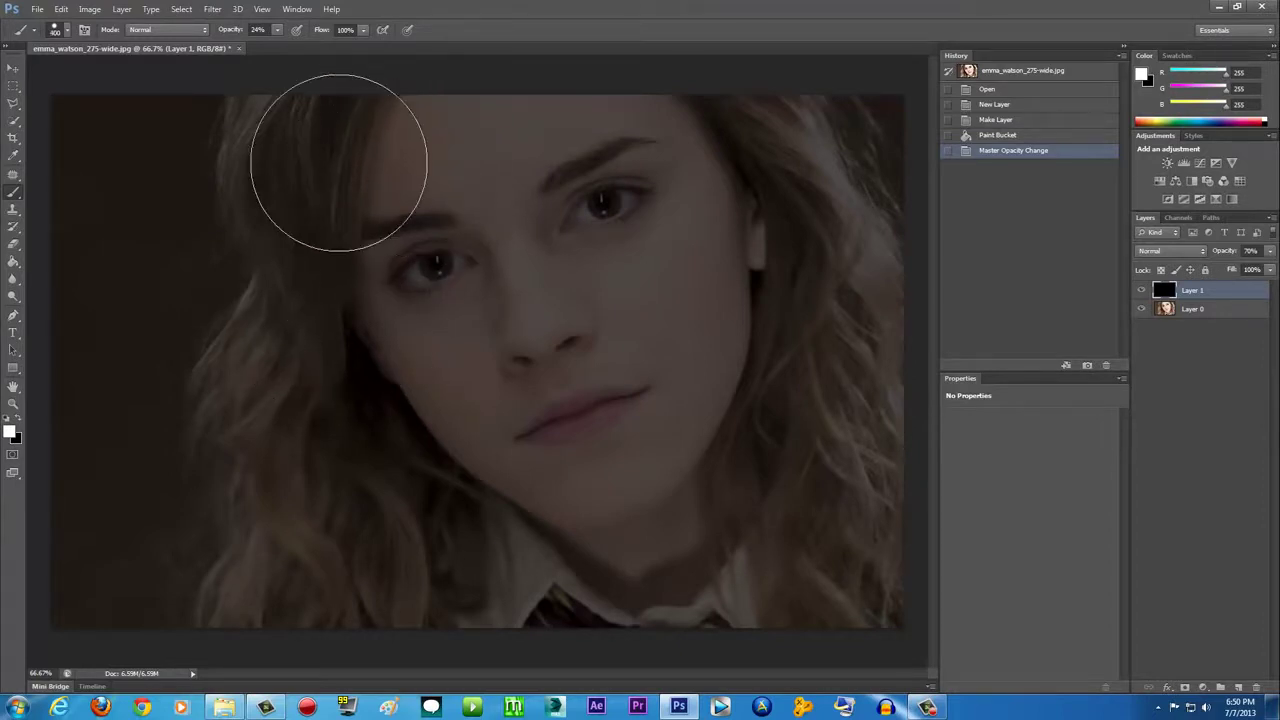
{"action": "mouse_move", "coordinate": [337, 165]}
{"action": "left_mouse_down"}
{"action": "mouse_move", "coordinate": [301, 168]}
{"action": "mouse_move", "coordinate": [329, 191]}
{"action": "mouse_move", "coordinate": [346, 246]}
{"action": "mouse_move", "coordinate": [301, 374]}
{"action": "mouse_move", "coordinate": [274, 406]}
{"action": "mouse_move", "coordinate": [305, 518]}
{"action": "mouse_move", "coordinate": [299, 579]}
{"action": "mouse_move", "coordinate": [262, 665]}
{"action": "mouse_move", "coordinate": [405, 636]}
{"action": "mouse_move", "coordinate": [438, 470]}
{"action": "mouse_move", "coordinate": [439, 587]}
{"action": "mouse_move", "coordinate": [455, 400]}
{"action": "mouse_move", "coordinate": [507, 382]}
{"action": "mouse_move", "coordinate": [476, 260]}
{"action": "mouse_move", "coordinate": [429, 159]}
{"action": "mouse_move", "coordinate": [585, 678]}
{"action": "mouse_move", "coordinate": [536, 233]}
{"action": "mouse_move", "coordinate": [487, 111]}
{"action": "mouse_move", "coordinate": [701, 604]}
{"action": "mouse_move", "coordinate": [720, 561]}
{"action": "mouse_move", "coordinate": [636, 212]}
{"action": "mouse_move", "coordinate": [559, 76]}
{"action": "mouse_move", "coordinate": [828, 645]}
{"action": "mouse_move", "coordinate": [607, 71]}
{"action": "mouse_move", "coordinate": [858, 599]}
{"action": "mouse_move", "coordinate": [740, 294]}
{"action": "mouse_move", "coordinate": [719, 135]}
{"action": "mouse_move", "coordinate": [736, 144]}
{"action": "mouse_move", "coordinate": [746, 130]}
{"action": "mouse_move", "coordinate": [744, 146]}
{"action": "mouse_move", "coordinate": [749, 125]}
{"action": "mouse_move", "coordinate": [750, 185]}
{"action": "mouse_move", "coordinate": [849, 331]}
{"action": "mouse_move", "coordinate": [859, 472]}
{"action": "mouse_move", "coordinate": [832, 558]}
{"action": "mouse_move", "coordinate": [796, 520]}
{"action": "mouse_move", "coordinate": [769, 149]}
{"action": "mouse_move", "coordinate": [761, 203]}
{"action": "mouse_move", "coordinate": [790, 300]}
{"action": "left_mouse_up"}
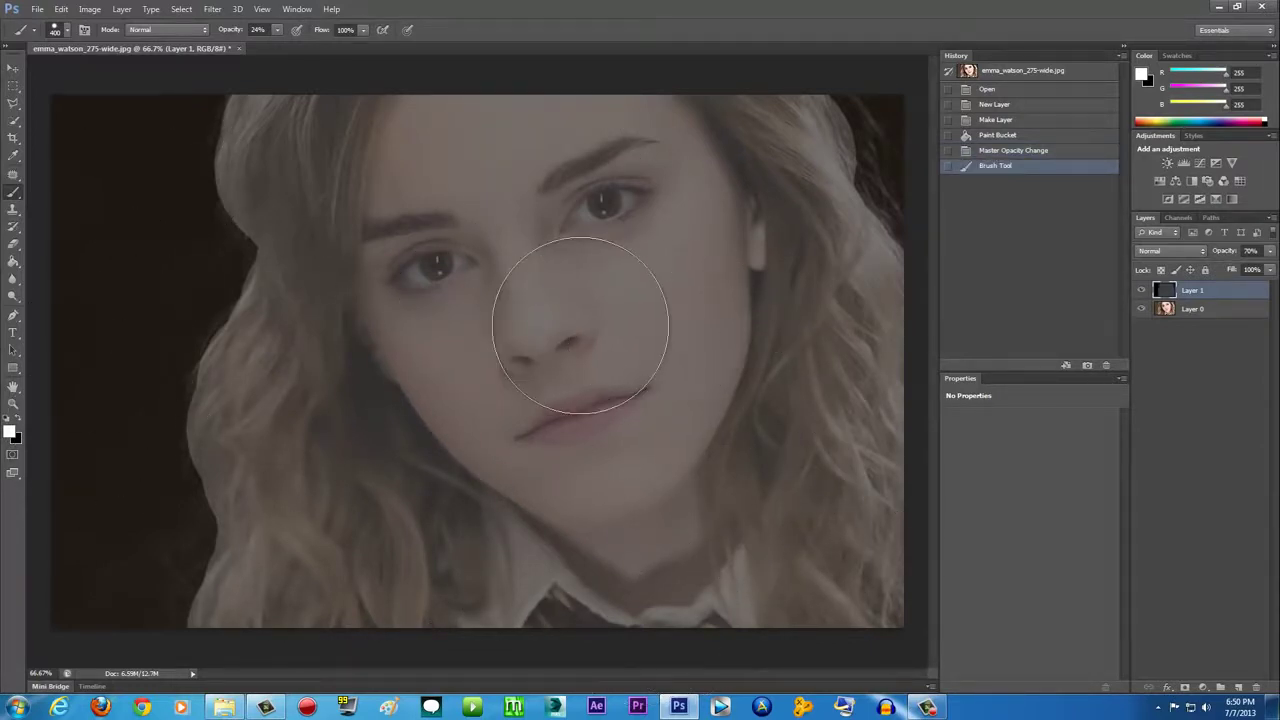
- Paint a second white pass over the face and the surrounding upper hair with a 200 px brush
{"action": "key", "text": "bracketleft"}
{"action": "key", "text": "bracketleft"}
{"action": "key", "text": "bracketleft"}
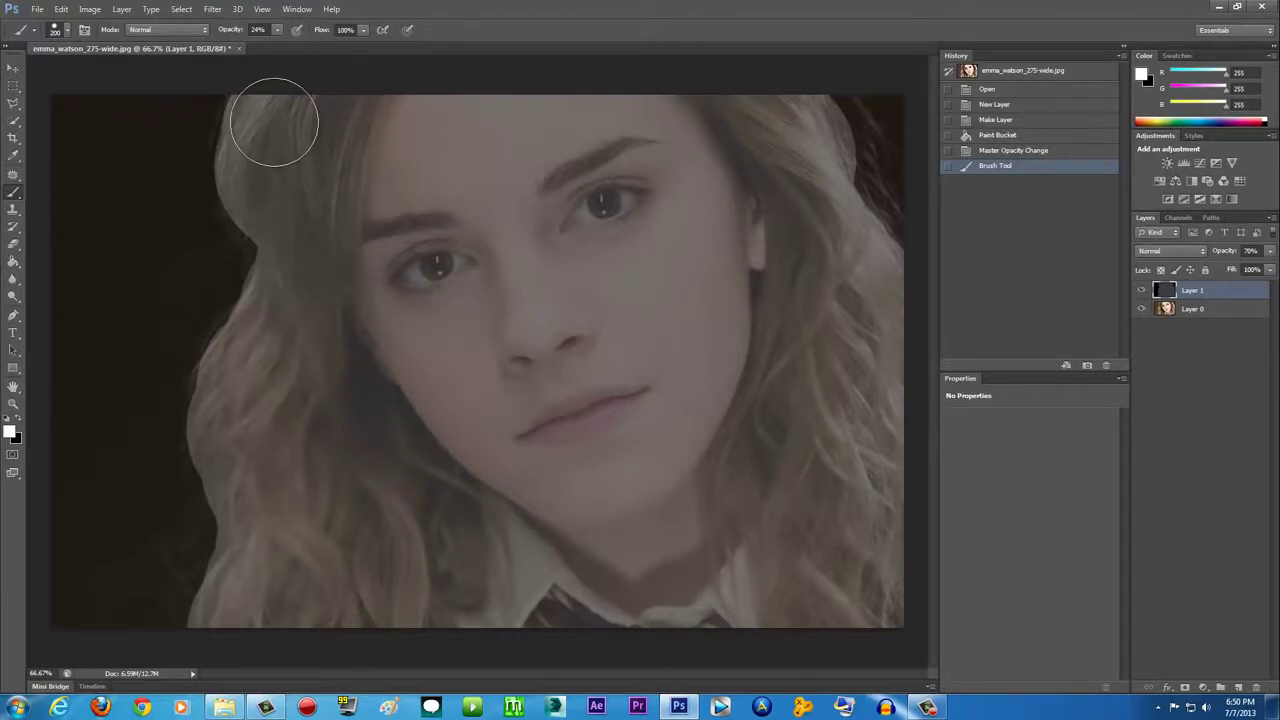
{"action": "mouse_move", "coordinate": [279, 115]}
{"action": "left_mouse_down"}
{"action": "mouse_move", "coordinate": [258, 146]}
{"action": "mouse_move", "coordinate": [295, 225]}
{"action": "mouse_move", "coordinate": [318, 341]}
{"action": "mouse_move", "coordinate": [322, 181]}
{"action": "mouse_move", "coordinate": [341, 110]}
{"action": "mouse_move", "coordinate": [323, 134]}
{"action": "mouse_move", "coordinate": [367, 115]}
{"action": "mouse_move", "coordinate": [369, 217]}
{"action": "mouse_move", "coordinate": [447, 390]}
{"action": "mouse_move", "coordinate": [473, 423]}
{"action": "mouse_move", "coordinate": [579, 487]}
{"action": "mouse_move", "coordinate": [646, 460]}
{"action": "mouse_move", "coordinate": [697, 372]}
{"action": "mouse_move", "coordinate": [710, 232]}
{"action": "mouse_move", "coordinate": [691, 177]}
{"action": "mouse_move", "coordinate": [652, 126]}
{"action": "mouse_move", "coordinate": [431, 120]}
{"action": "mouse_move", "coordinate": [468, 219]}
{"action": "mouse_move", "coordinate": [437, 164]}
{"action": "mouse_move", "coordinate": [454, 299]}
{"action": "mouse_move", "coordinate": [545, 300]}
{"action": "mouse_move", "coordinate": [575, 437]}
{"action": "mouse_move", "coordinate": [630, 330]}
{"action": "mouse_move", "coordinate": [505, 86]}
{"action": "mouse_move", "coordinate": [588, 150]}
{"action": "mouse_move", "coordinate": [672, 110]}
{"action": "mouse_move", "coordinate": [778, 120]}
{"action": "mouse_move", "coordinate": [770, 138]}
{"action": "mouse_move", "coordinate": [800, 184]}
{"action": "mouse_move", "coordinate": [809, 251]}
{"action": "mouse_move", "coordinate": [737, 366]}
{"action": "mouse_move", "coordinate": [706, 385]}
{"action": "mouse_move", "coordinate": [712, 400]}
{"action": "mouse_move", "coordinate": [786, 143]}
{"action": "mouse_move", "coordinate": [800, 172]}
{"action": "mouse_move", "coordinate": [777, 143]}
{"action": "mouse_move", "coordinate": [786, 186]}
{"action": "left_mouse_up"}
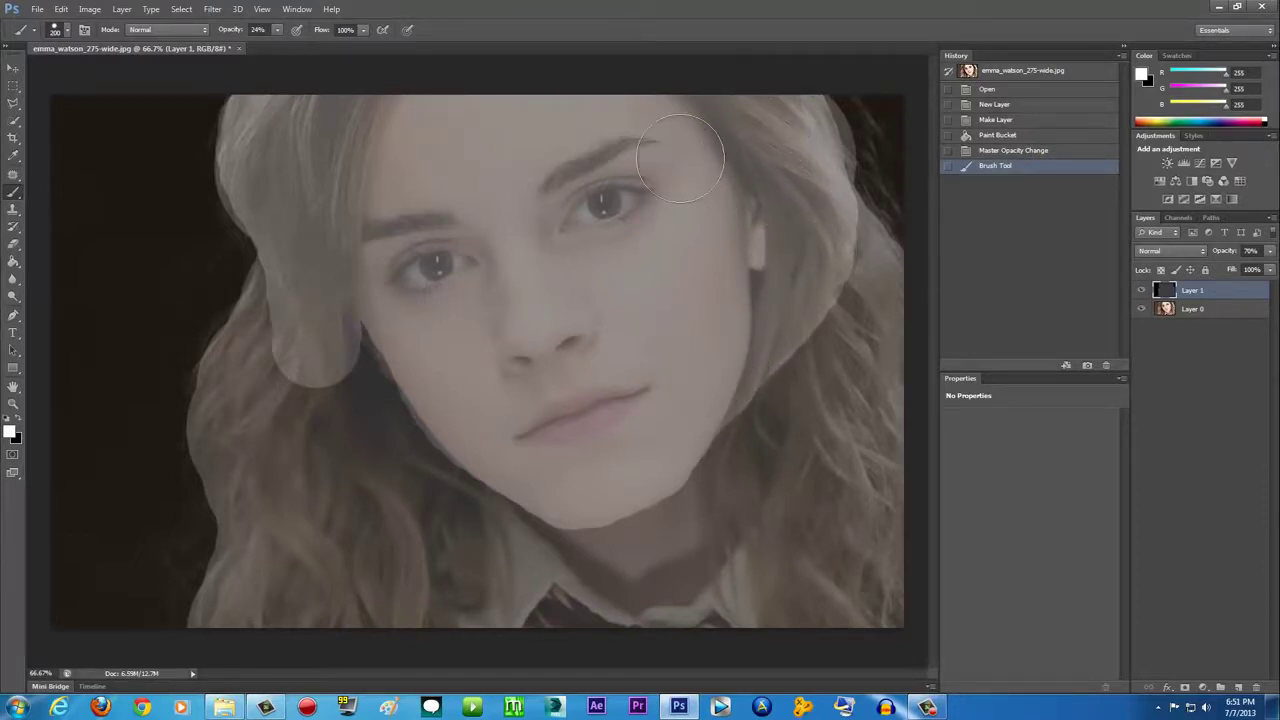
{"action": "mouse_move", "coordinate": [581, 193]}
{"action": "left_mouse_down"}
{"action": "mouse_move", "coordinate": [572, 159]}
{"action": "mouse_move", "coordinate": [532, 147]}
{"action": "mouse_move", "coordinate": [509, 206]}
{"action": "left_mouse_up"}
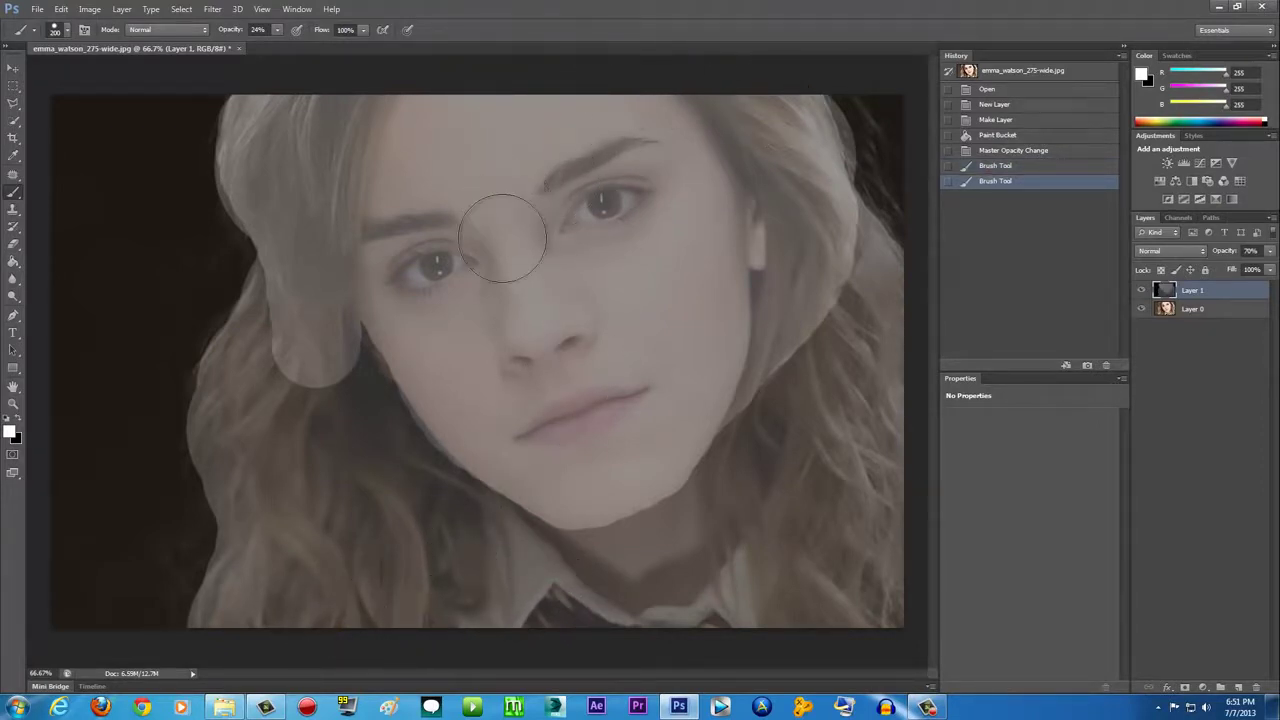
- Brighten the front lock of hair beside the forehead with a 125 px white brush
{"action": "key", "text": "bracketleft"}
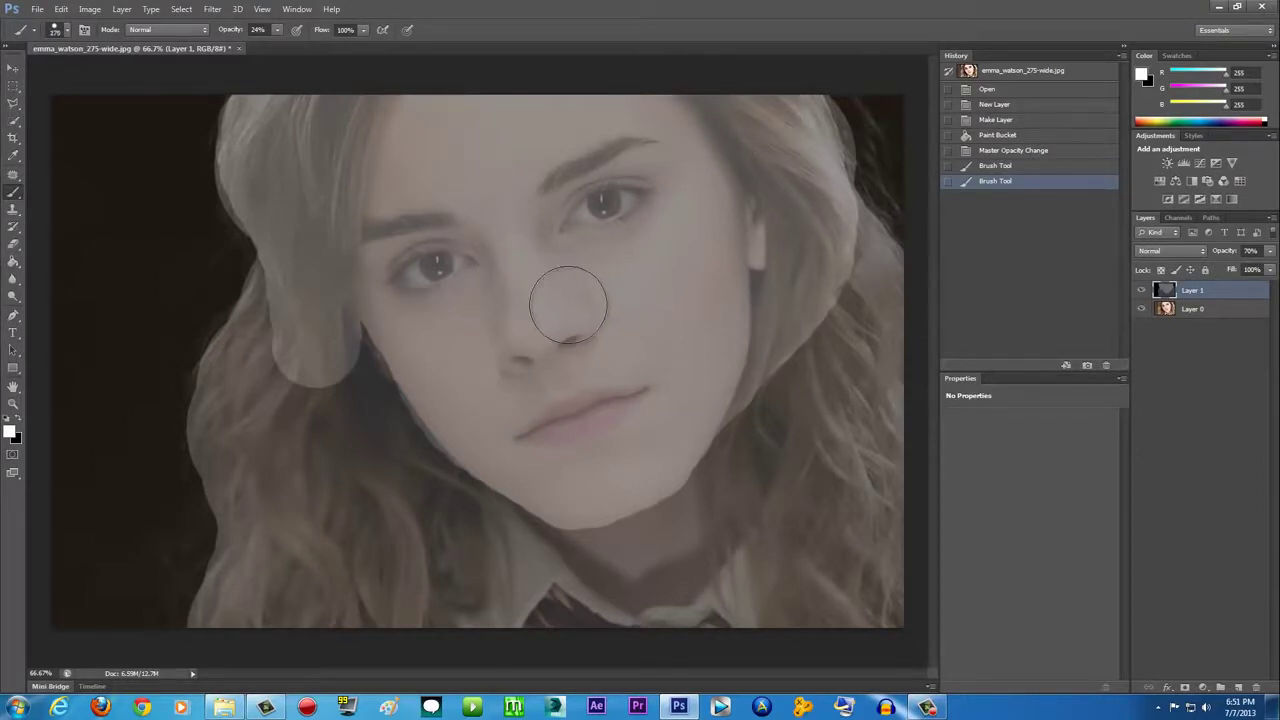
{"action": "key", "text": "bracketleft"}
{"action": "key", "text": "bracketleft"}
{"action": "key", "text": "bracketleft"}
{"action": "key", "text": "bracketright"}
{"action": "mouse_move", "coordinate": [351, 106]}
{"action": "left_mouse_down"}
{"action": "mouse_move", "coordinate": [329, 200]}
{"action": "mouse_move", "coordinate": [331, 311]}
{"action": "mouse_move", "coordinate": [318, 265]}
{"action": "mouse_move", "coordinate": [323, 108]}
{"action": "mouse_move", "coordinate": [330, 262]}
{"action": "left_mouse_up"}
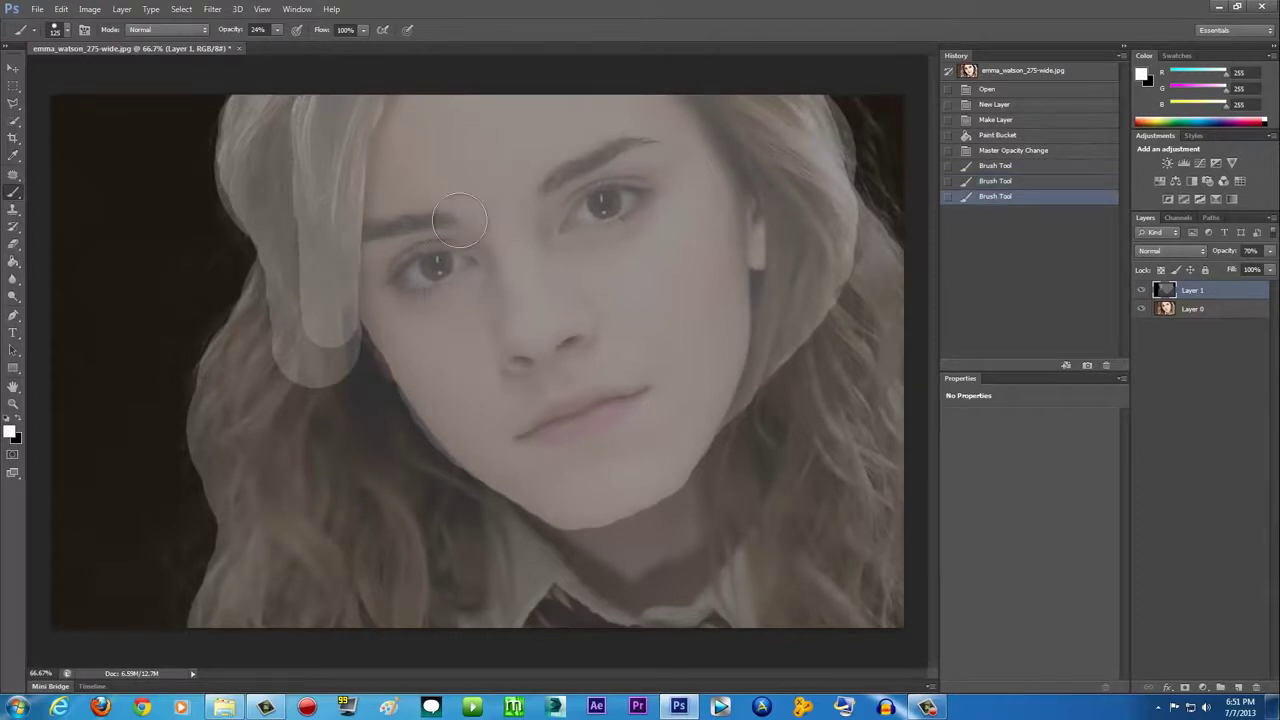
- Paint another white pass over the eyebrow ridges, the nose and the chin with the 125 px brush
{"action": "mouse_move", "coordinate": [384, 229]}
{"action": "left_mouse_down"}
{"action": "mouse_move", "coordinate": [492, 211]}
{"action": "mouse_move", "coordinate": [624, 153]}
{"action": "mouse_move", "coordinate": [660, 155]}
{"action": "mouse_move", "coordinate": [590, 158]}
{"action": "mouse_move", "coordinate": [494, 213]}
{"action": "mouse_move", "coordinate": [458, 211]}
{"action": "mouse_move", "coordinate": [504, 243]}
{"action": "mouse_move", "coordinate": [518, 345]}
{"action": "mouse_move", "coordinate": [569, 328]}
{"action": "mouse_move", "coordinate": [532, 272]}
{"action": "left_mouse_up"}
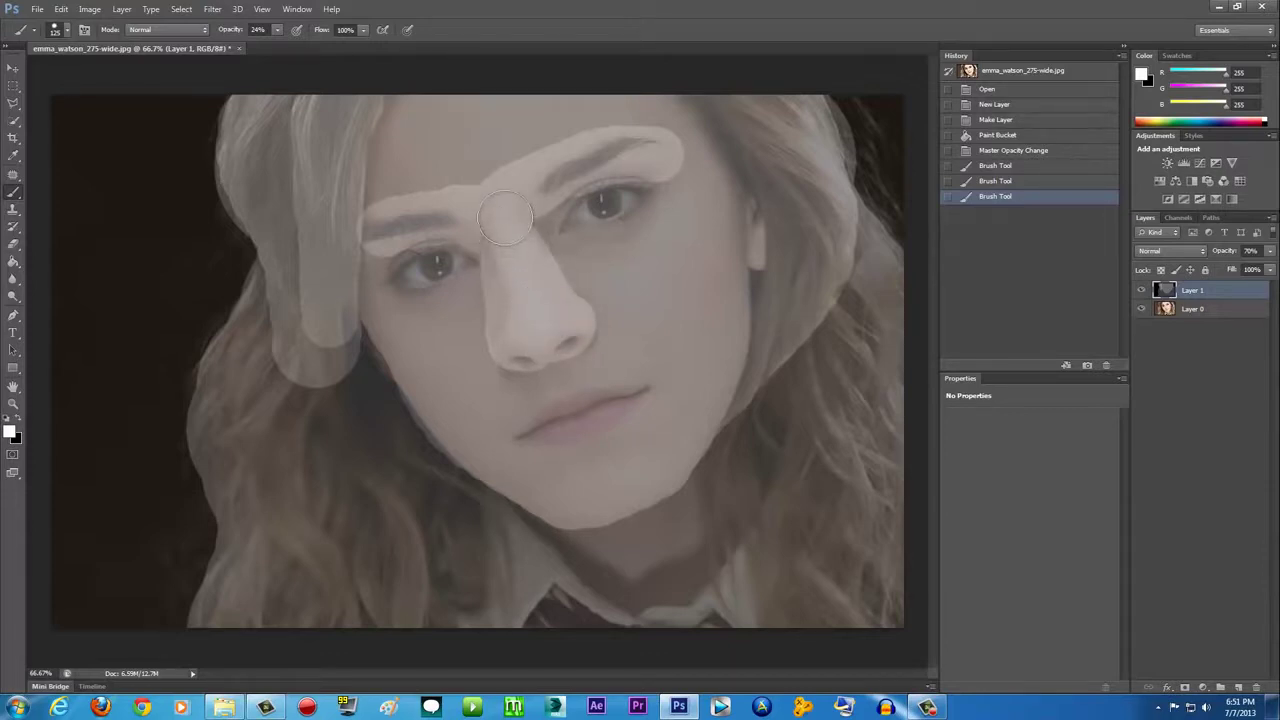
{"action": "left_click_drag", "start_coordinate": [505, 218], "coordinate": [516, 242]}
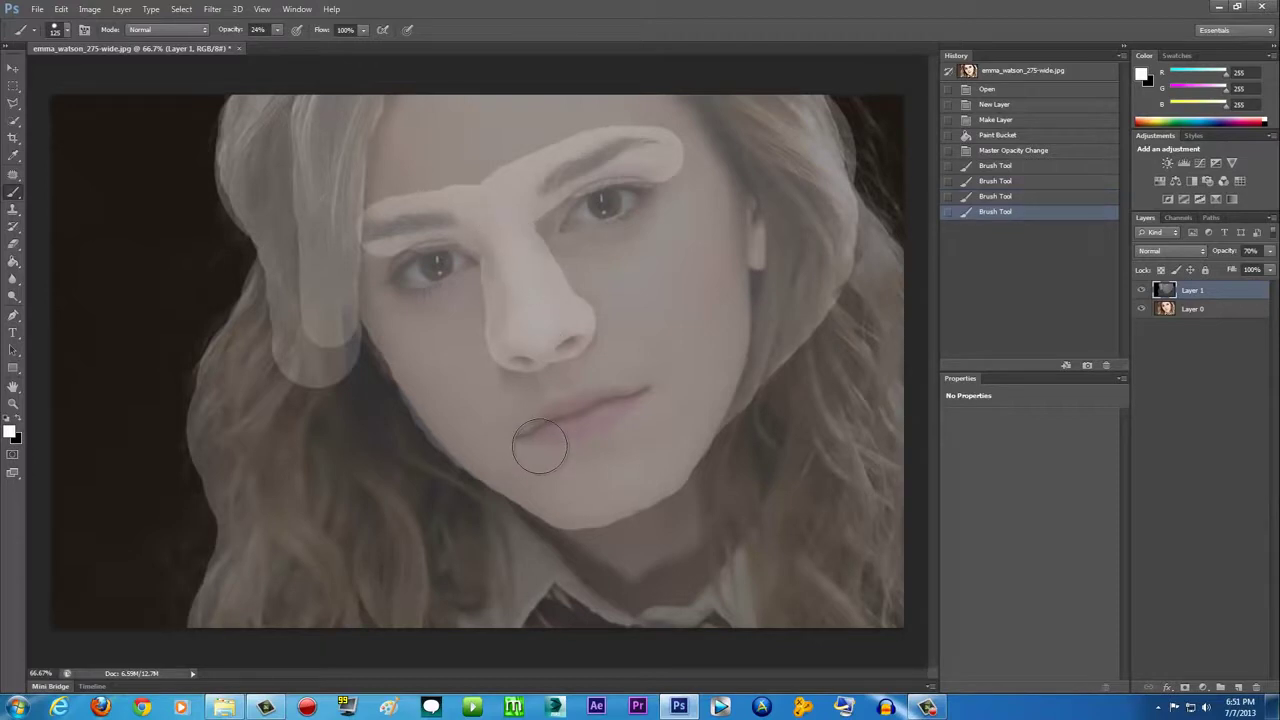
{"action": "mouse_move", "coordinate": [573, 504]}
{"action": "left_mouse_down"}
{"action": "mouse_move", "coordinate": [659, 475]}
{"action": "mouse_move", "coordinate": [622, 484]}
{"action": "left_mouse_up"}
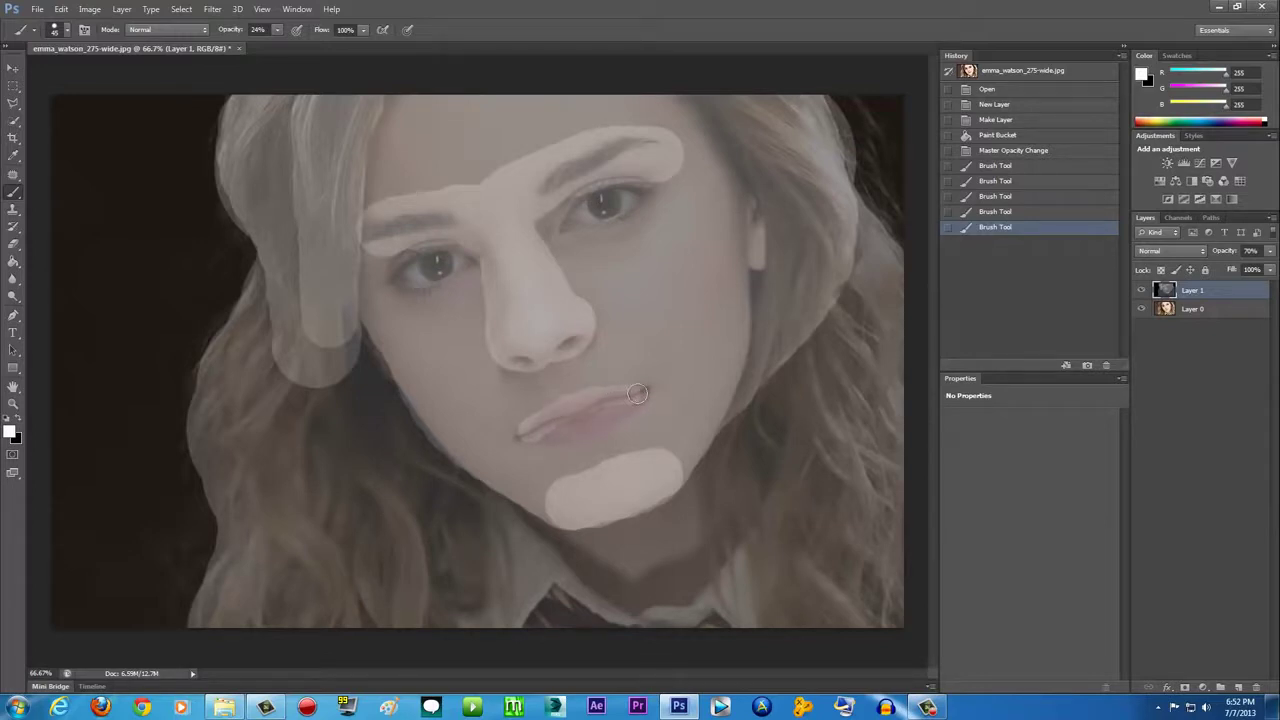
- Brighten the lips with a 45 px white brush and undo the extra dab at the mouth's corner
{"action": "left_click_drag", "start_coordinate": [625, 400], "coordinate": [565, 430]}
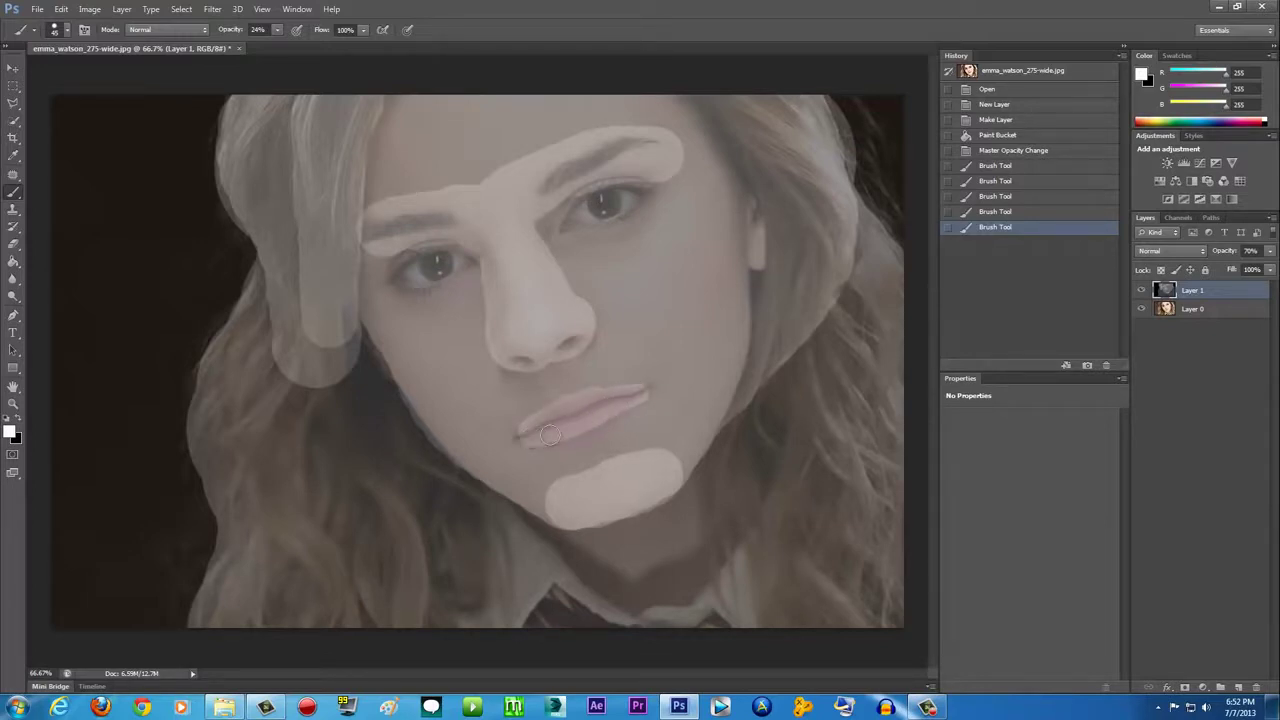
{"action": "left_click_drag", "start_coordinate": [632, 400], "coordinate": [531, 432]}
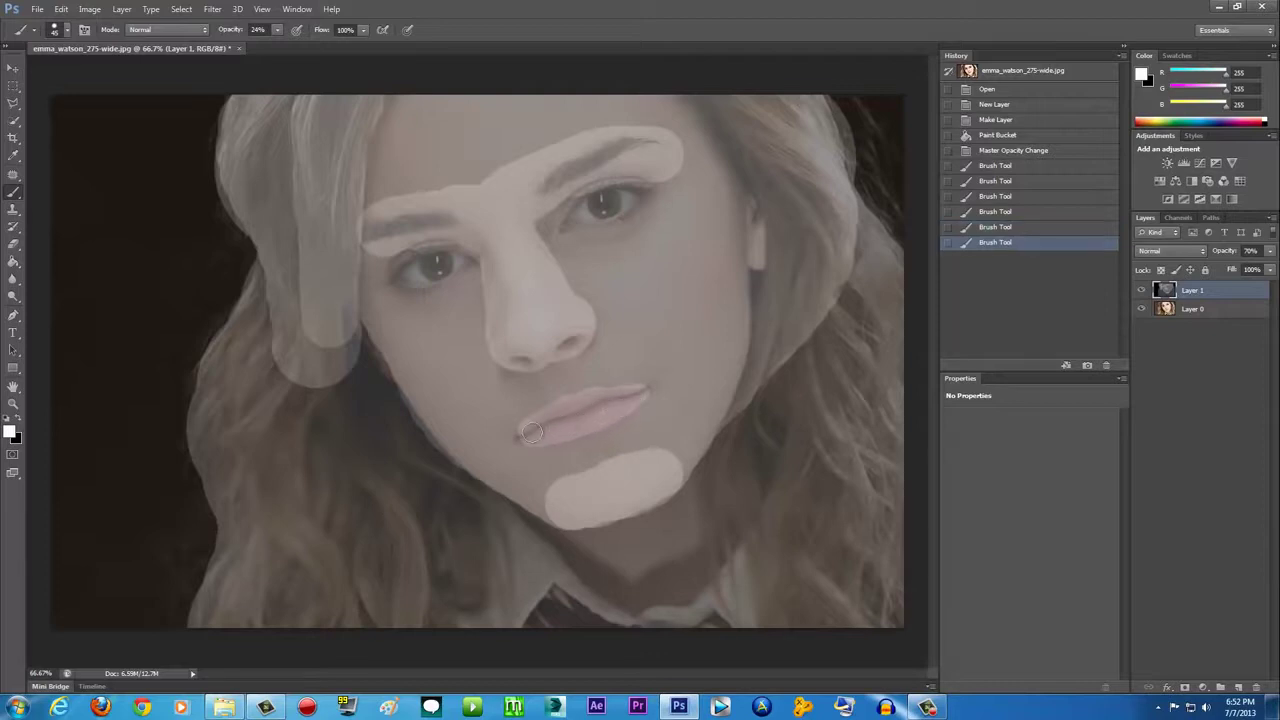
{"action": "left_click", "coordinate": [524, 432]}
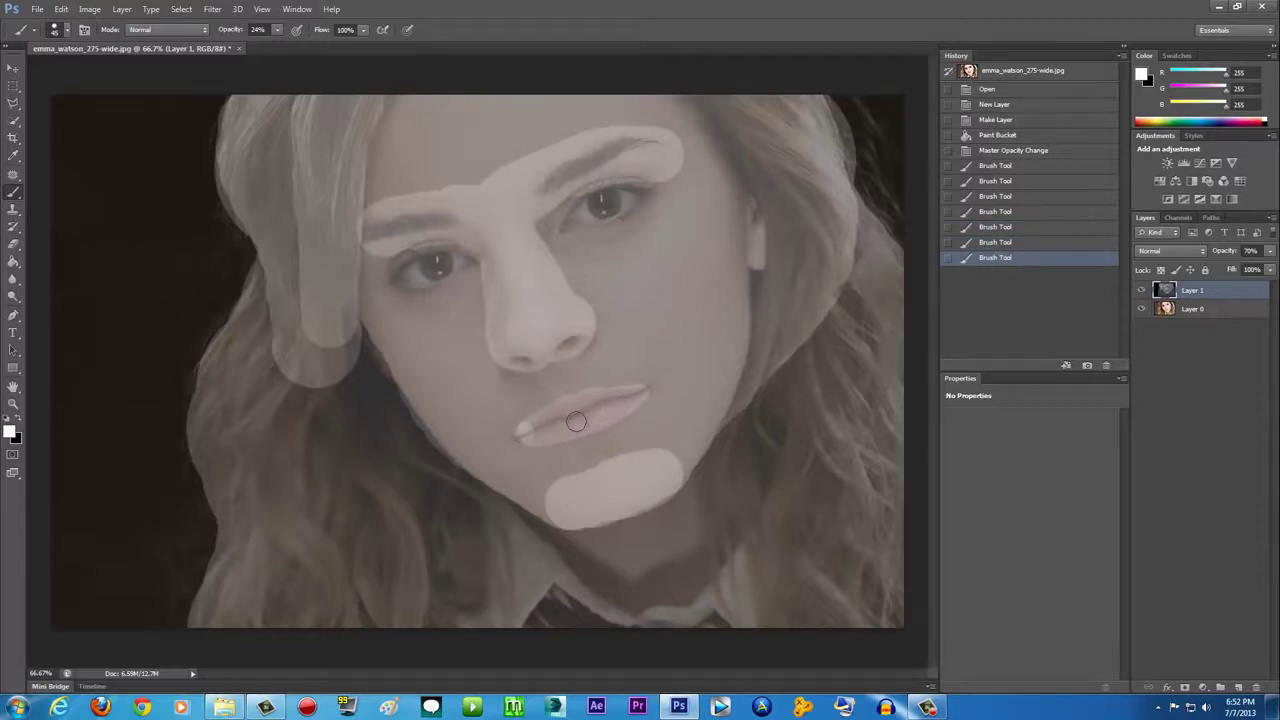
{"action": "key", "text": "ctrl+z"}
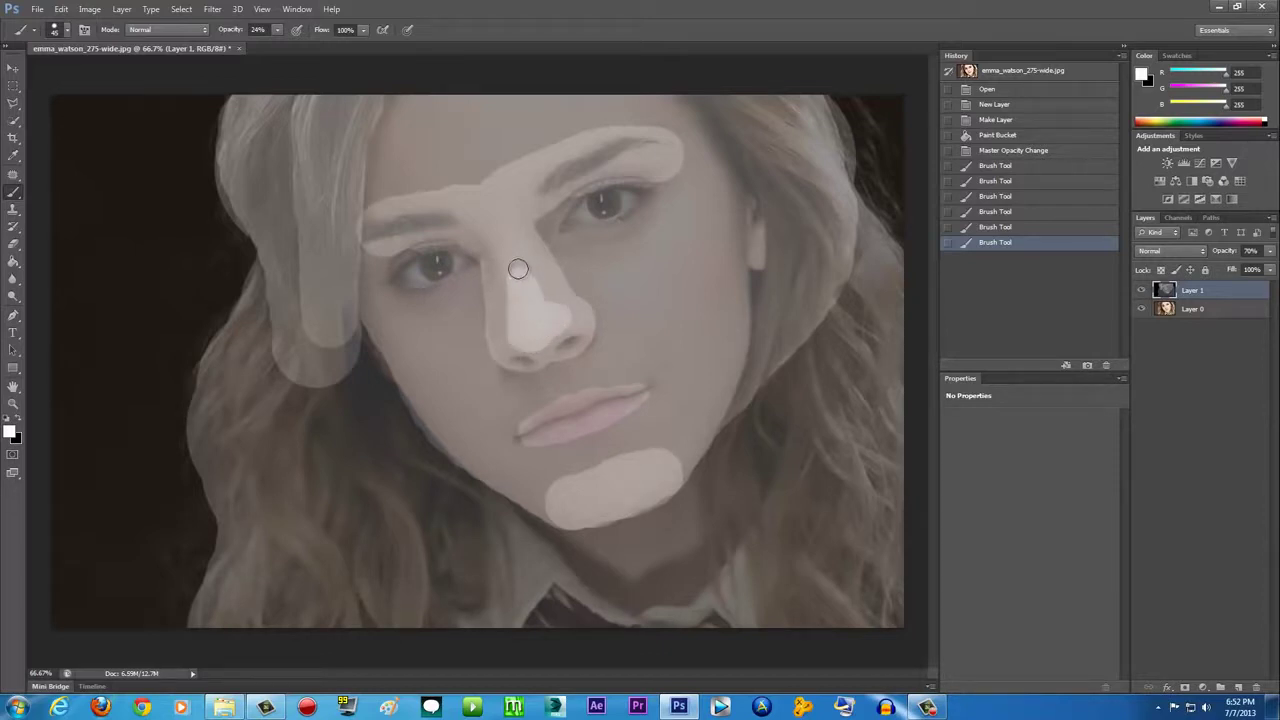
- Brighten the centre of the nose and fill both cheeks with white using the 45 px brush
{"action": "left_click", "coordinate": [548, 314]}
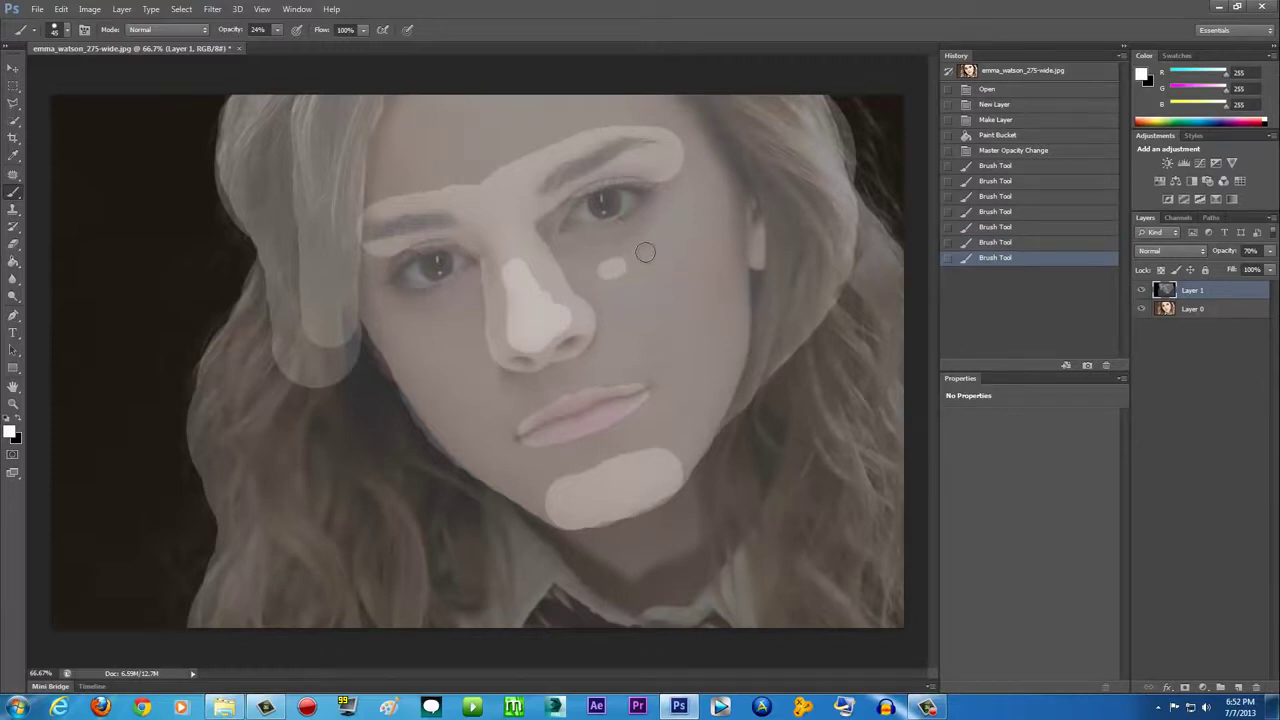
{"action": "mouse_move", "coordinate": [628, 258]}
{"action": "left_mouse_down"}
{"action": "mouse_move", "coordinate": [699, 231]}
{"action": "mouse_move", "coordinate": [709, 261]}
{"action": "mouse_move", "coordinate": [700, 316]}
{"action": "mouse_move", "coordinate": [678, 341]}
{"action": "mouse_move", "coordinate": [651, 334]}
{"action": "mouse_move", "coordinate": [606, 278]}
{"action": "mouse_move", "coordinate": [634, 289]}
{"action": "mouse_move", "coordinate": [655, 262]}
{"action": "mouse_move", "coordinate": [647, 321]}
{"action": "left_mouse_up"}
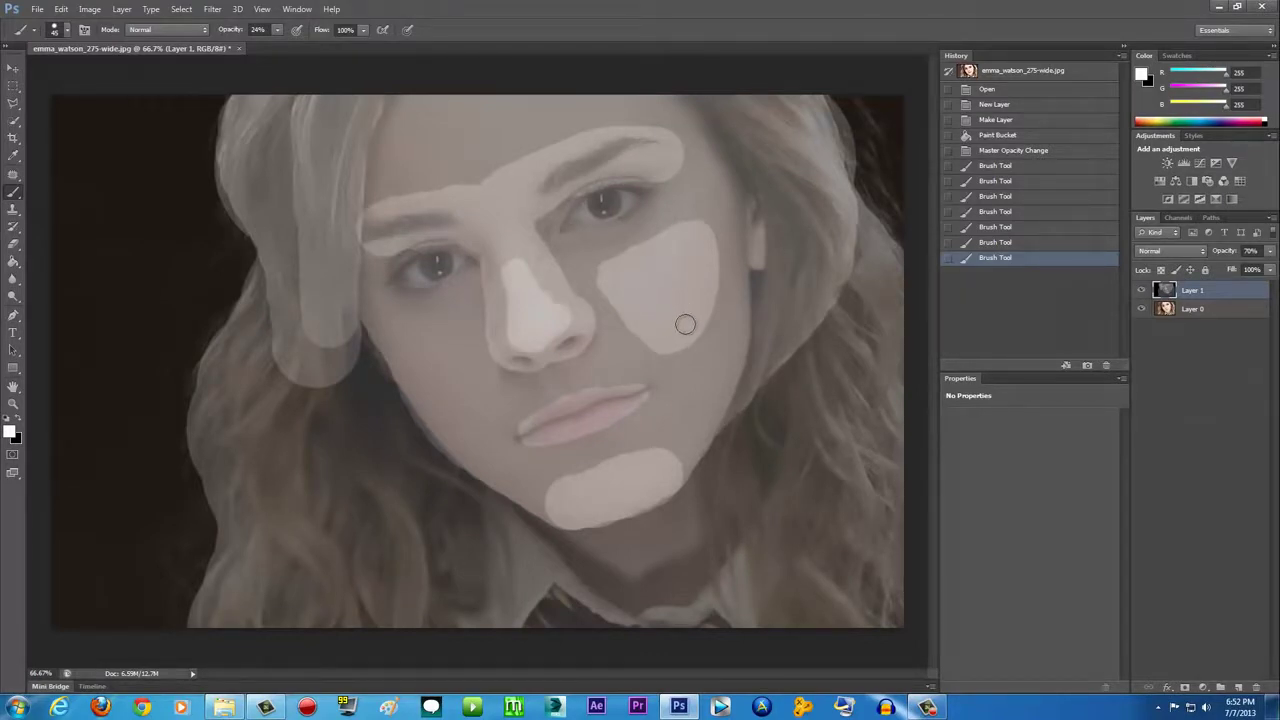
{"action": "left_click_drag", "start_coordinate": [685, 324], "coordinate": [672, 328]}
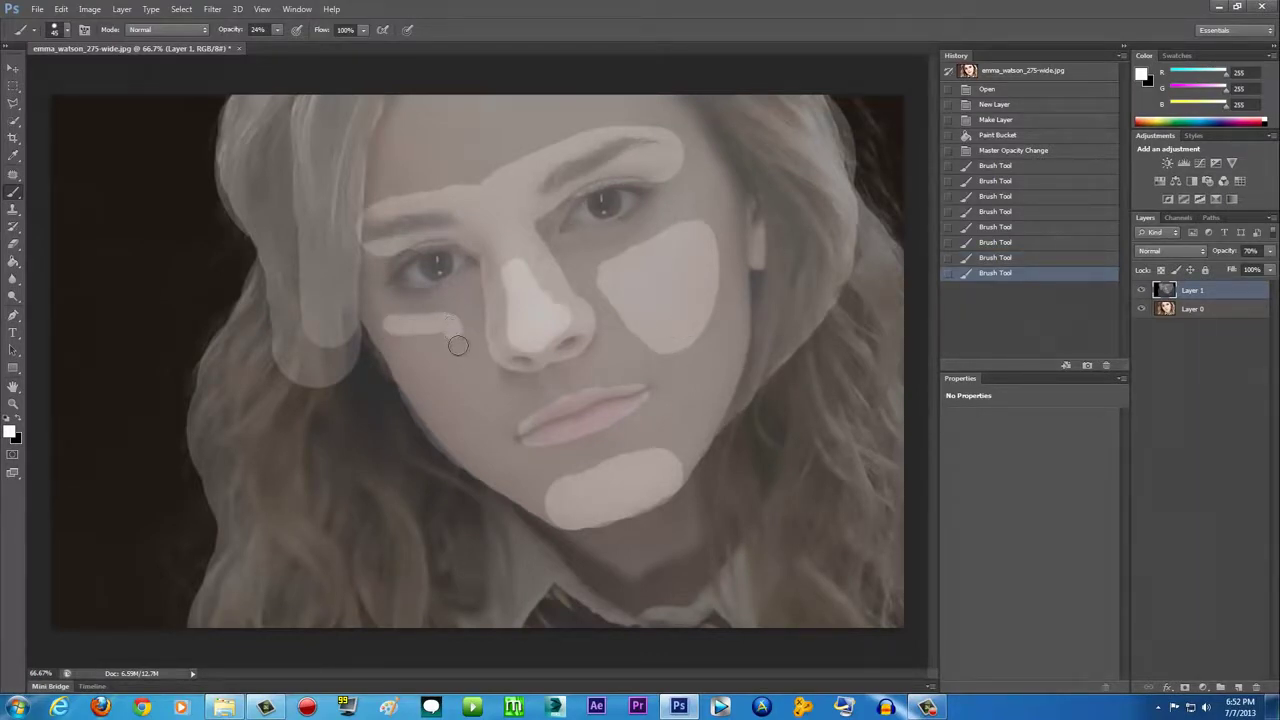
{"action": "mouse_move", "coordinate": [458, 345]}
{"action": "left_mouse_down"}
{"action": "mouse_move", "coordinate": [467, 419]}
{"action": "mouse_move", "coordinate": [397, 326]}
{"action": "left_mouse_up"}
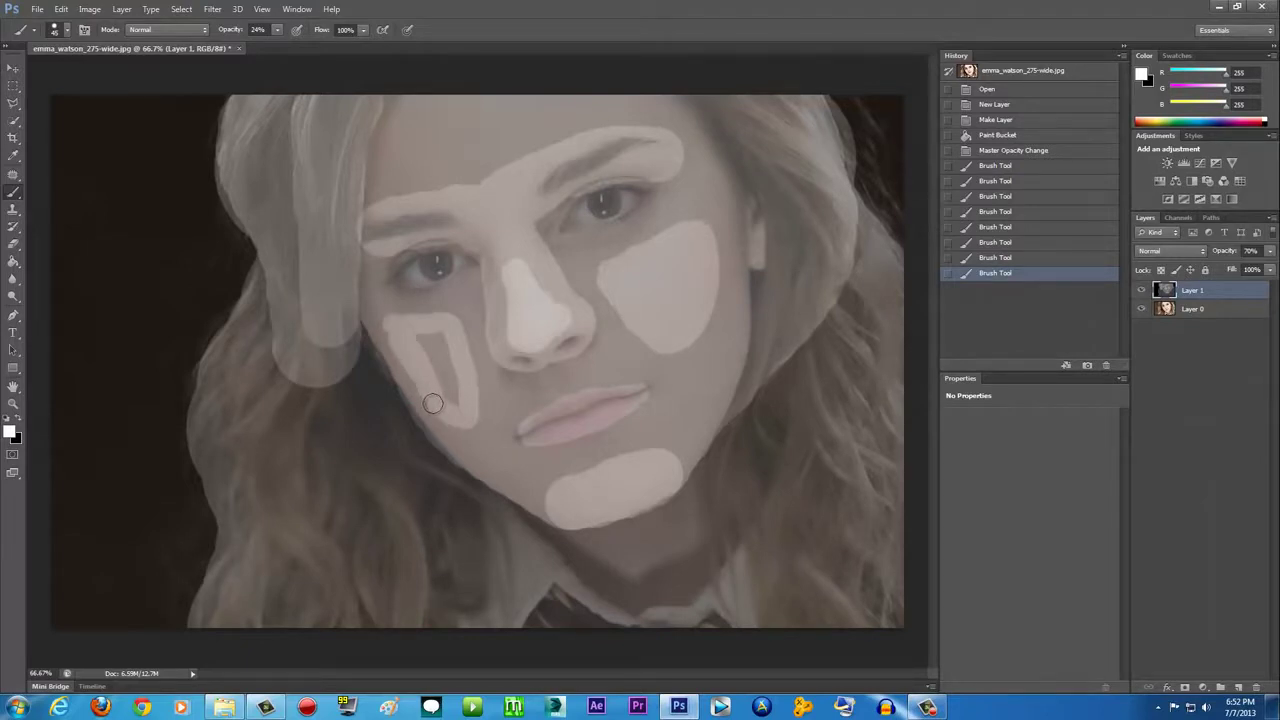
{"action": "mouse_move", "coordinate": [434, 401]}
{"action": "left_mouse_down"}
{"action": "mouse_move", "coordinate": [421, 323]}
{"action": "mouse_move", "coordinate": [449, 381]}
{"action": "left_mouse_up"}
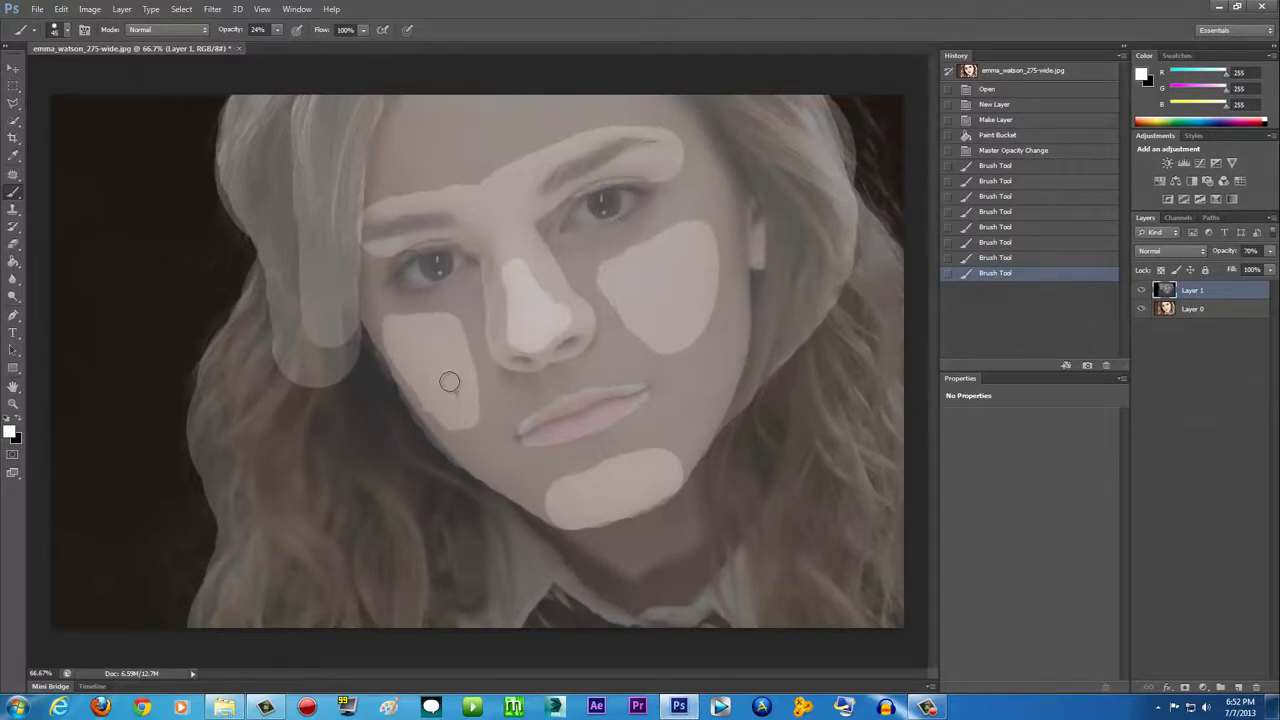
{"action": "mouse_move", "coordinate": [468, 404]}
{"action": "left_mouse_down"}
{"action": "mouse_move", "coordinate": [472, 340]}
{"action": "mouse_move", "coordinate": [458, 315]}
{"action": "mouse_move", "coordinate": [434, 328]}
{"action": "left_mouse_up"}
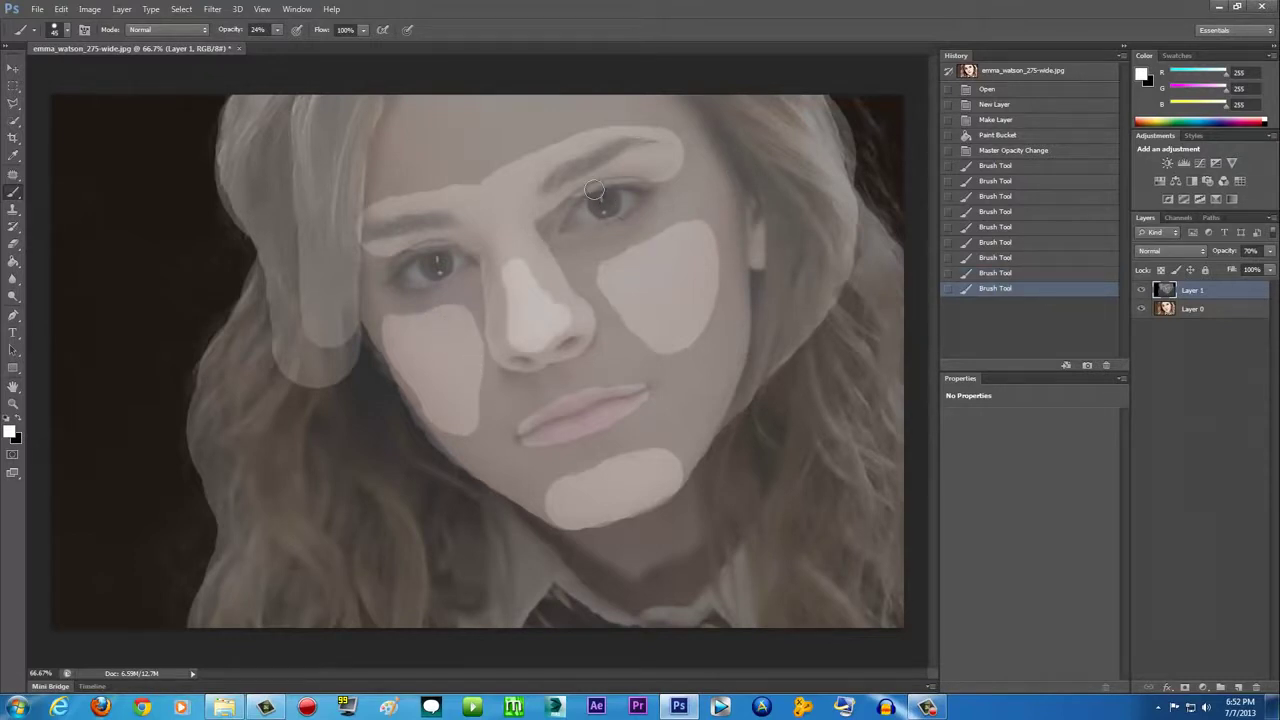
- Darken both eye sockets with a black brush at 9% opacity
{"action": "left_click", "coordinate": [19, 426]}
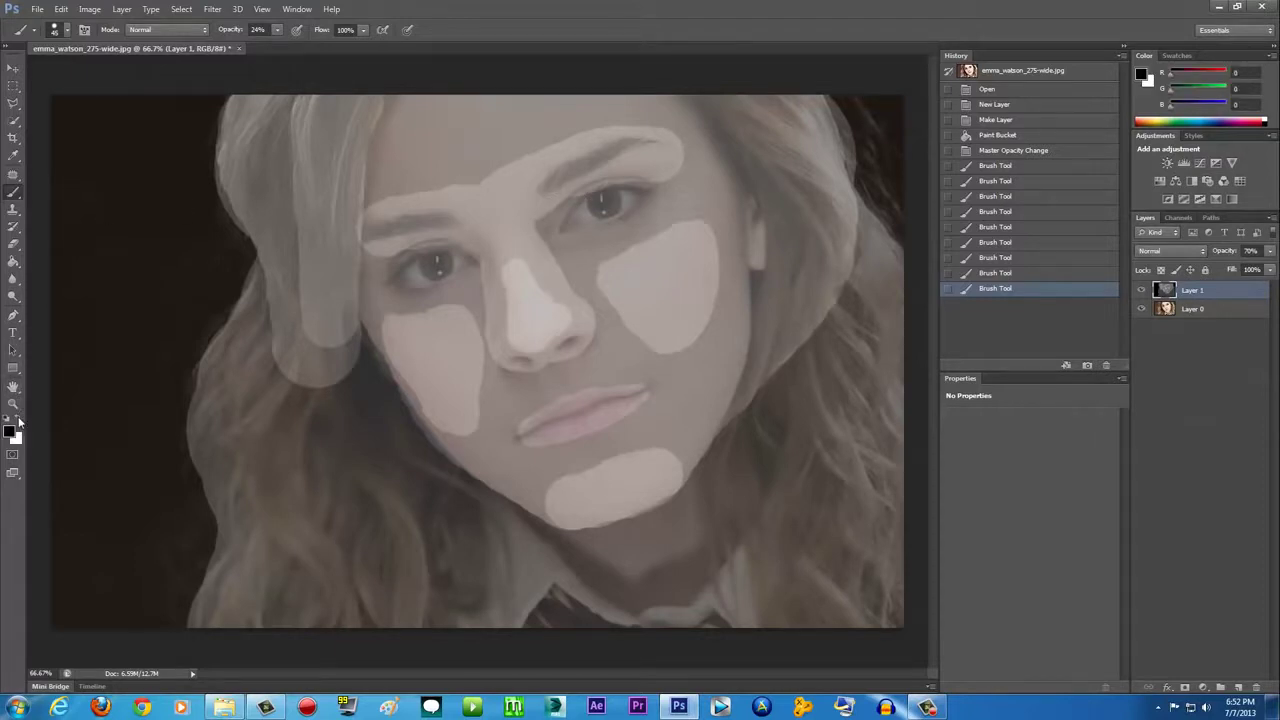
{"action": "left_click", "coordinate": [277, 29]}
{"action": "left_click_drag", "start_coordinate": [267, 43], "coordinate": [268, 43]}
{"action": "left_click_drag", "start_coordinate": [462, 266], "coordinate": [427, 273]}
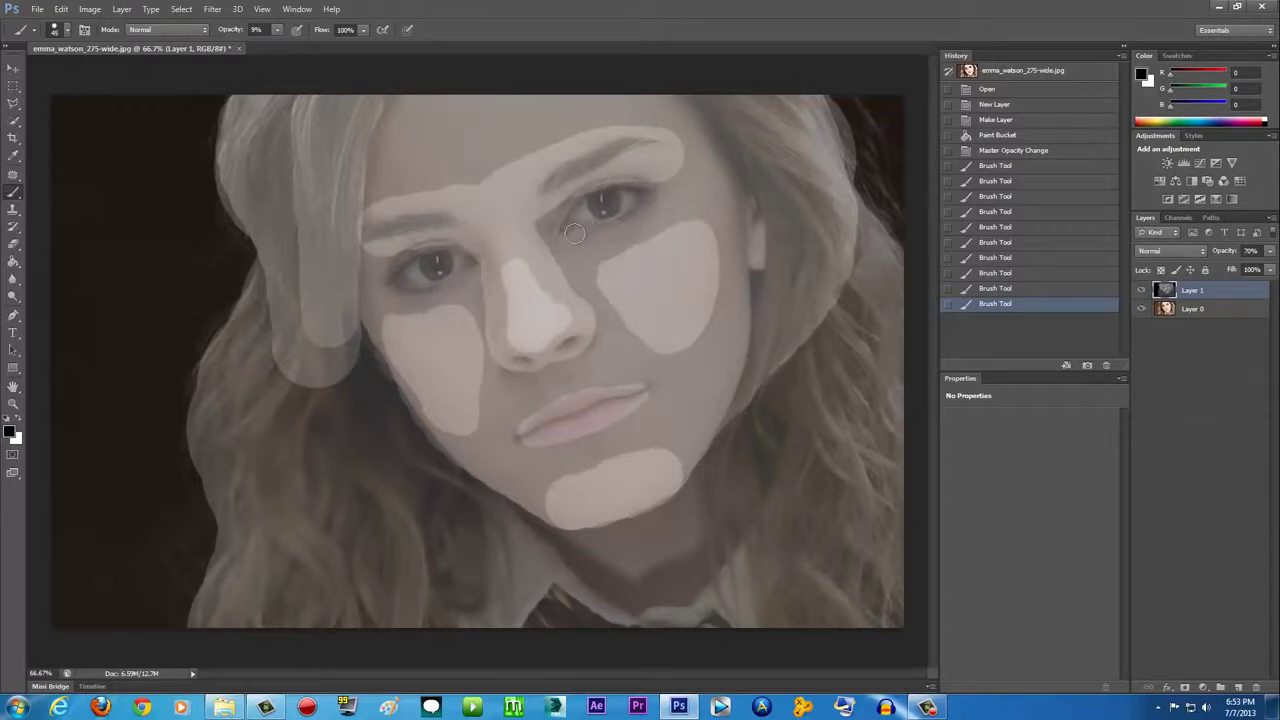
{"action": "mouse_move", "coordinate": [597, 224]}
{"action": "left_mouse_down"}
{"action": "mouse_move", "coordinate": [602, 204]}
{"action": "mouse_move", "coordinate": [623, 202]}
{"action": "left_mouse_up"}
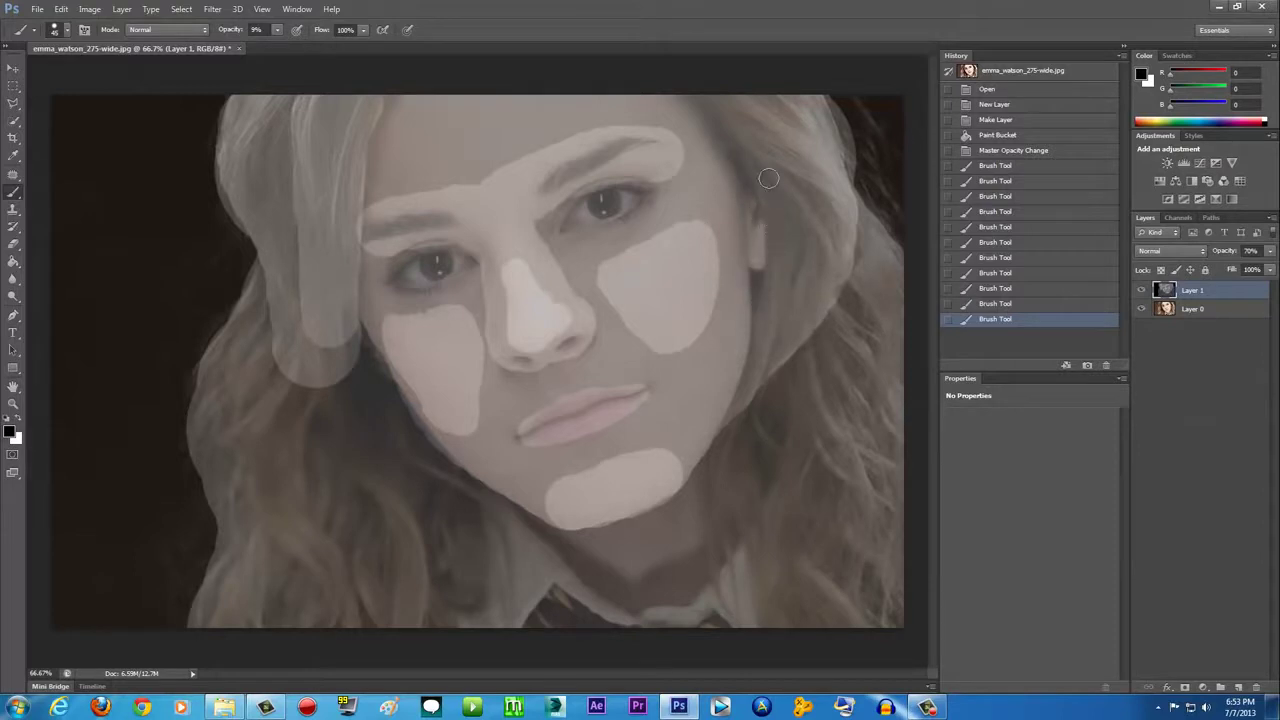
- Darken the hair around the ear, the neck below the chin and the collar opening with the 9% black brush
{"action": "left_click_drag", "start_coordinate": [769, 248], "coordinate": [762, 325]}
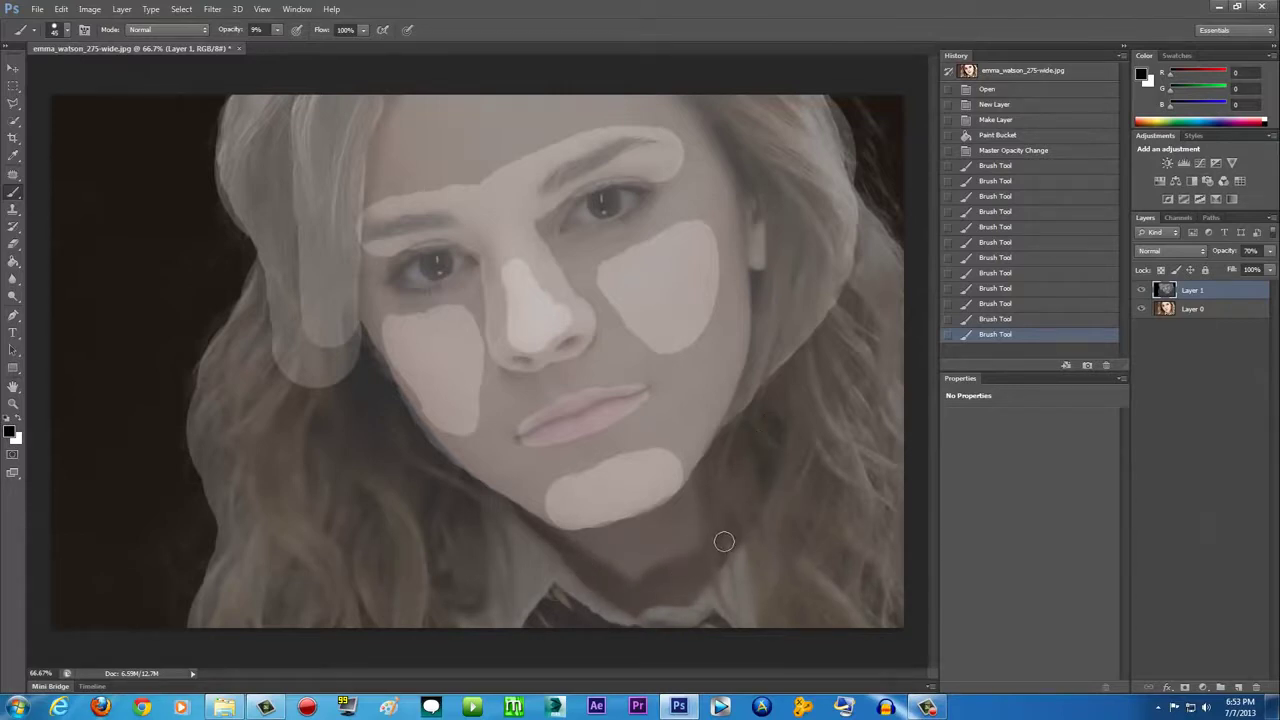
{"action": "left_click", "coordinate": [660, 601]}
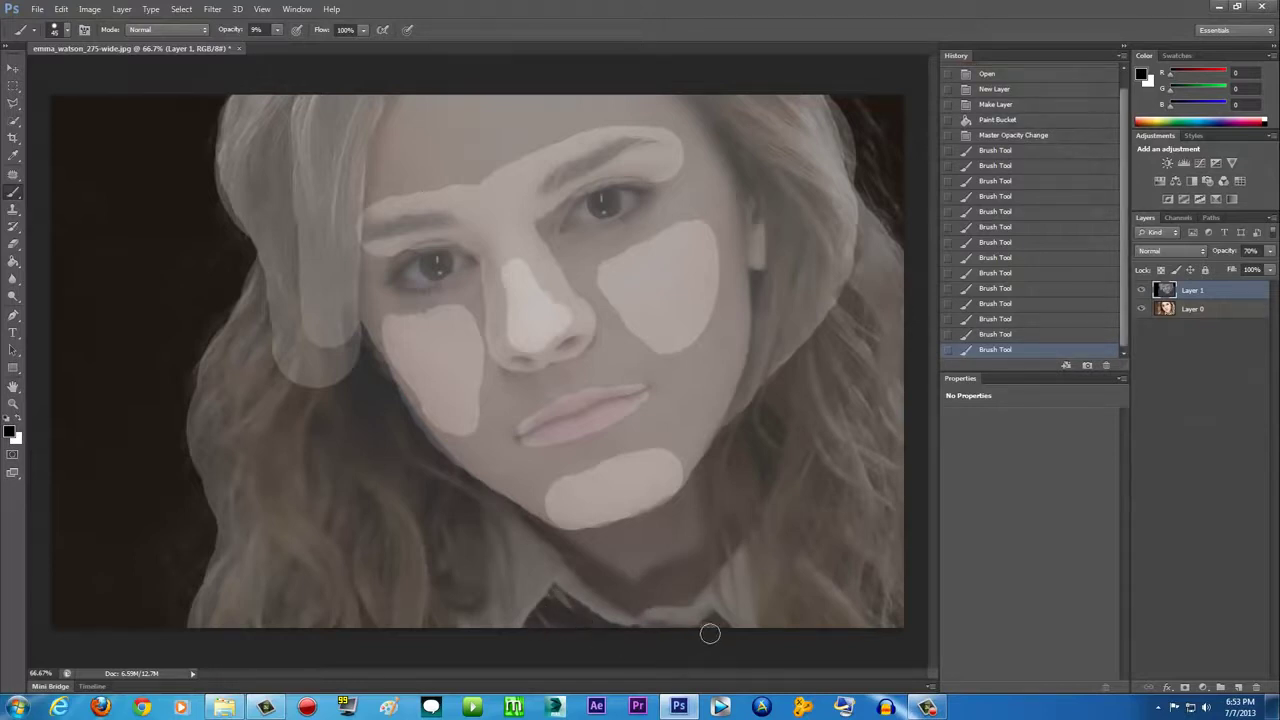
{"action": "left_click_drag", "start_coordinate": [708, 629], "coordinate": [763, 642]}
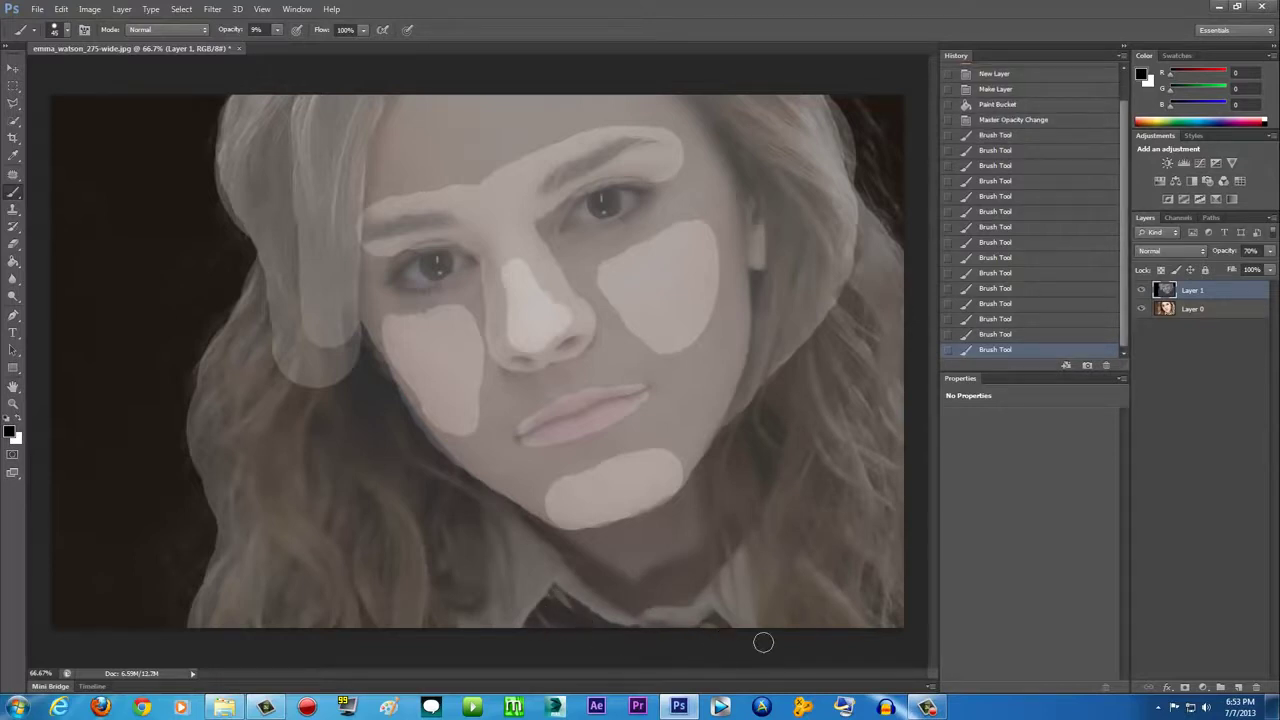
- Set Layer 1's opacity to 100% and undo the extra dark stroke made near the ear
{"action": "left_click", "coordinate": [1271, 252]}
{"action": "left_click_drag", "start_coordinate": [1256, 270], "coordinate": [1270, 270]}
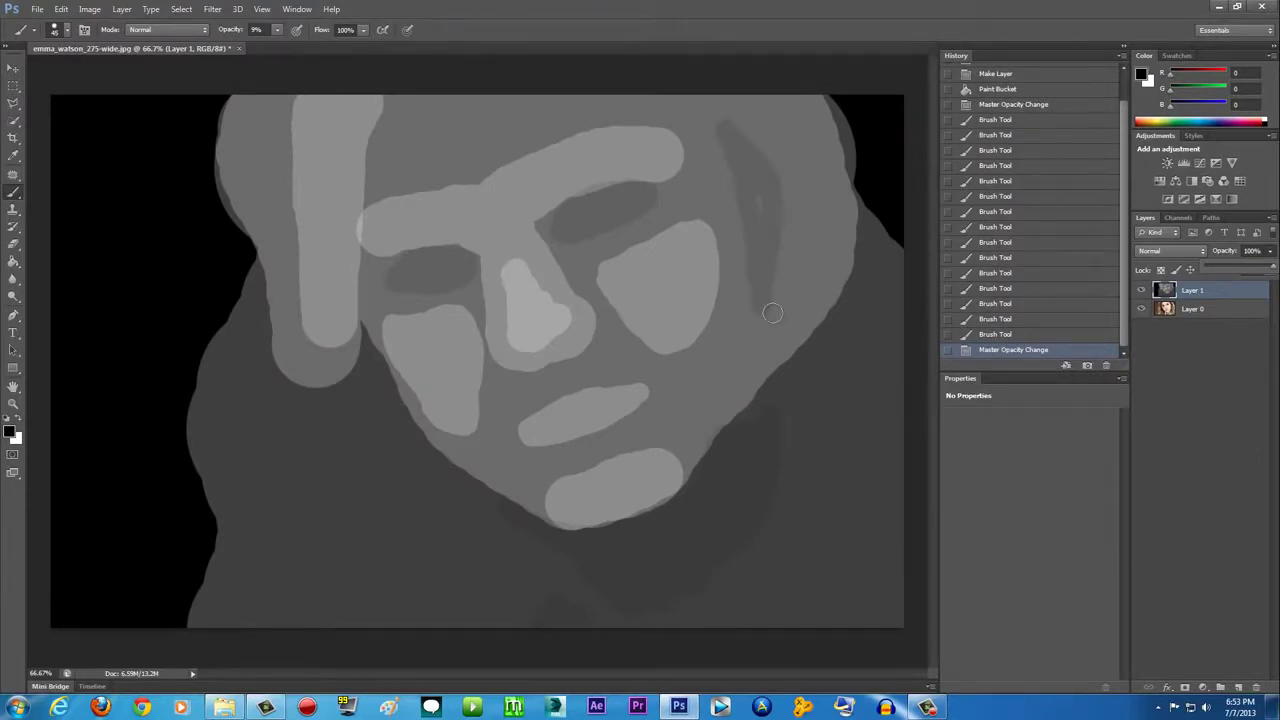
{"action": "left_click_drag", "start_coordinate": [765, 190], "coordinate": [765, 206]}
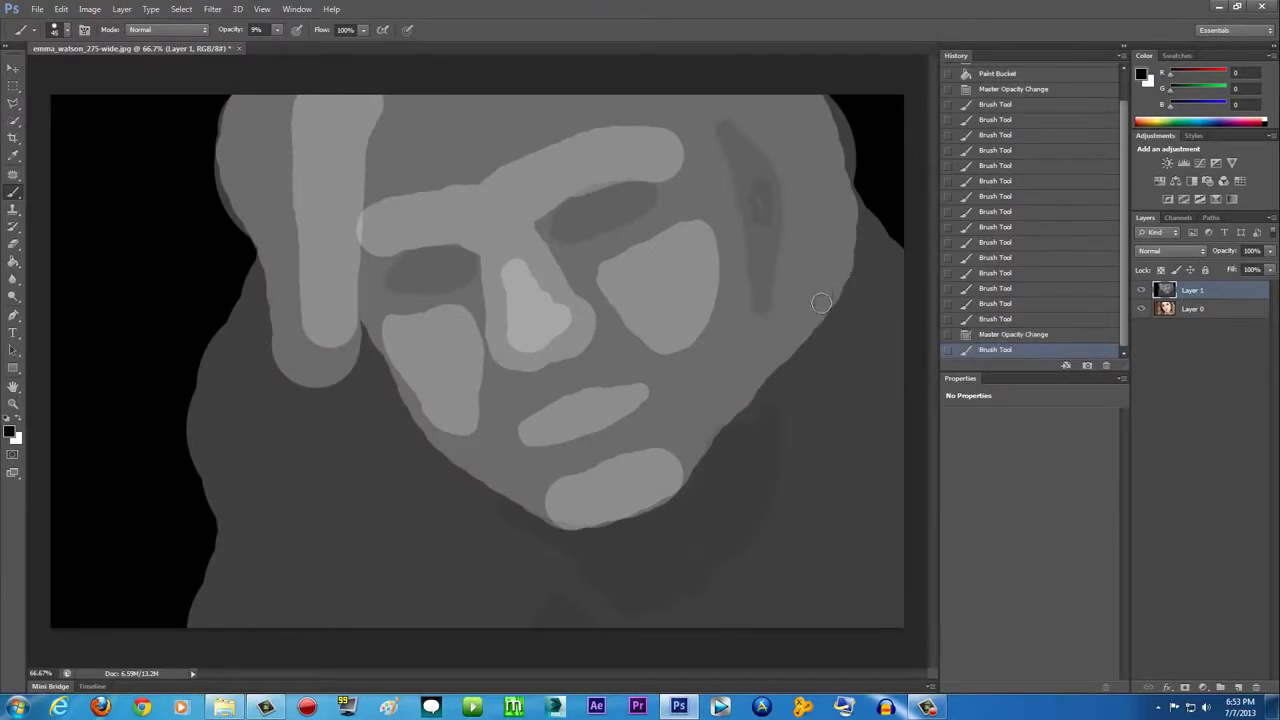
{"action": "key", "text": "ctrl+z"}
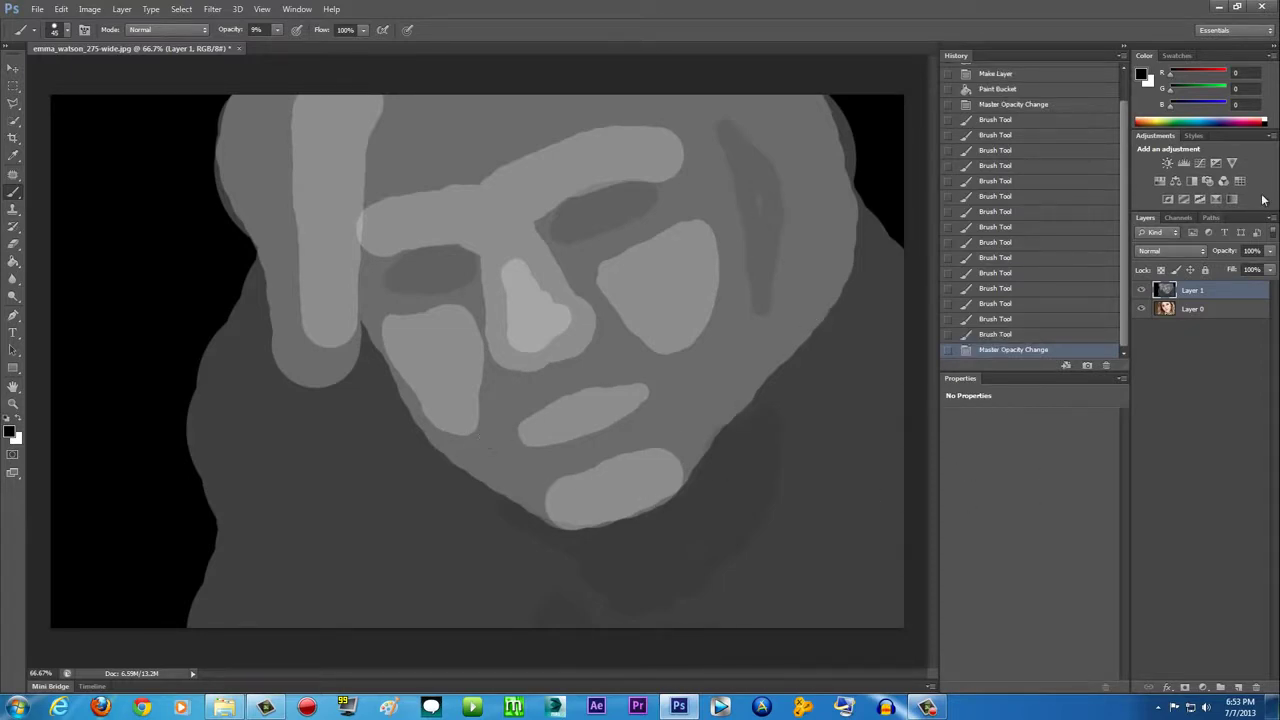
- Apply a Gaussian Blur with a radius of 14.1 pixels to Layer 1 and compare the layer with the photo beneath
{"action": "left_click", "coordinate": [212, 9]}
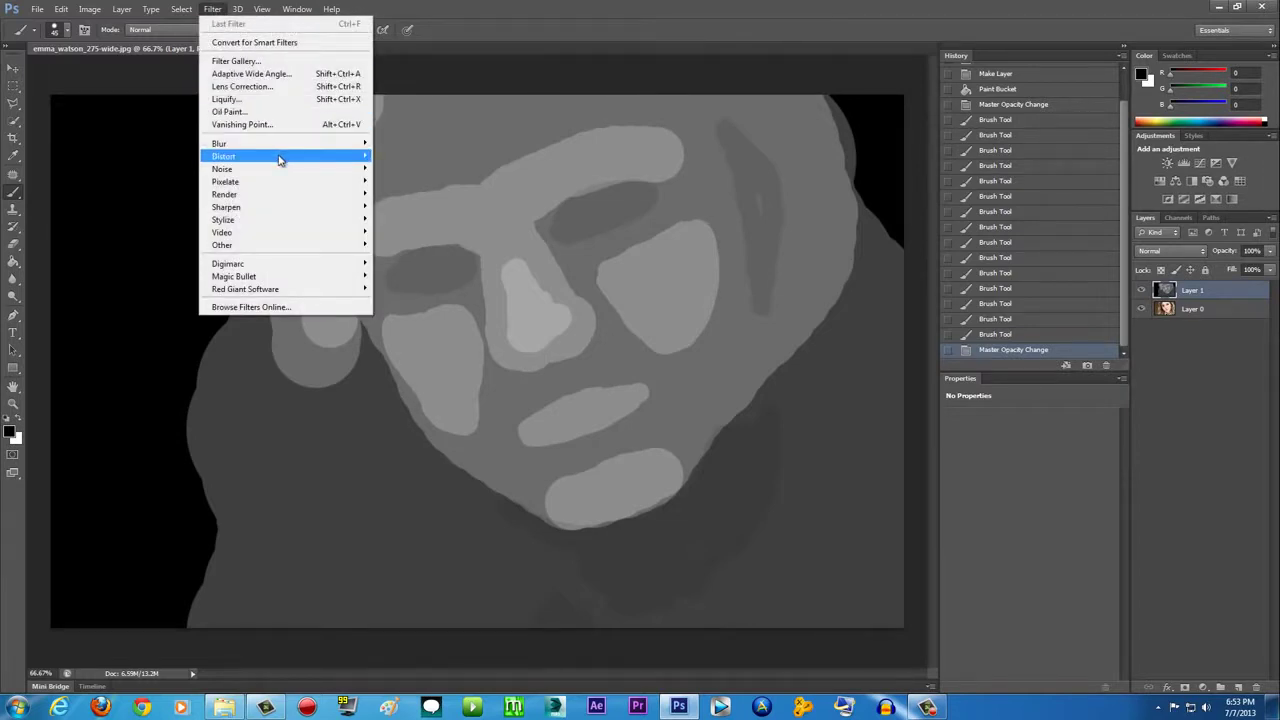
{"action": "mouse_move", "coordinate": [288, 146]}
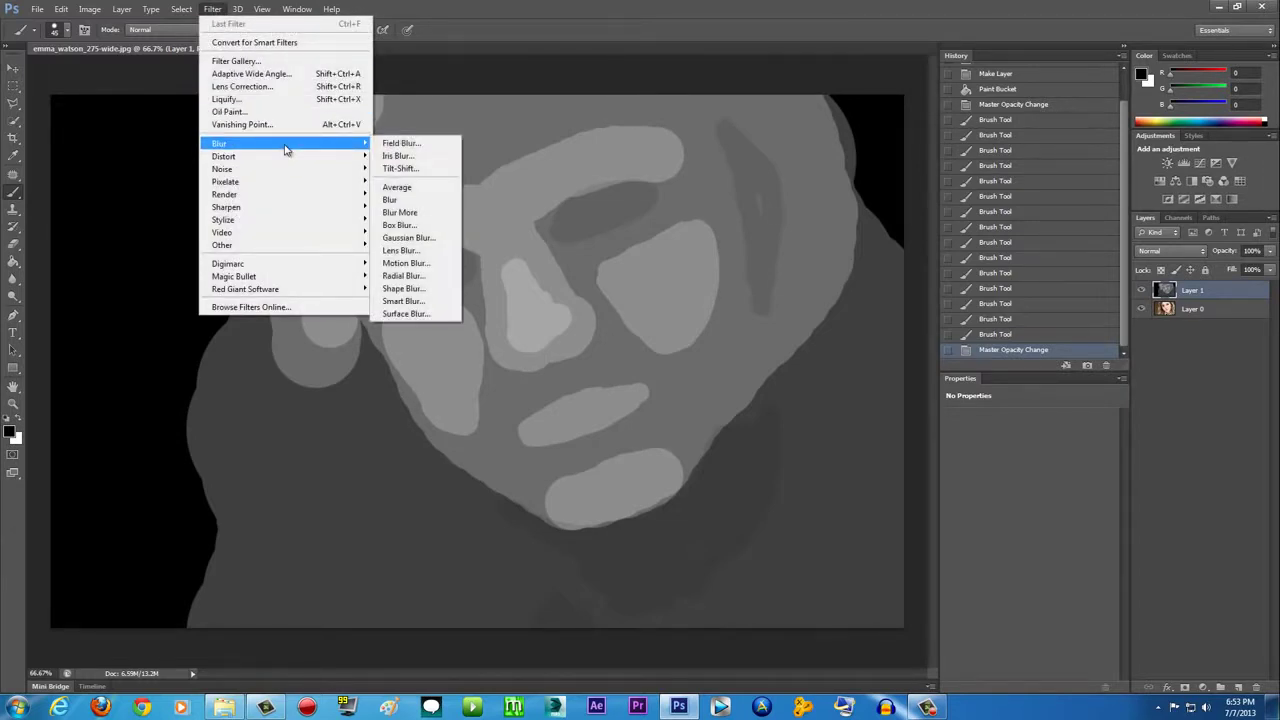
{"action": "left_click", "coordinate": [408, 237]}
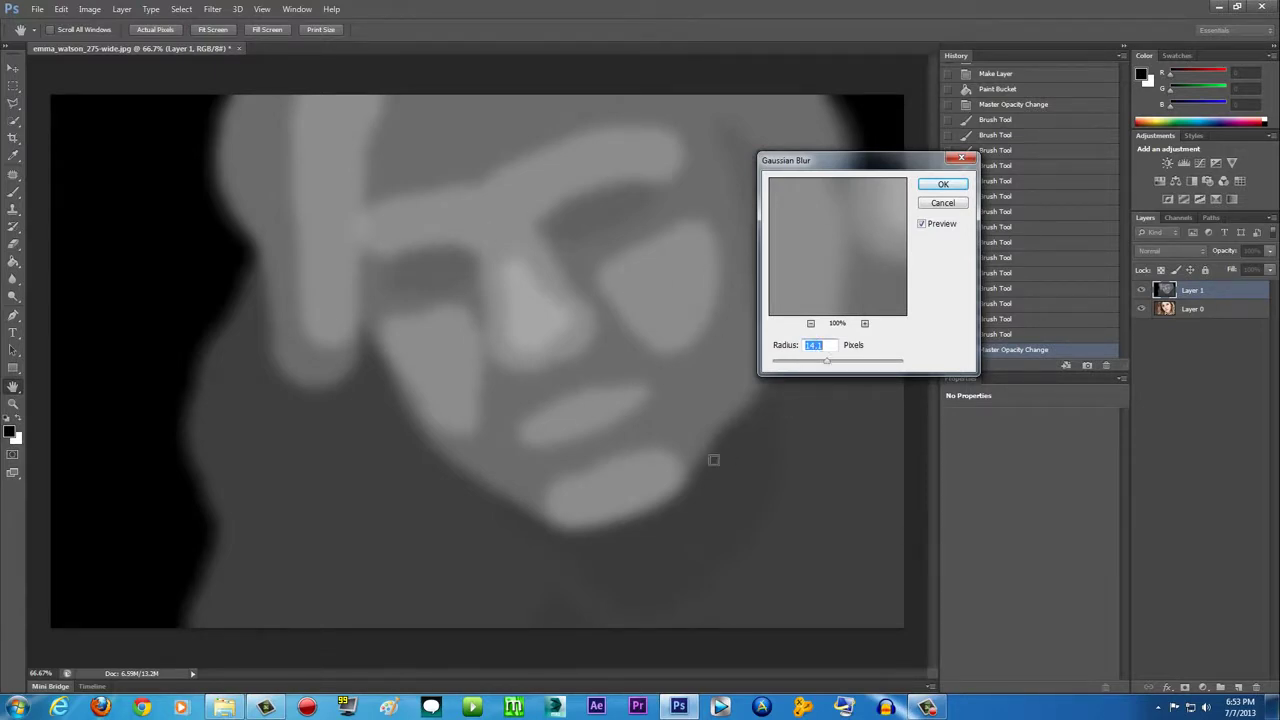
{"action": "left_click", "coordinate": [942, 184]}
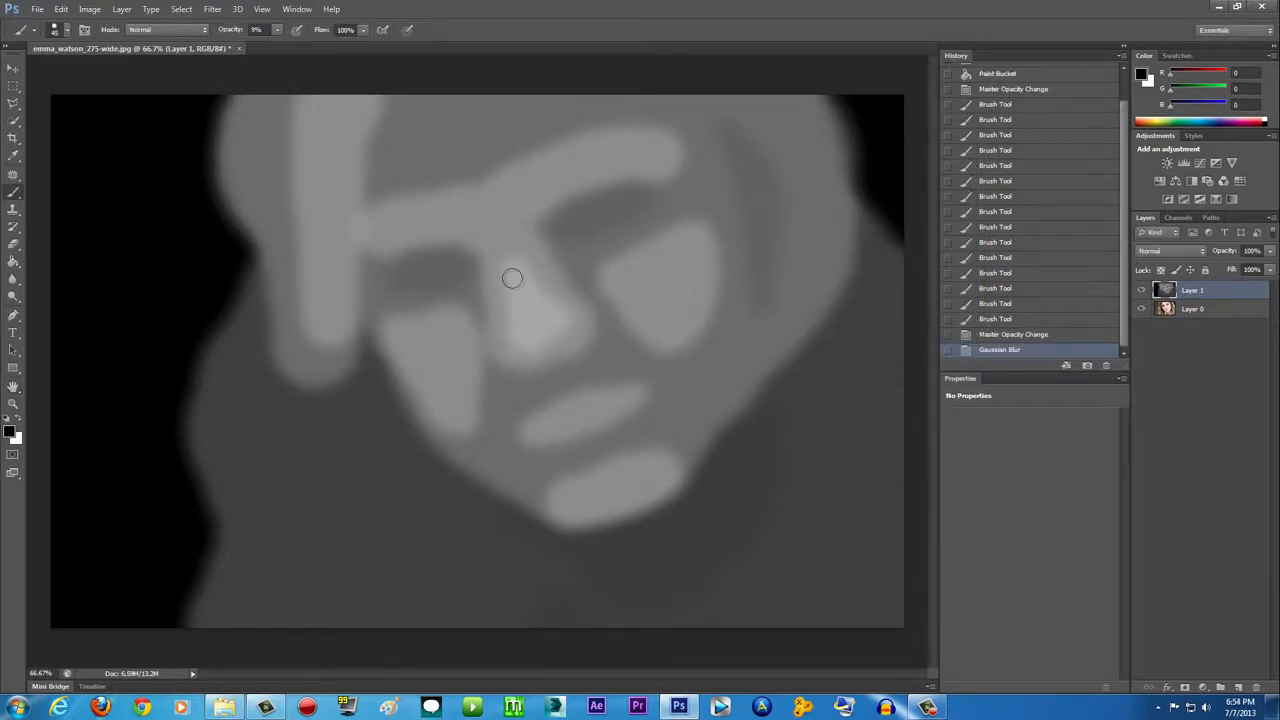
{"action": "left_click", "coordinate": [1141, 290]}
{"action": "left_click", "coordinate": [1141, 290]}
- Save the layered document in Photoshop format as emmawatson in the Displacement Maps Tutorial folder with Maximize Compatibility on
{"action": "left_click", "coordinate": [37, 9]}
{"action": "mouse_move", "coordinate": [61, 9]}
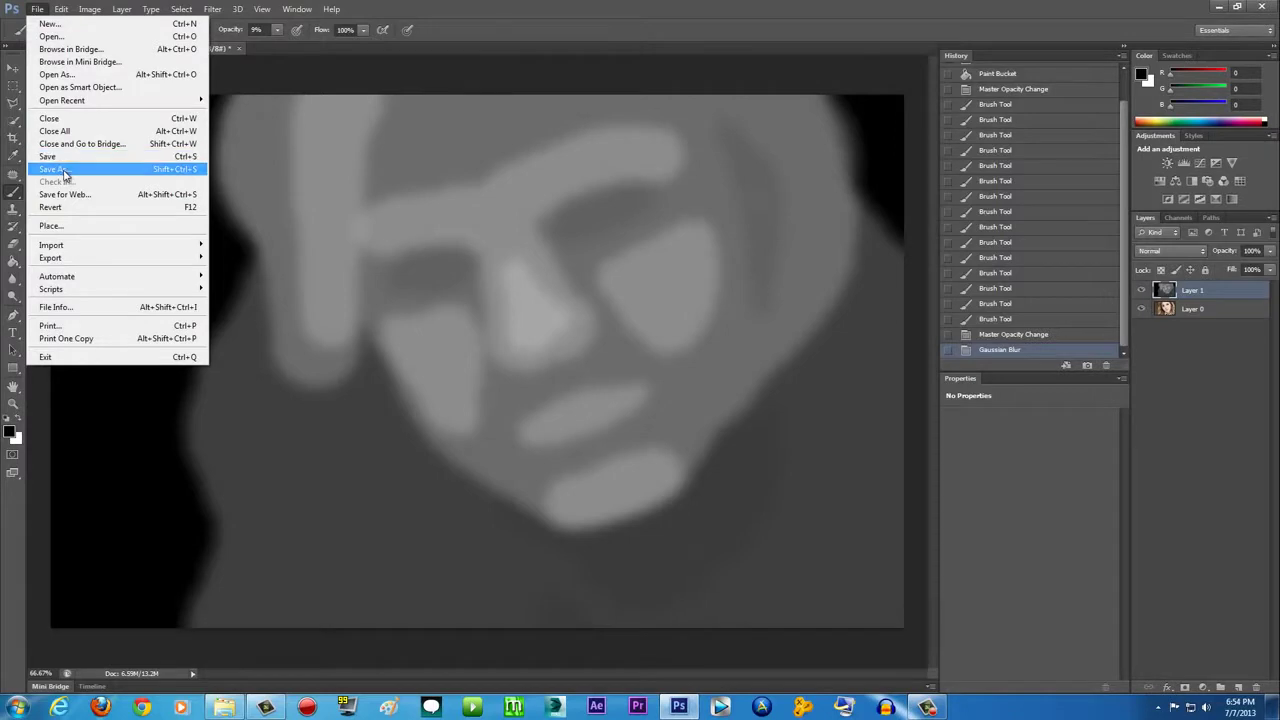
{"action": "left_click", "coordinate": [70, 166]}
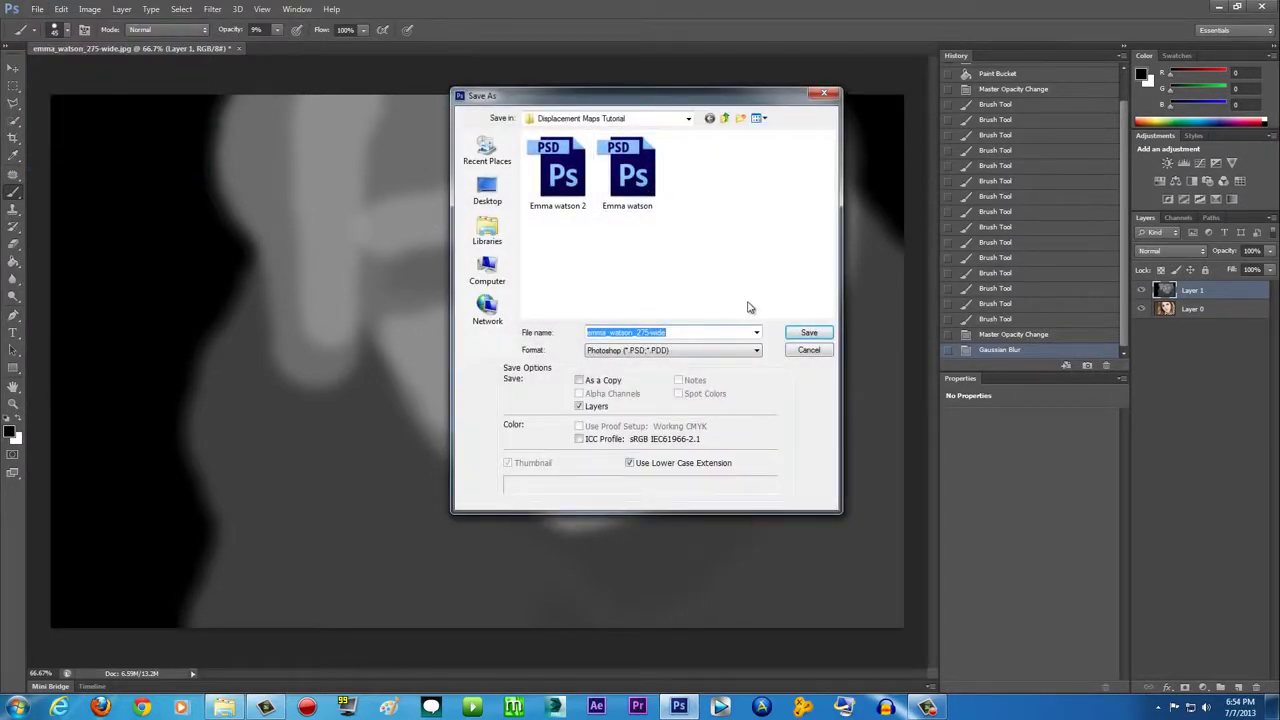
{"action": "type", "text": "emmawat"}
{"action": "key", "text": "Return"}
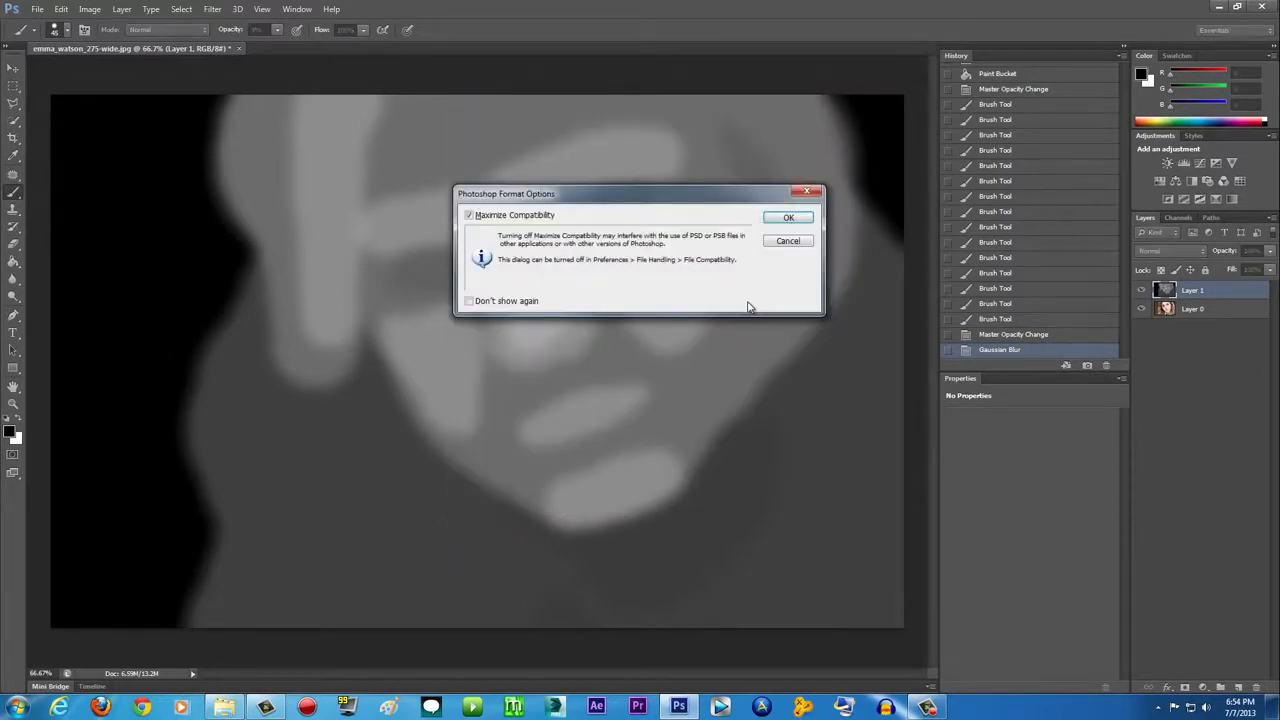
{"action": "left_click", "coordinate": [788, 219]}
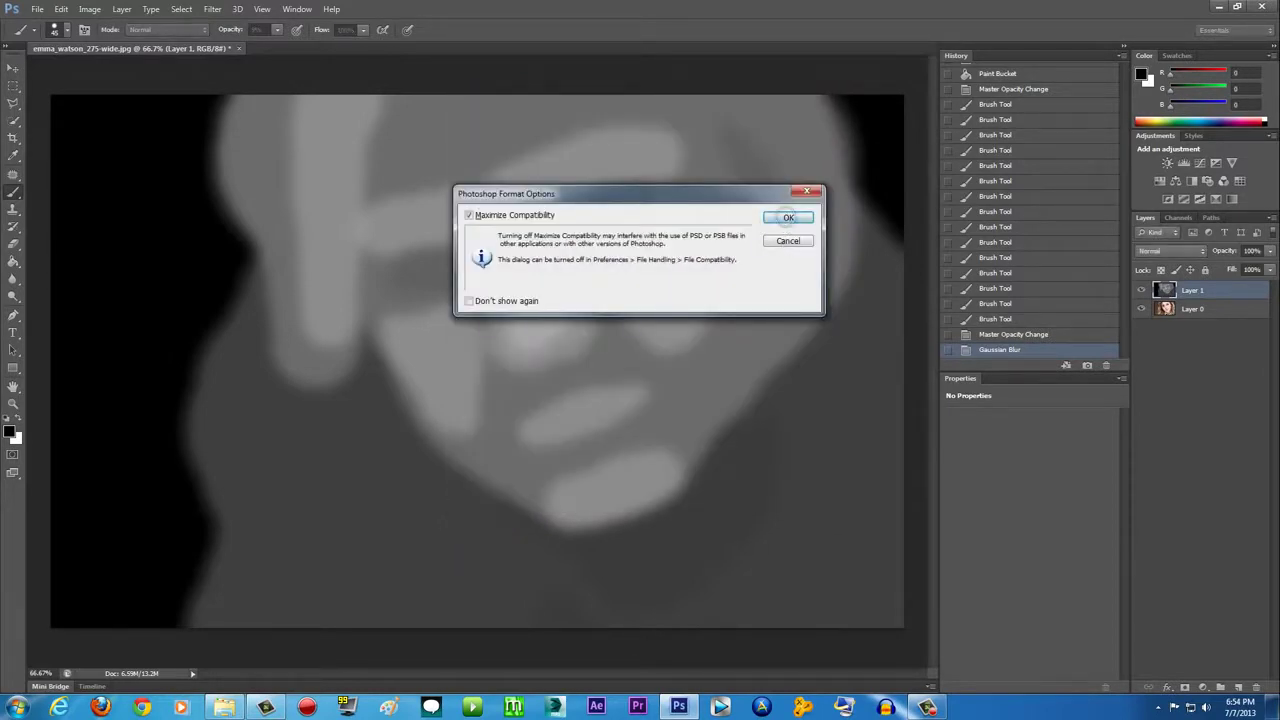
- Close Photoshop, launch After Effects and dismiss its welcome screen
{"action": "left_click", "coordinate": [1262, 7]}
{"action": "left_click", "coordinate": [597, 707]}
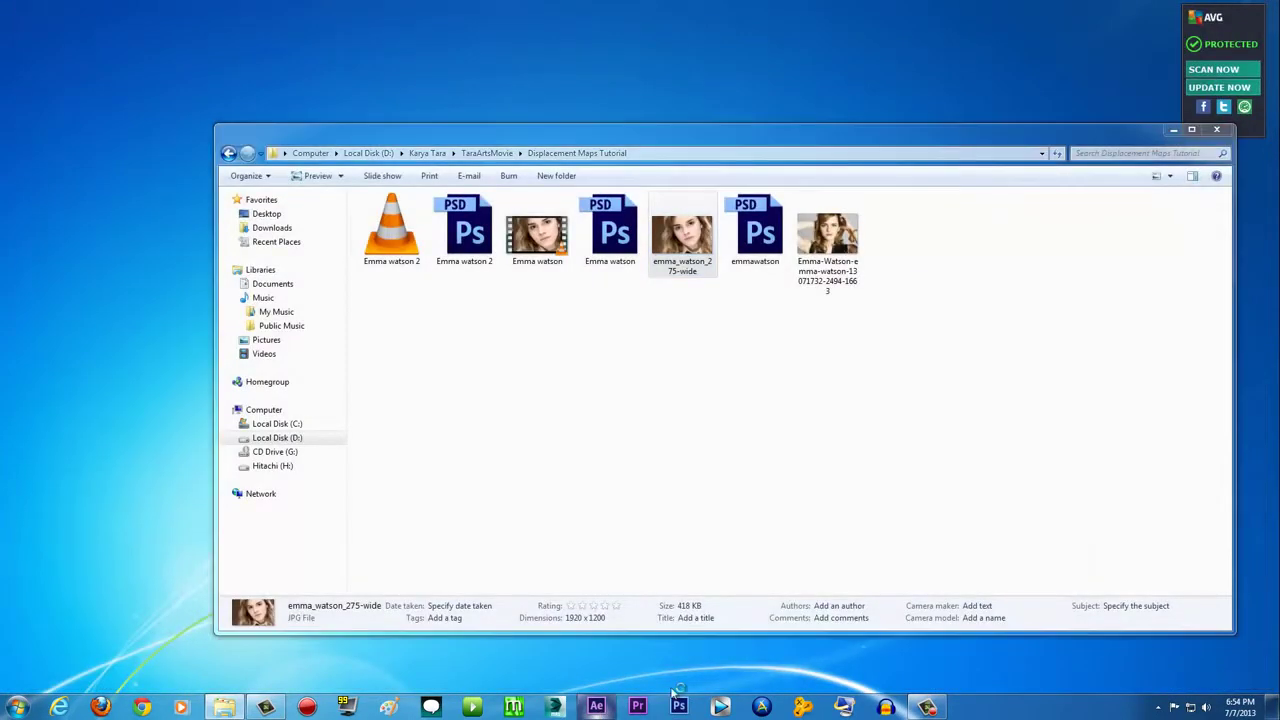
{"action": "right_click", "coordinate": [1049, 54]}
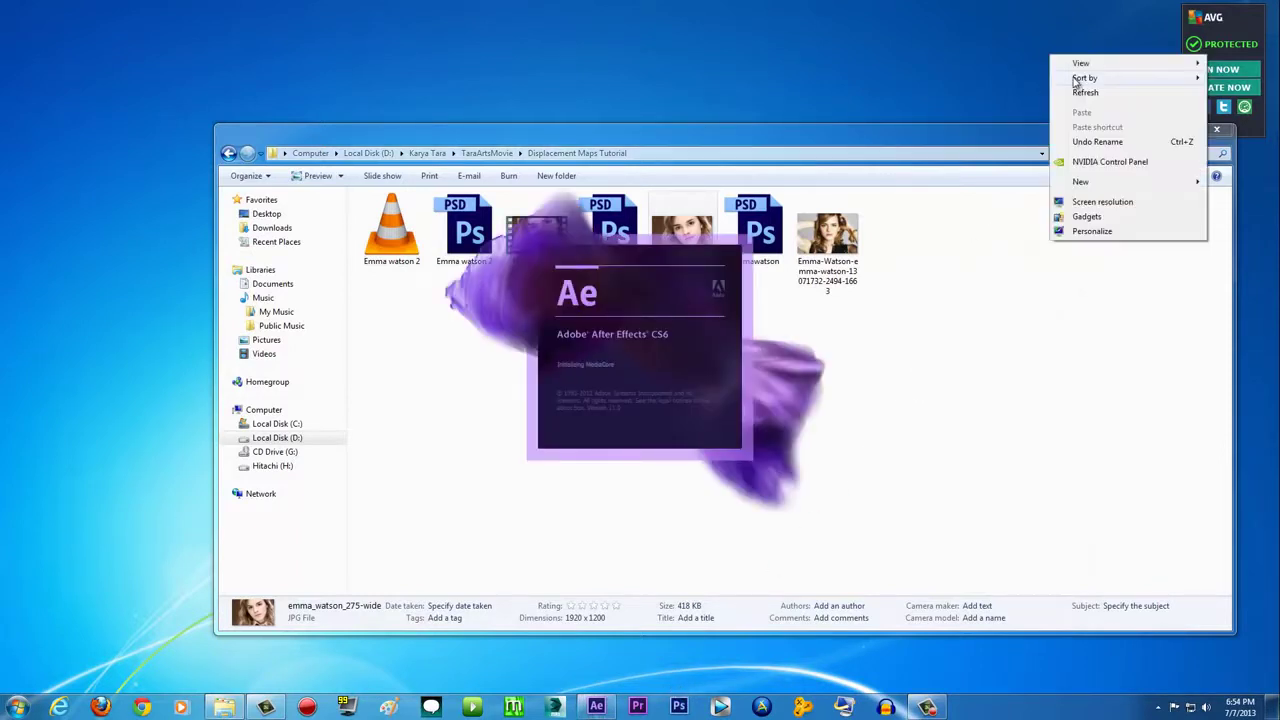
{"action": "left_click", "coordinate": [1082, 93]}
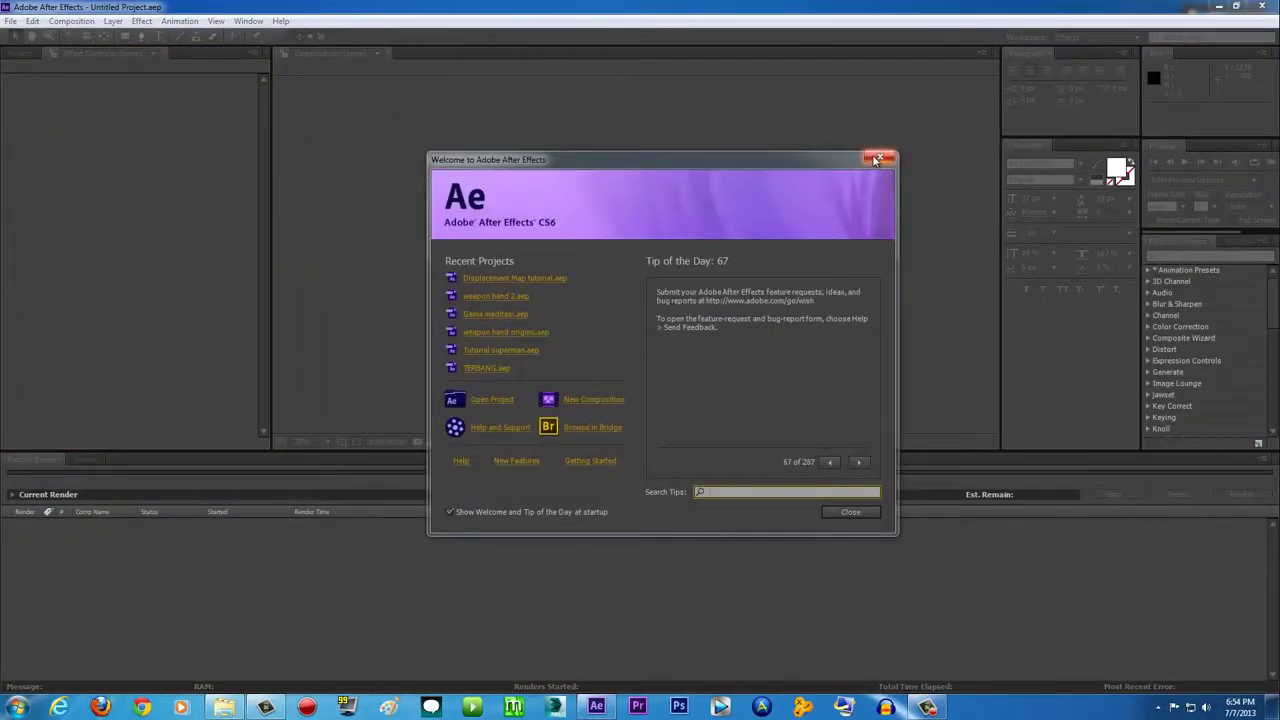
{"action": "left_click", "coordinate": [877, 159]}
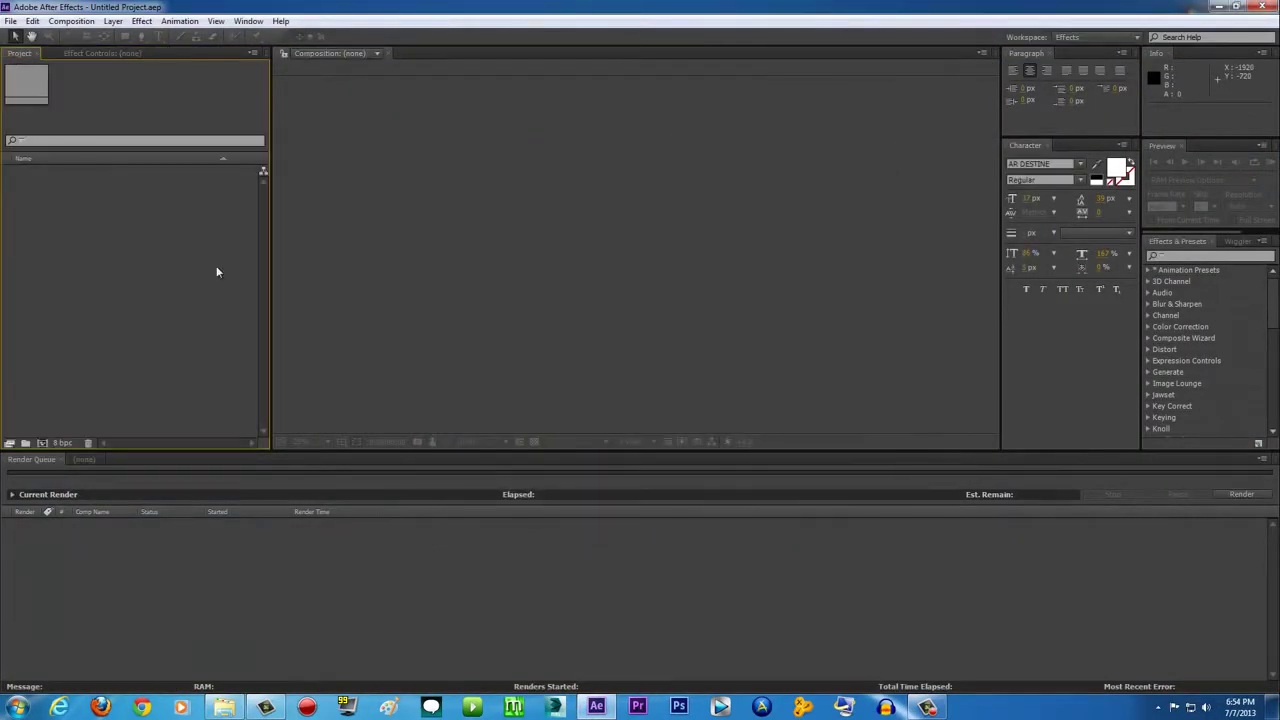
- Import emmawatson.psd from the Displacement Maps Tutorial folder as Composition - Retain Layer Sizes with layer styles merged into footage
{"action": "left_click", "coordinate": [228, 707]}
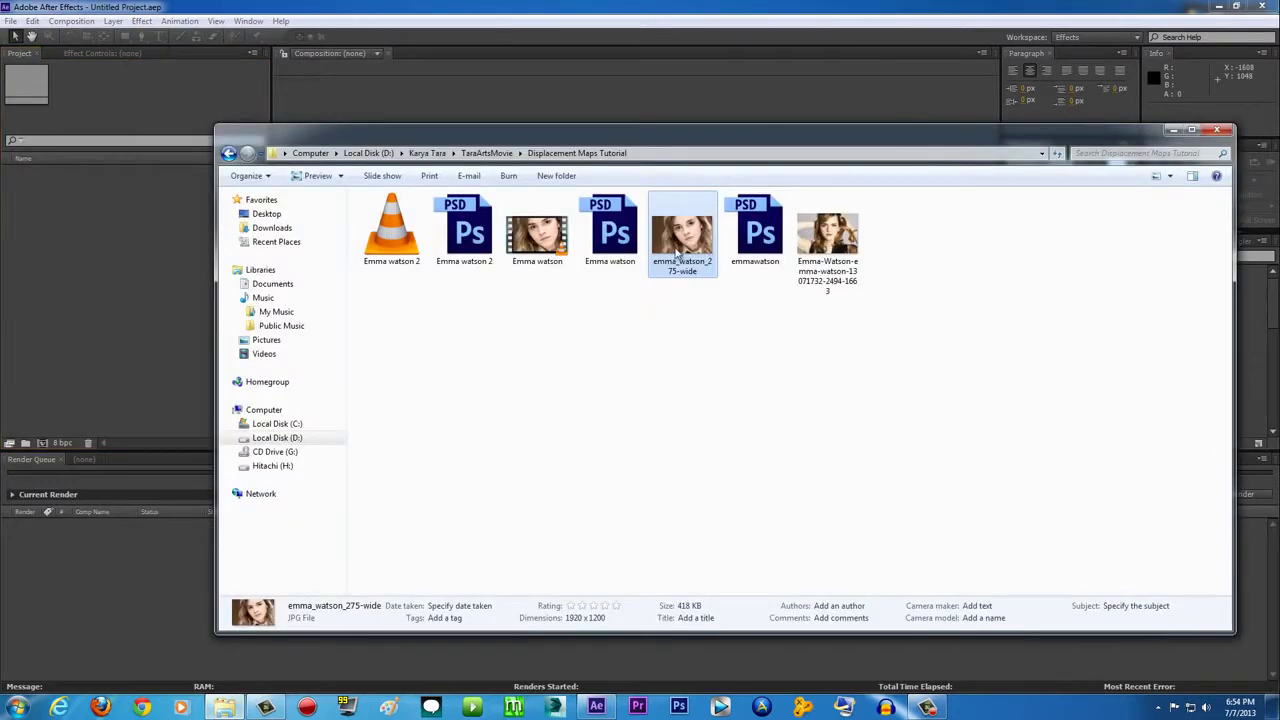
{"action": "left_click", "coordinate": [766, 240]}
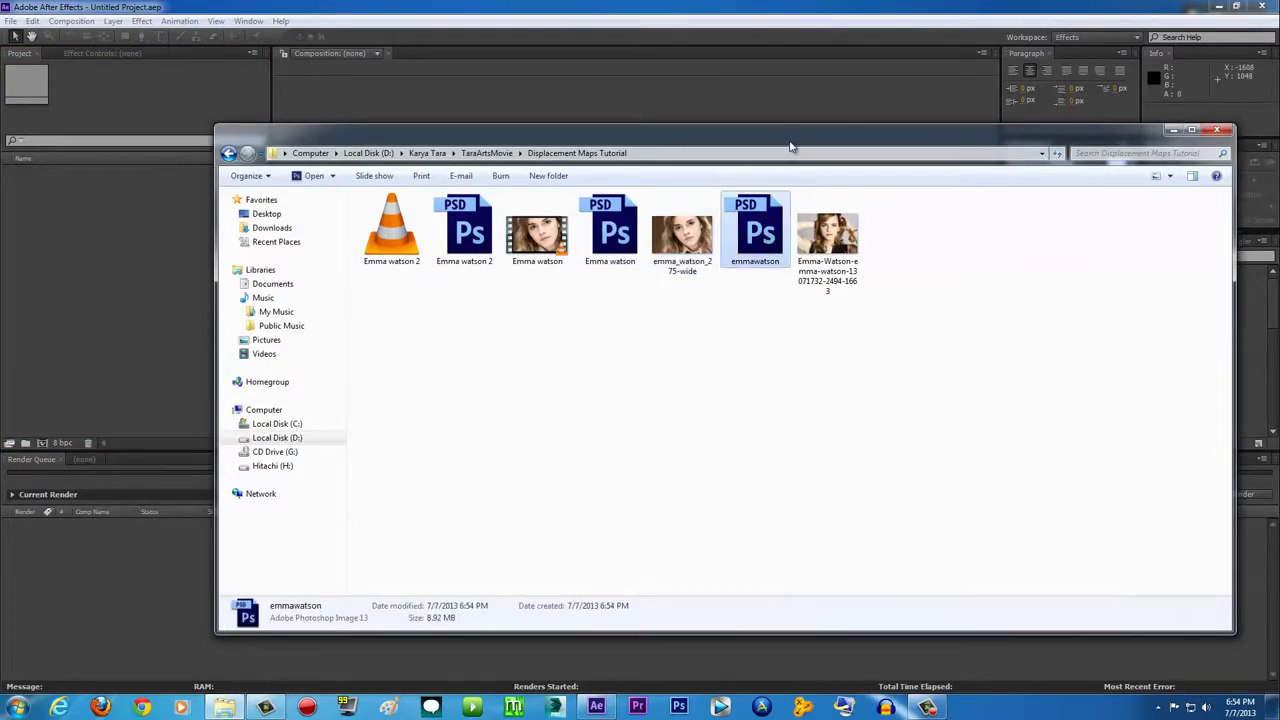
{"action": "left_click_drag", "start_coordinate": [790, 147], "coordinate": [828, 141]}
{"action": "left_click_drag", "start_coordinate": [795, 225], "coordinate": [330, 270]}
{"action": "left_click", "coordinate": [14, 64]}
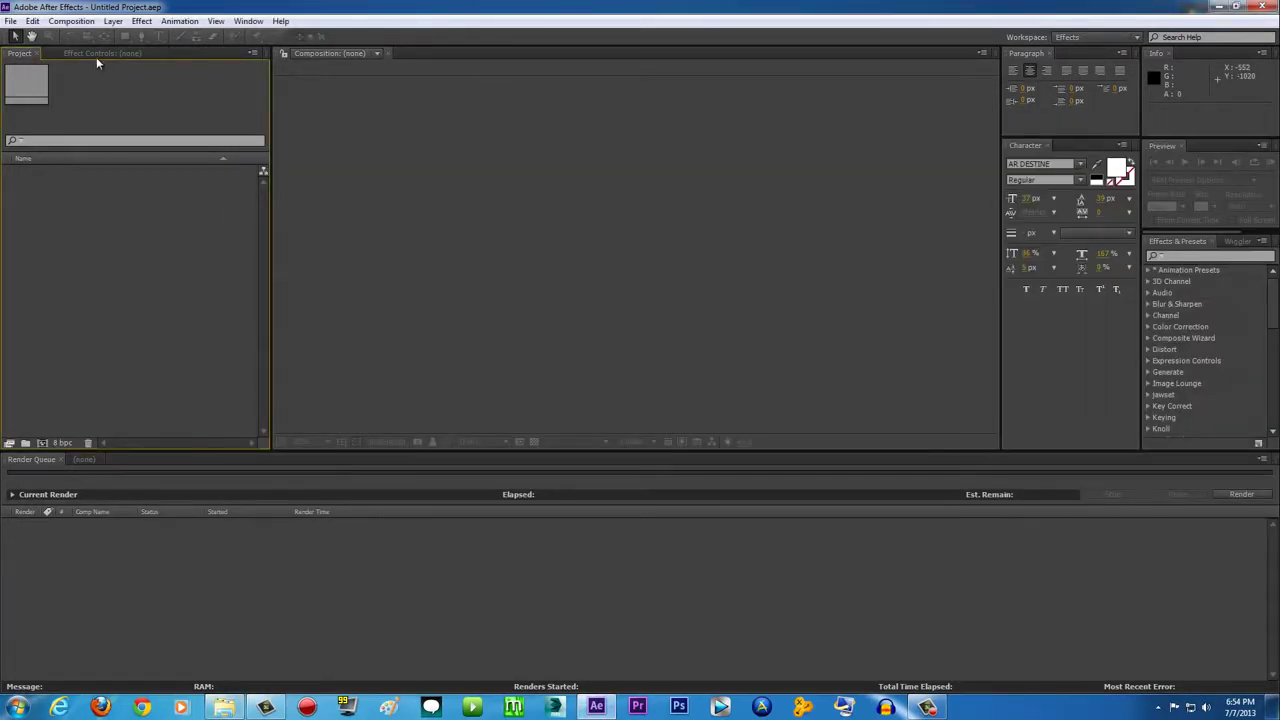
{"action": "left_click", "coordinate": [224, 707]}
{"action": "left_click_drag", "start_coordinate": [794, 228], "coordinate": [68, 283]}
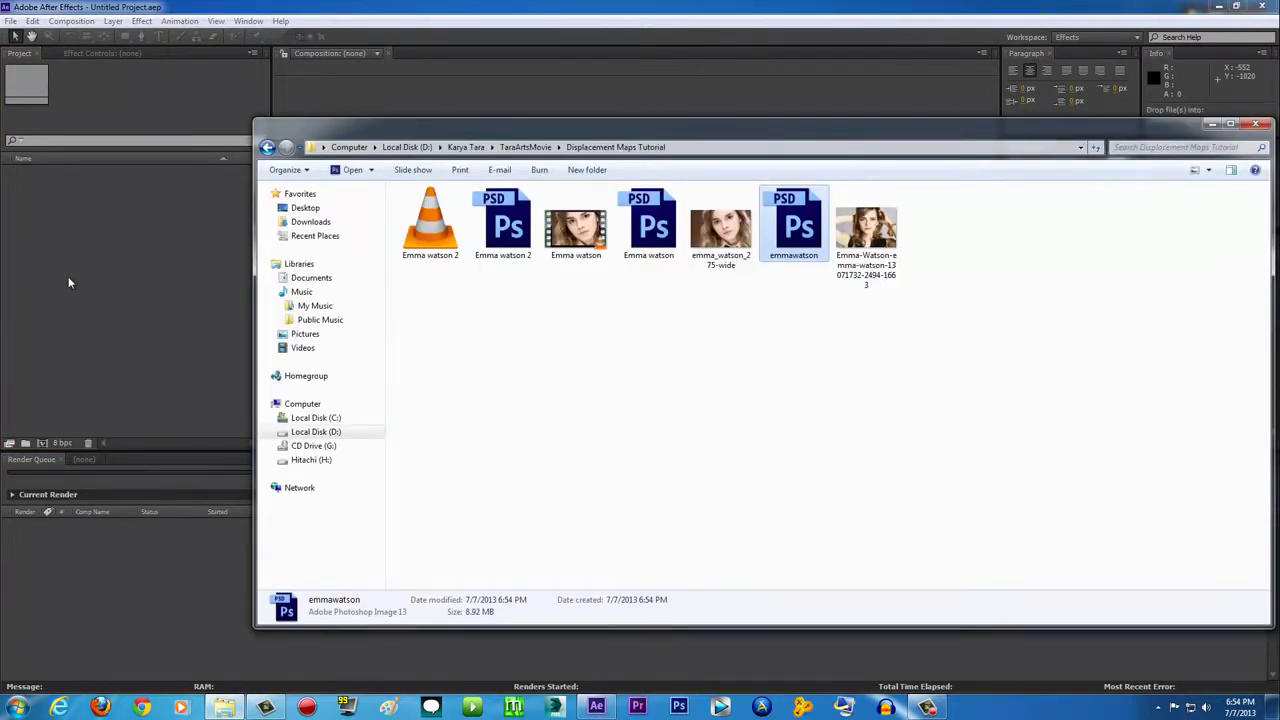
{"action": "left_click", "coordinate": [560, 12]}
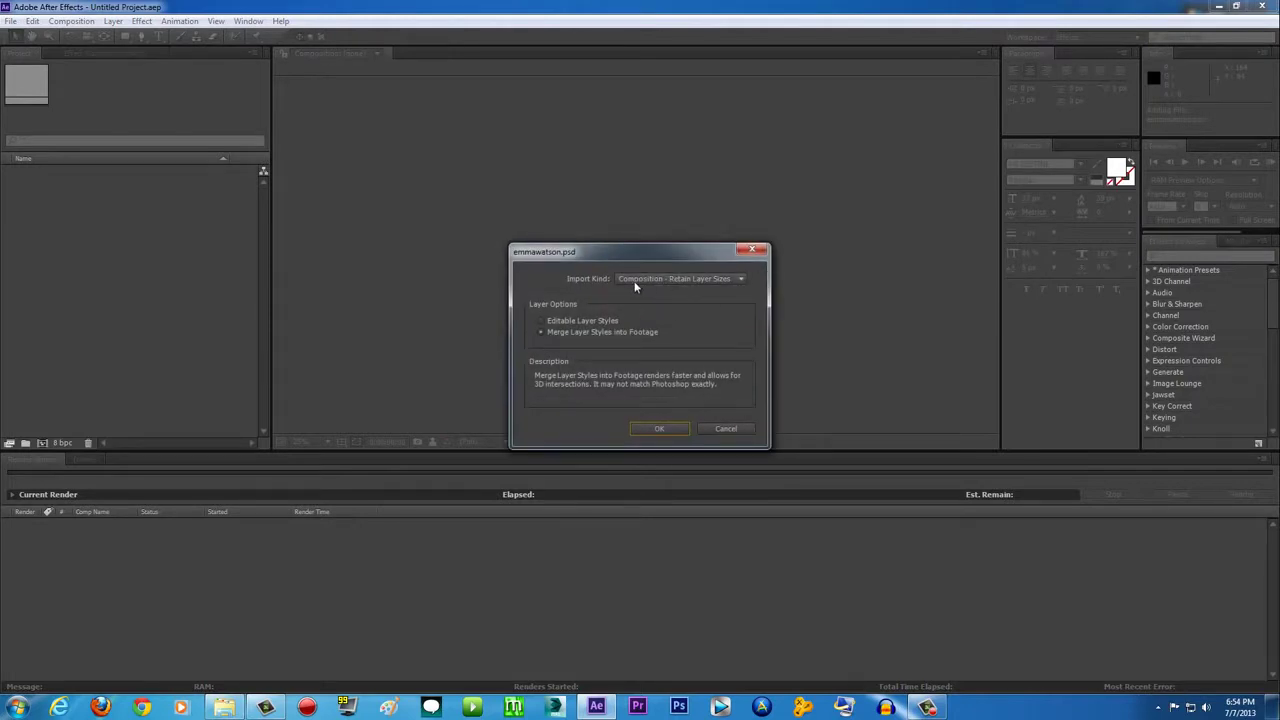
{"action": "left_click", "coordinate": [690, 278]}
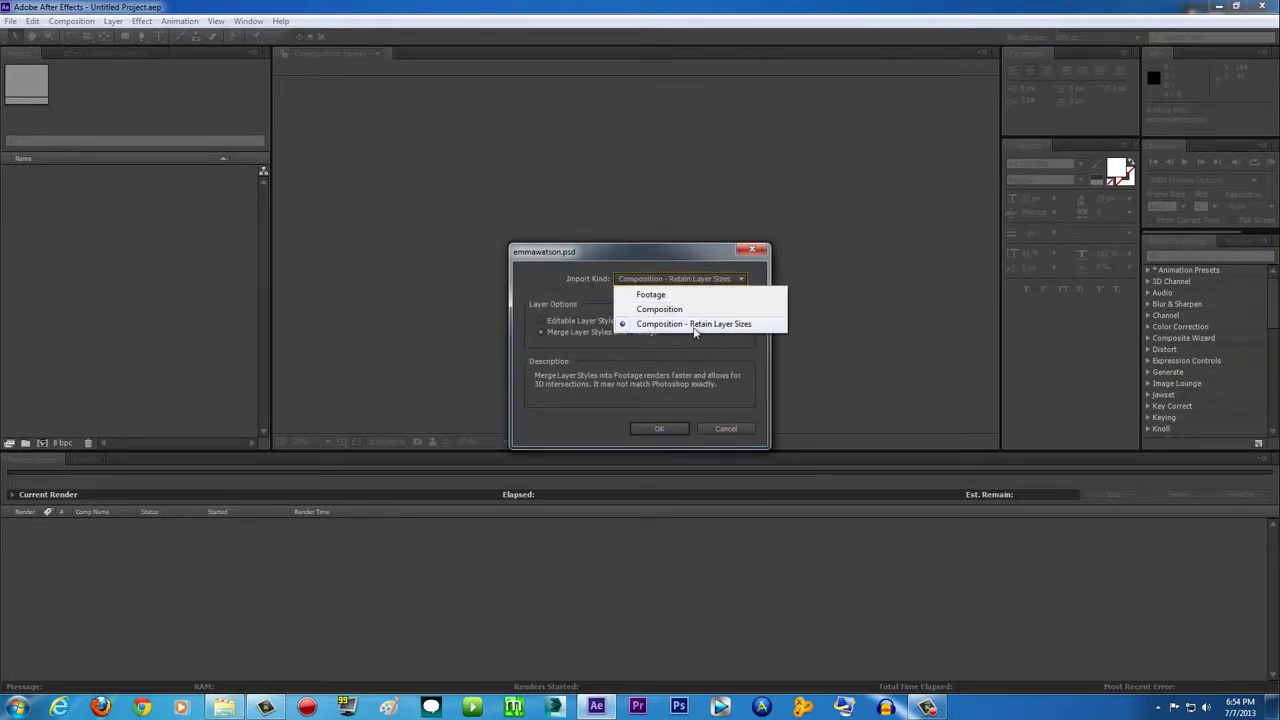
{"action": "left_click", "coordinate": [755, 331]}
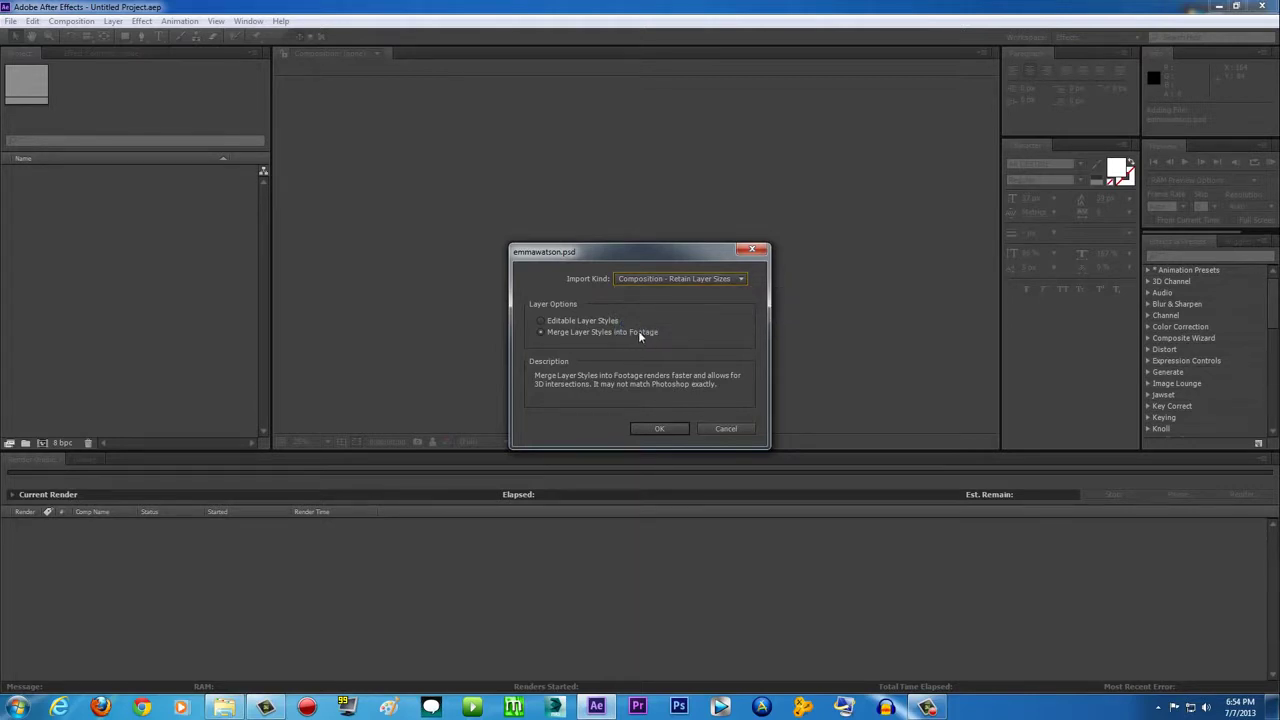
{"action": "left_click", "coordinate": [656, 428]}
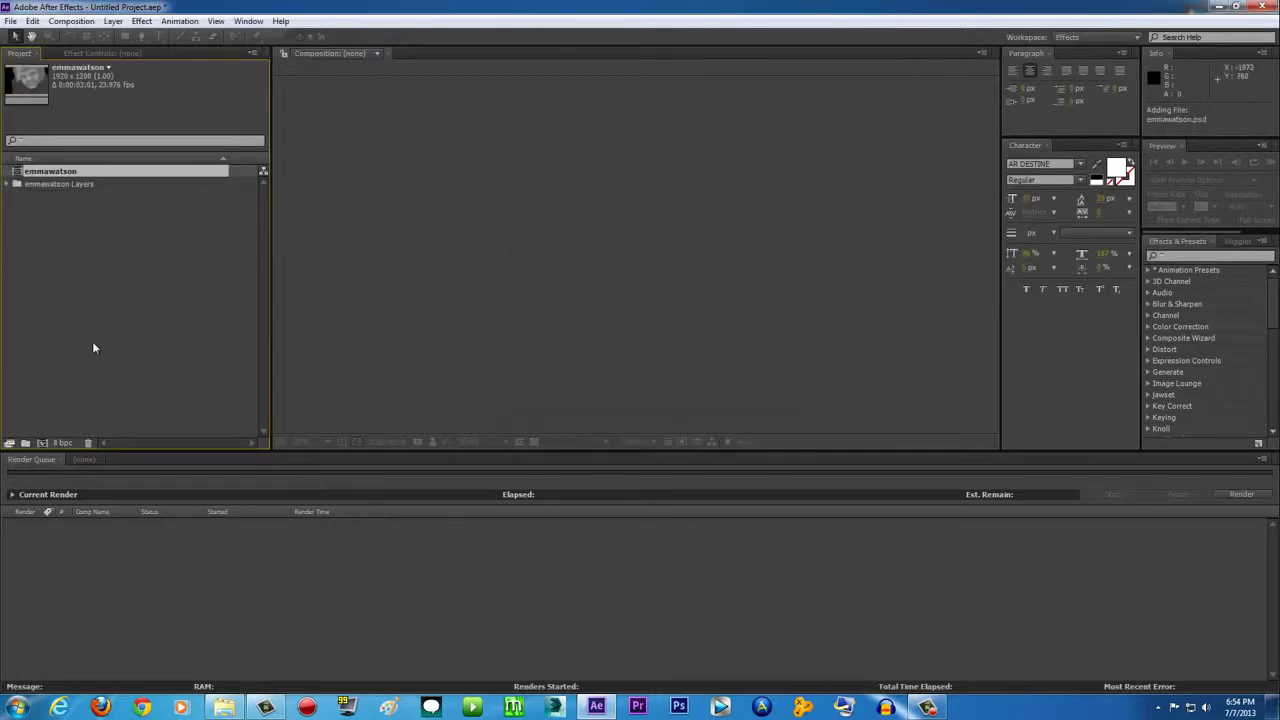
{"action": "left_click", "coordinate": [10, 21]}
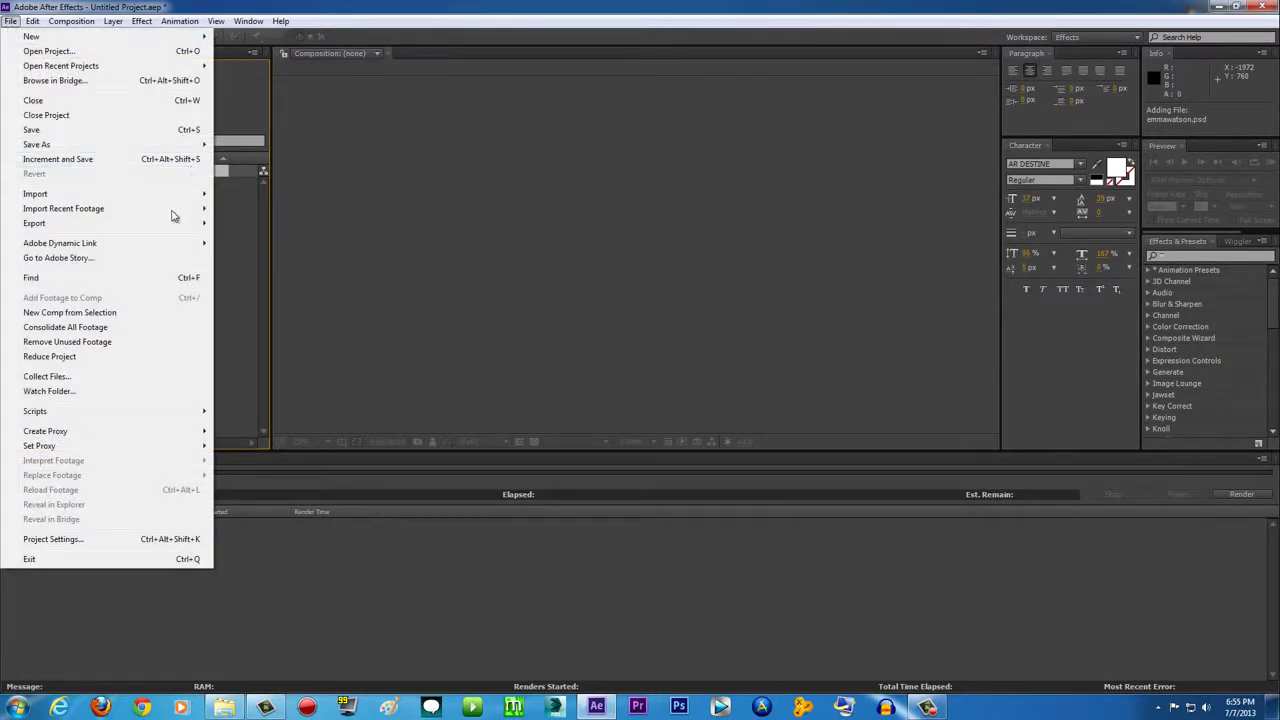
{"action": "mouse_move", "coordinate": [160, 194]}
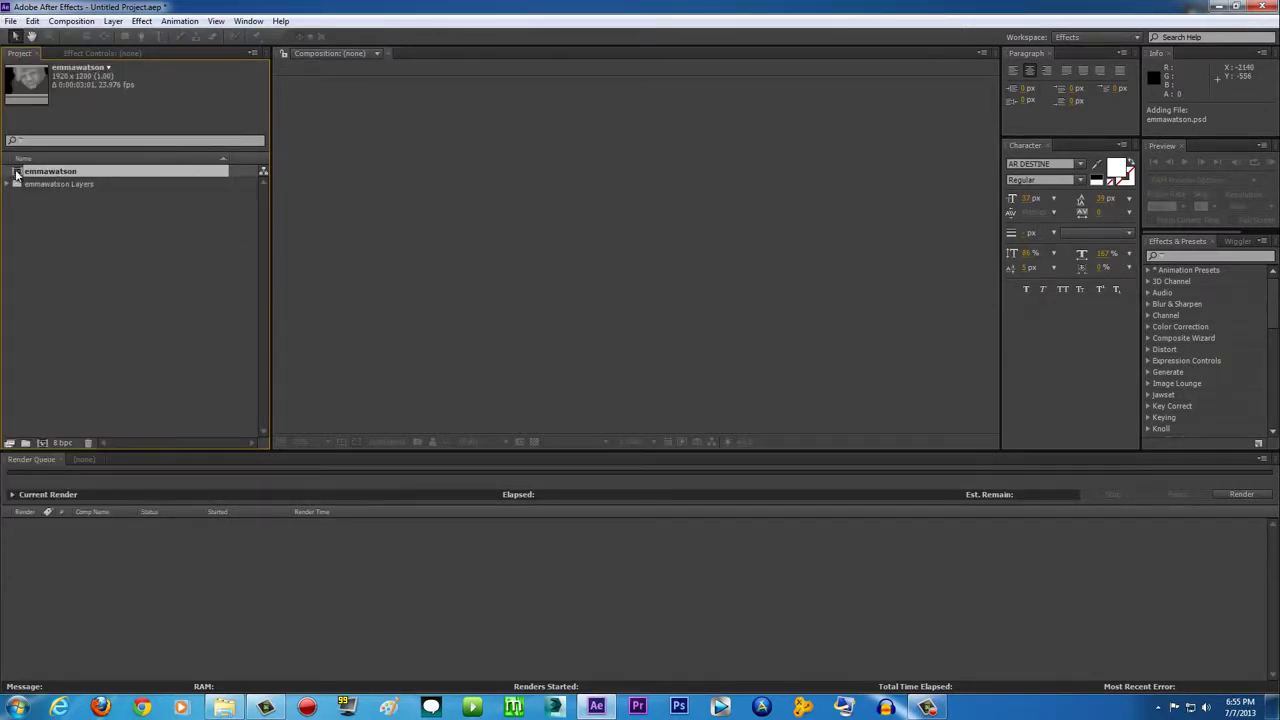
- Create a new composition from the emmawatson composition, then open the nested emmawatson composition and fit it to the viewer up to 100%
{"action": "left_click_drag", "start_coordinate": [16, 174], "coordinate": [436, 346]}
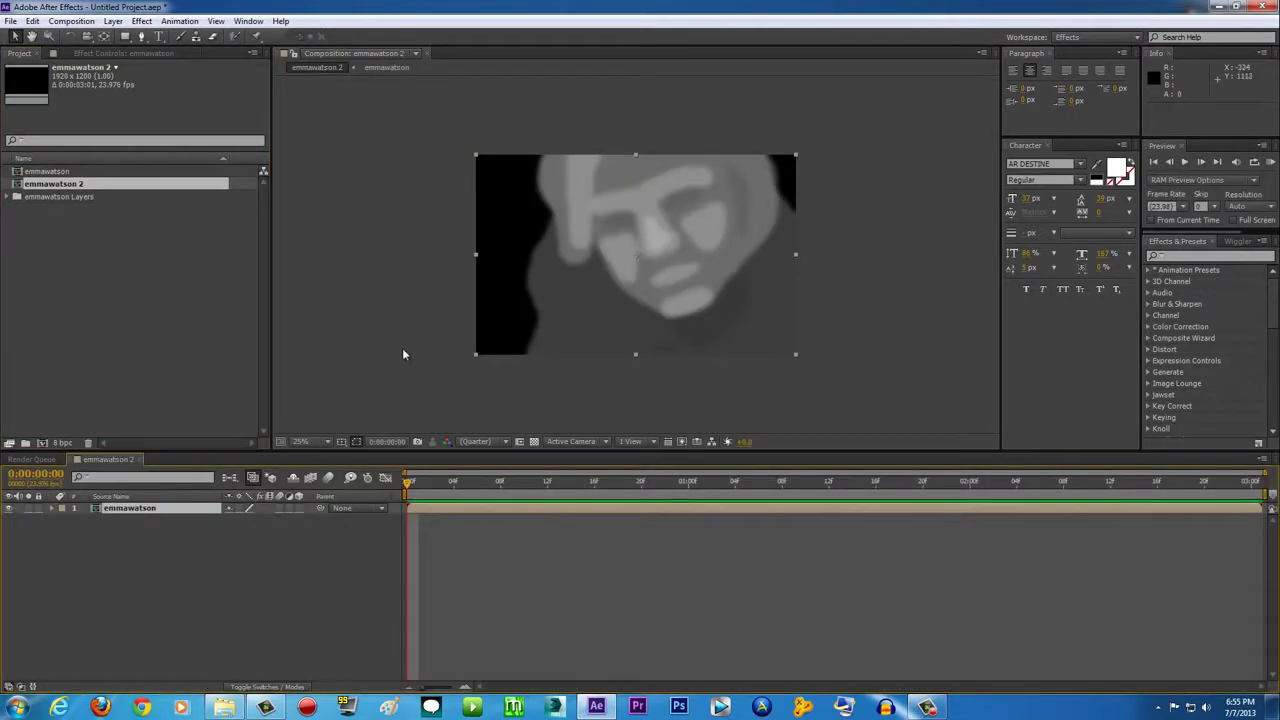
{"action": "double_click", "coordinate": [467, 508]}
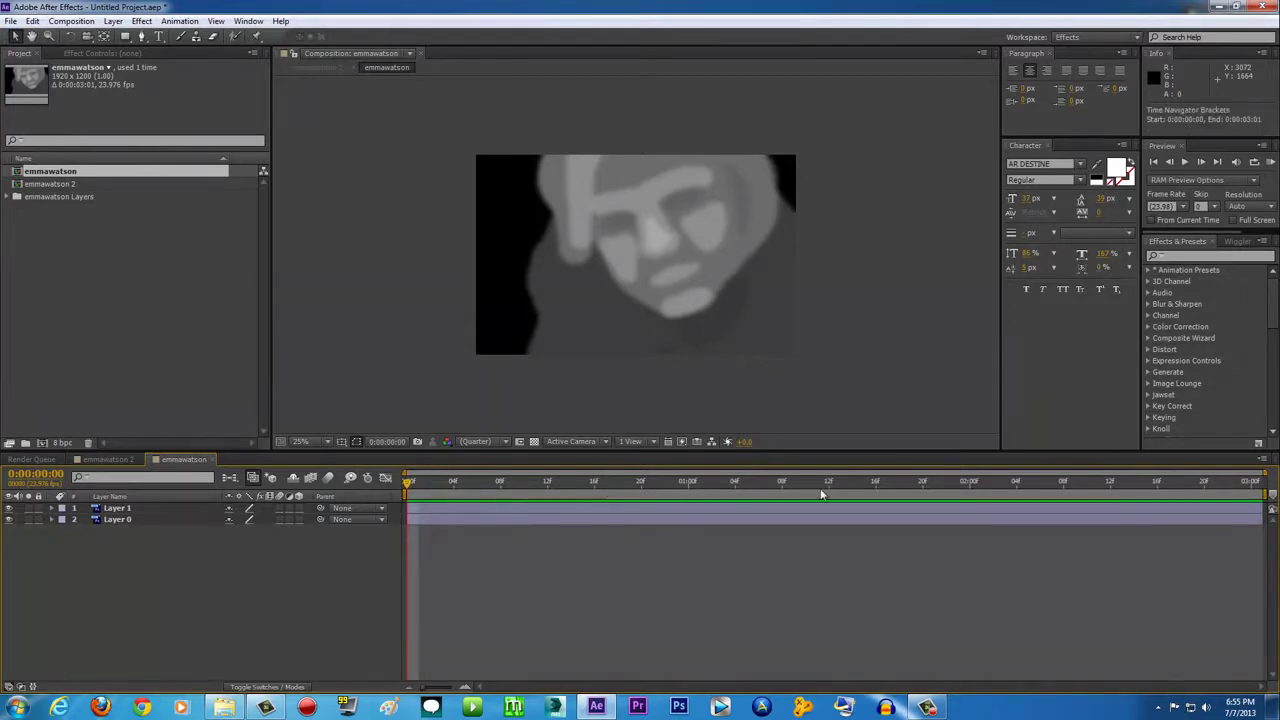
{"action": "key", "text": "space"}
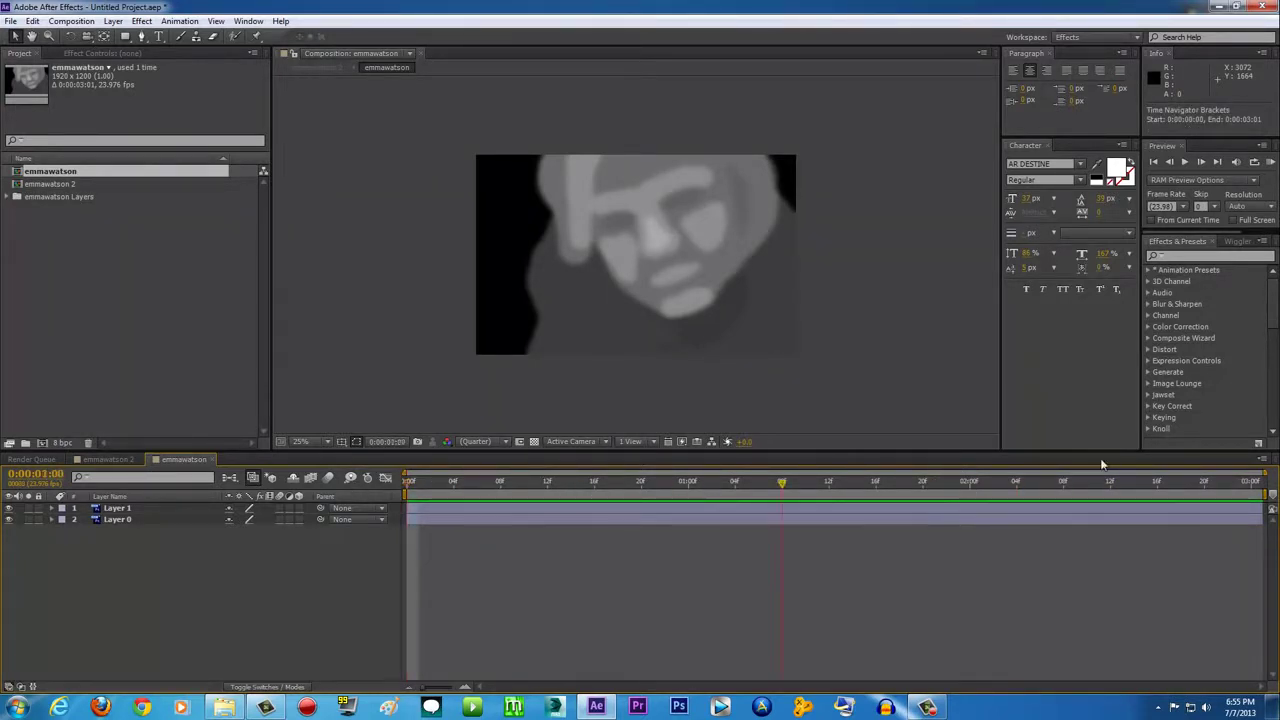
{"action": "key", "text": "space"}
{"action": "left_click", "coordinate": [325, 441]}
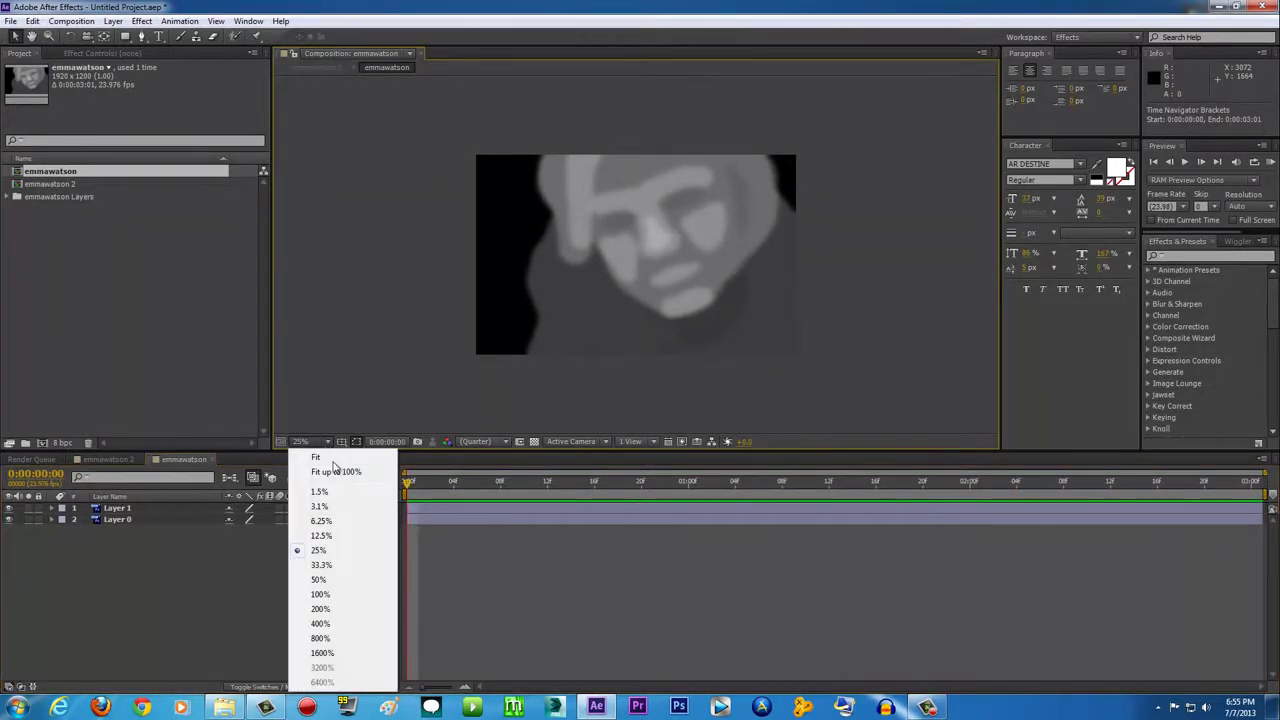
{"action": "left_click", "coordinate": [340, 470]}
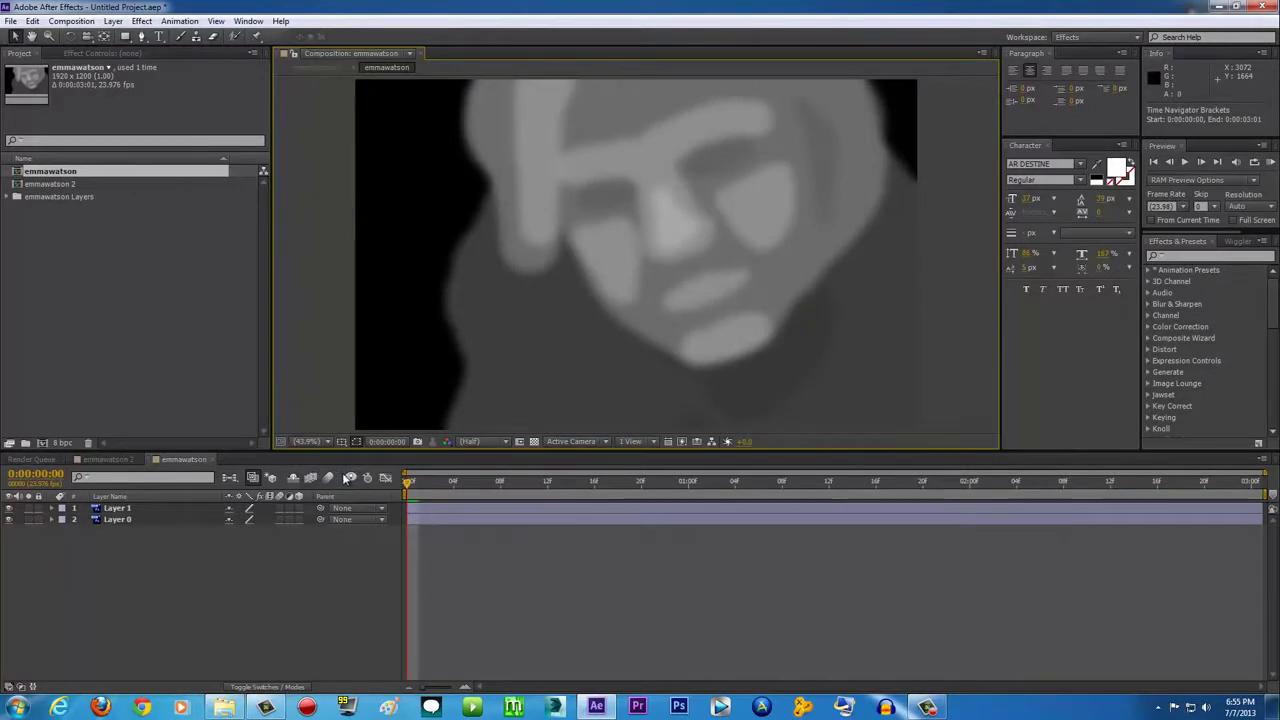
- Hide Layer 1 in the emmawatson composition and rename it as map
{"action": "left_click", "coordinate": [9, 509]}
{"action": "left_click", "coordinate": [9, 509]}
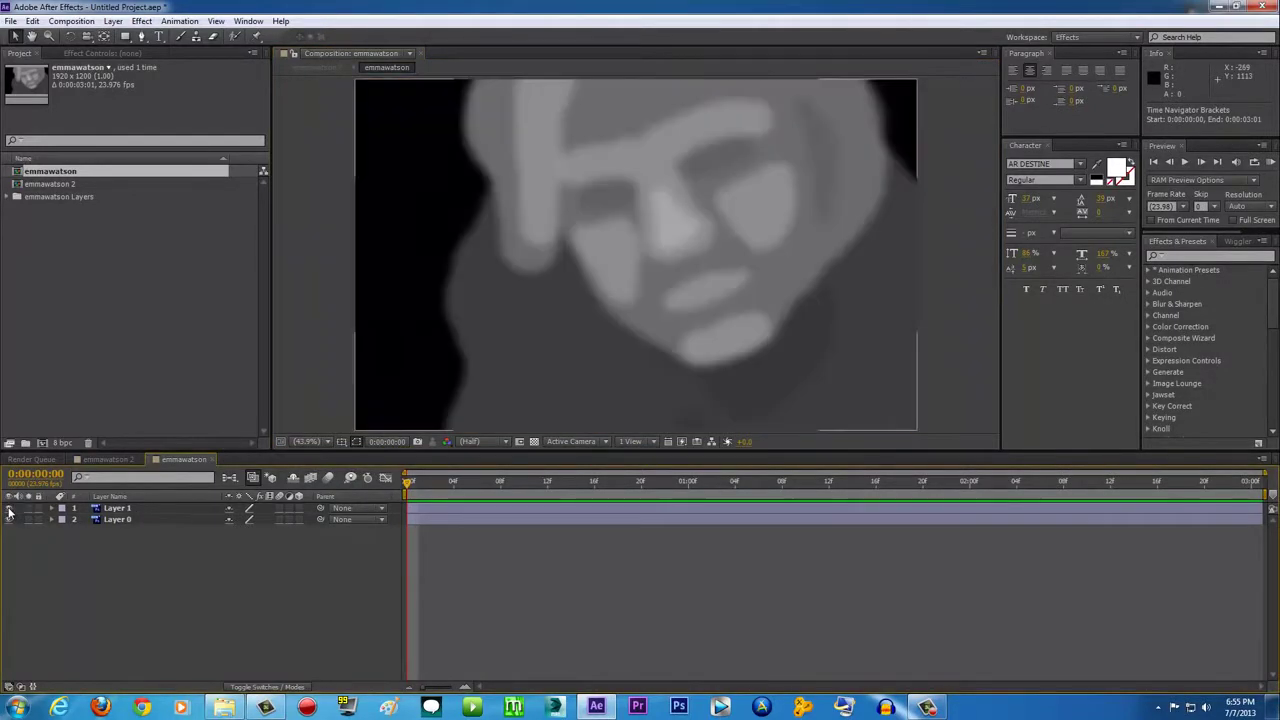
{"action": "left_click", "coordinate": [9, 509]}
{"action": "right_click", "coordinate": [116, 510]}
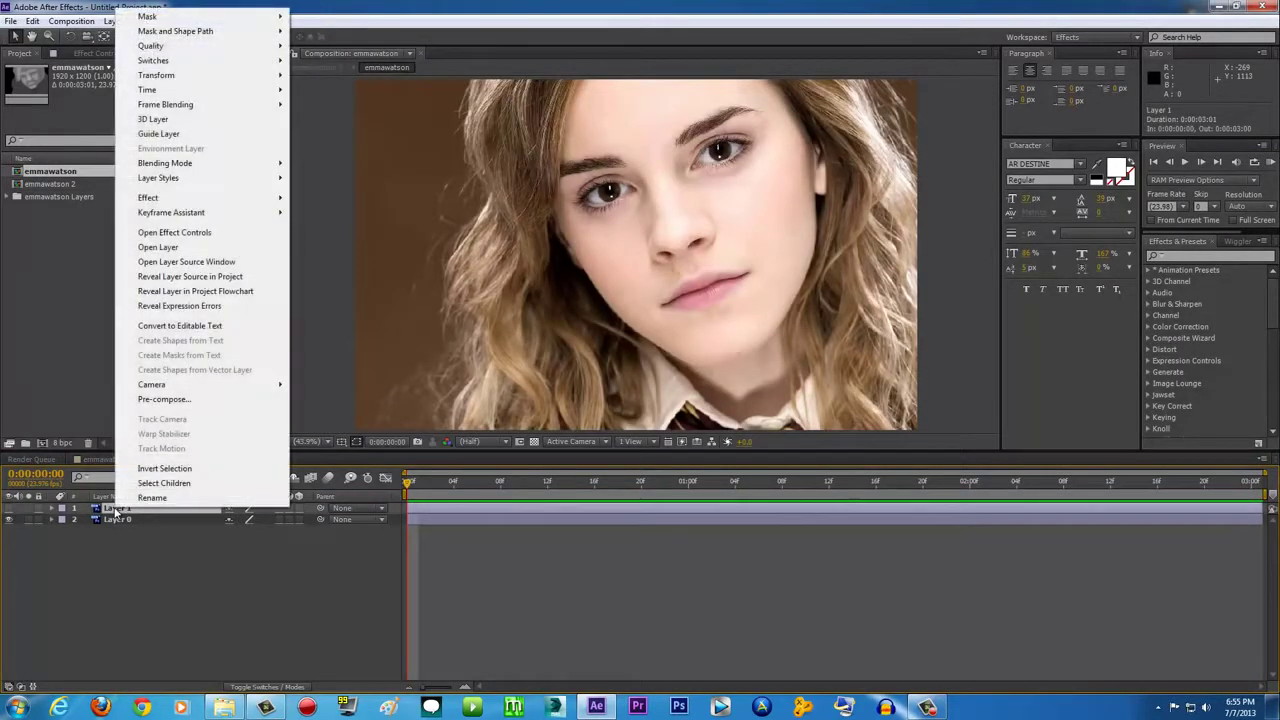
{"action": "left_click", "coordinate": [172, 501]}
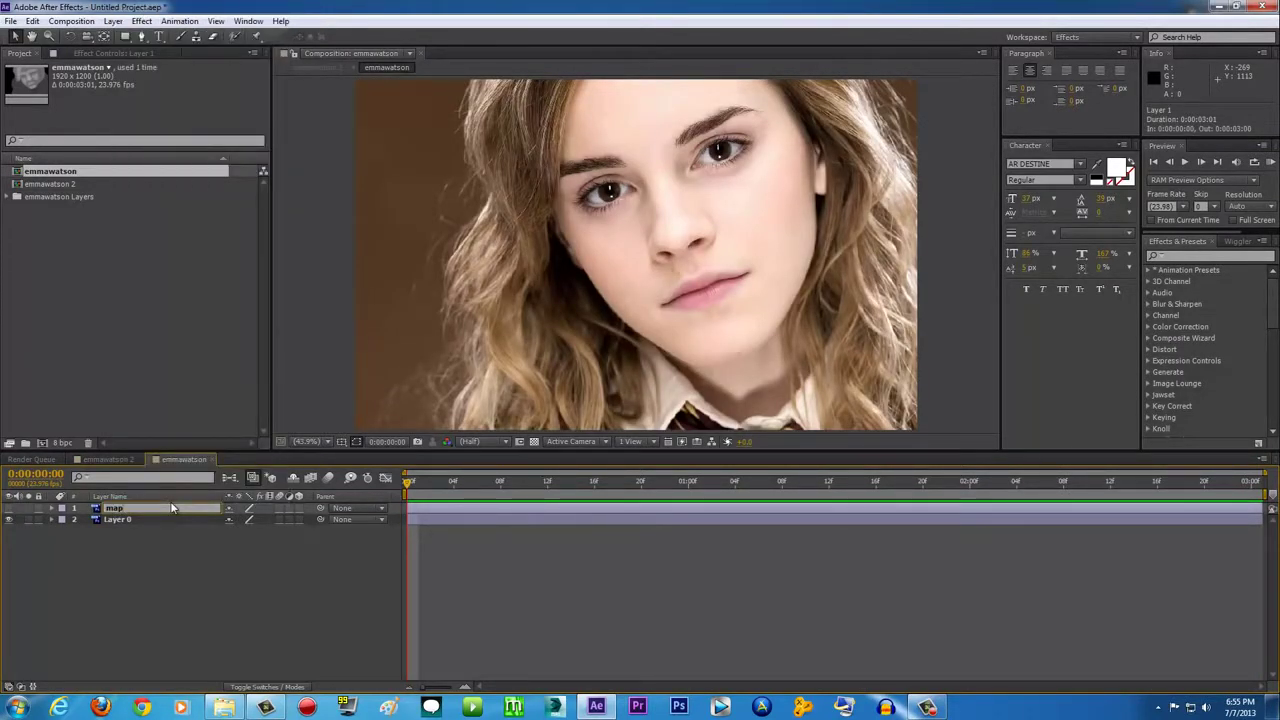
- Rename Layer 0 as EMMA and select that layer
{"action": "right_click", "coordinate": [122, 519]}
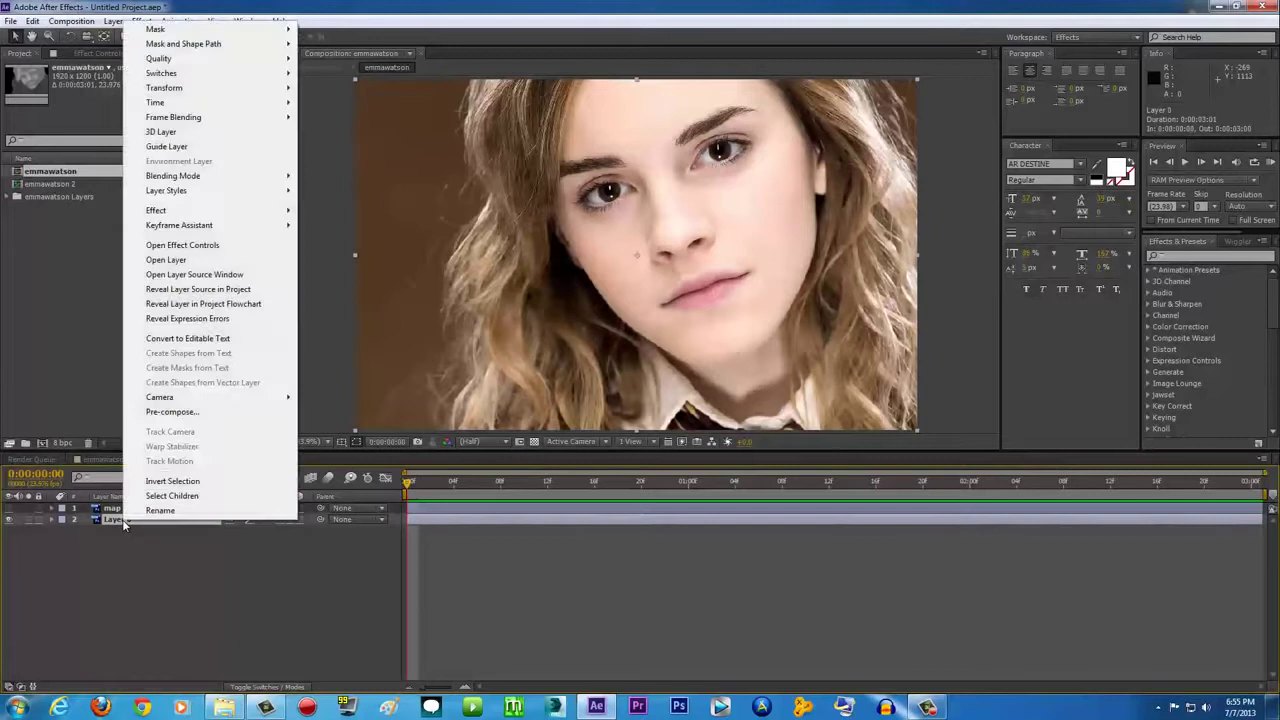
{"action": "left_click", "coordinate": [176, 516]}
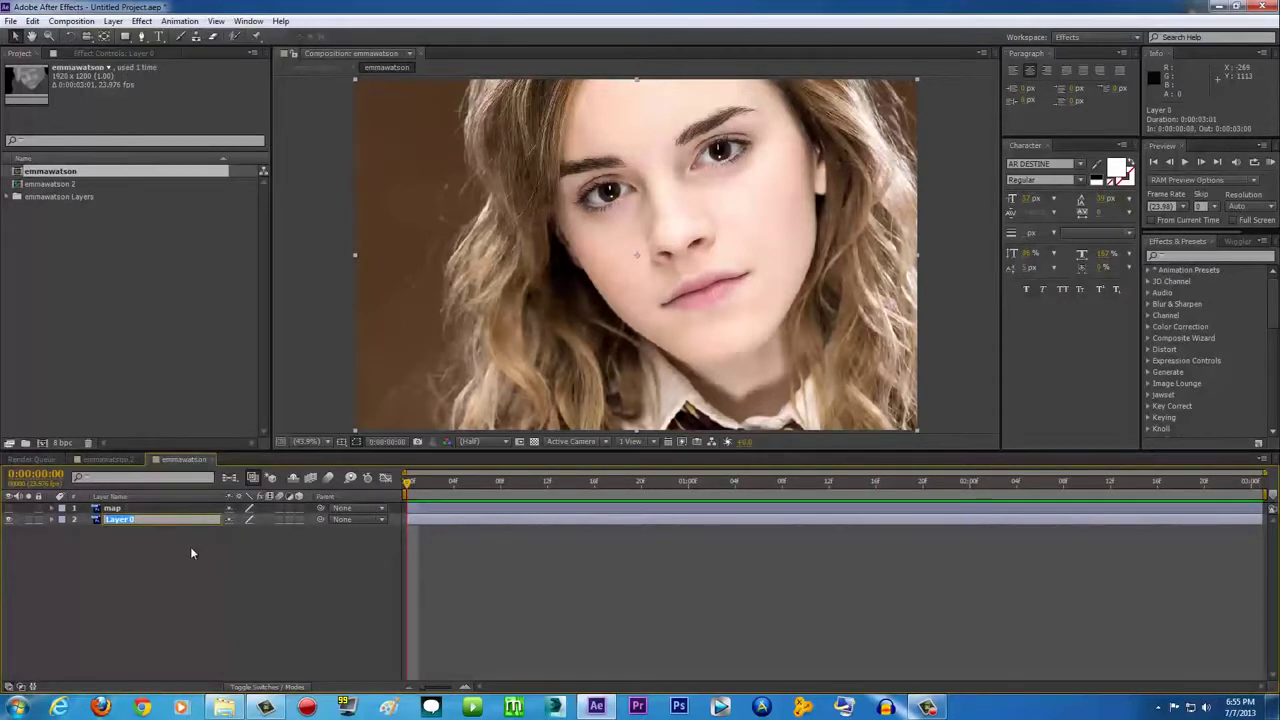
{"action": "type", "text": "EMMA"}
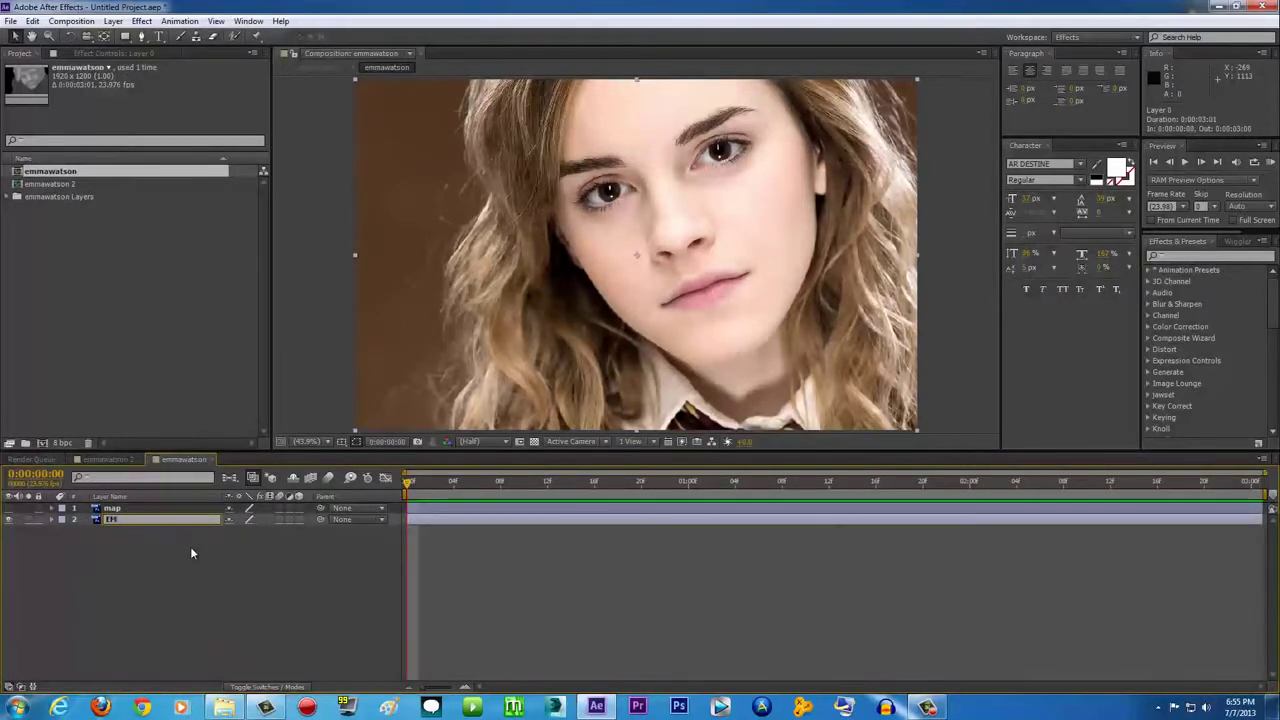
{"action": "left_click", "coordinate": [240, 551]}
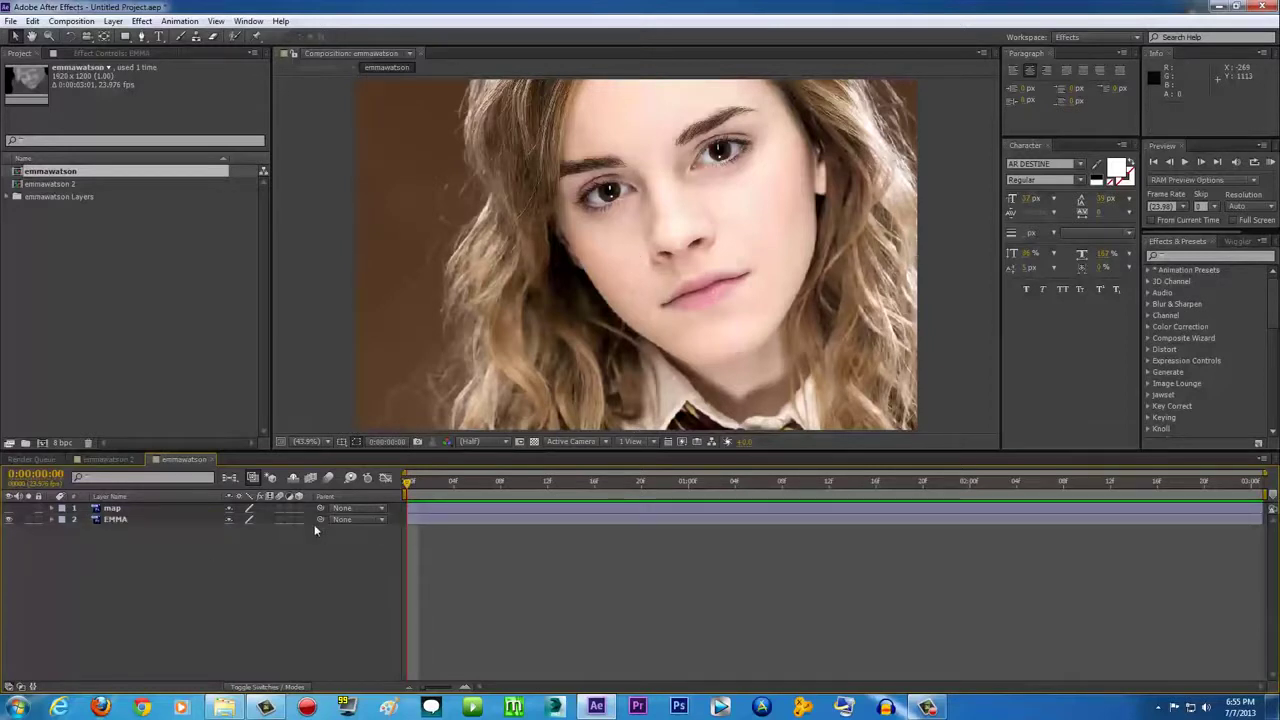
{"action": "left_click", "coordinate": [132, 520]}
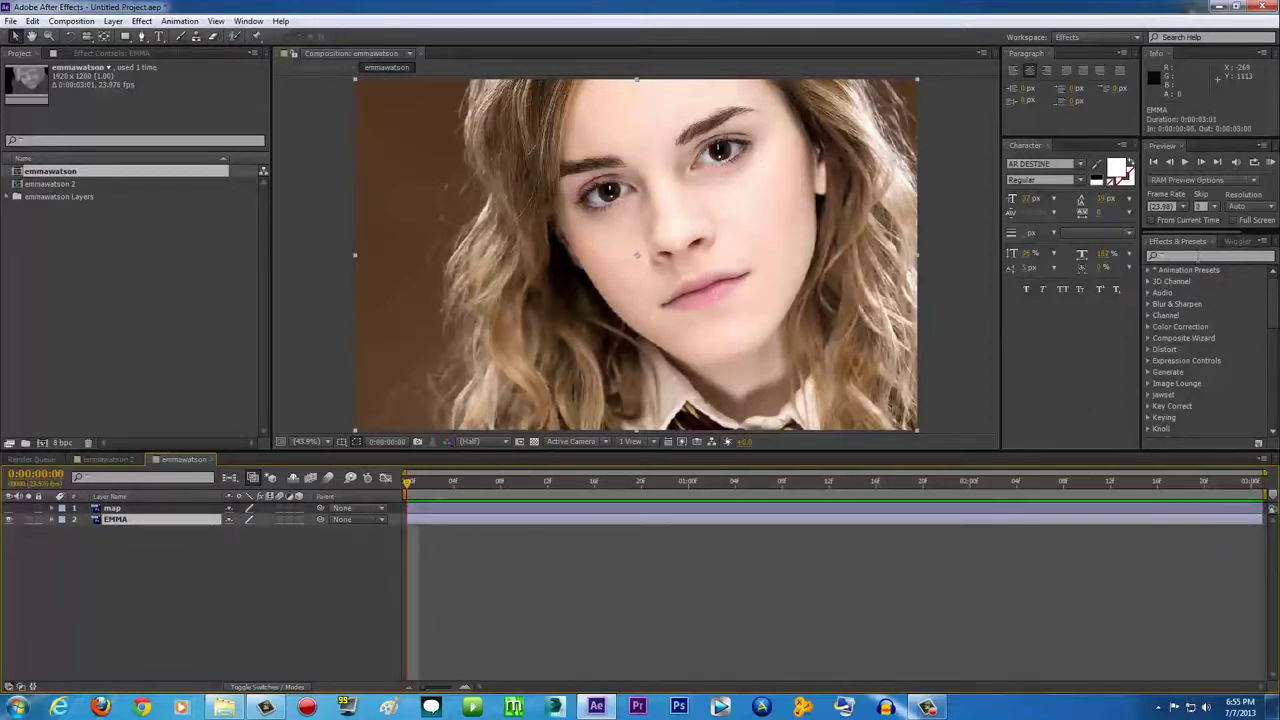
- Apply the Displacement Map effect to the EMMA layer and set its displacement map layer to map
{"action": "left_click", "coordinate": [1190, 255]}
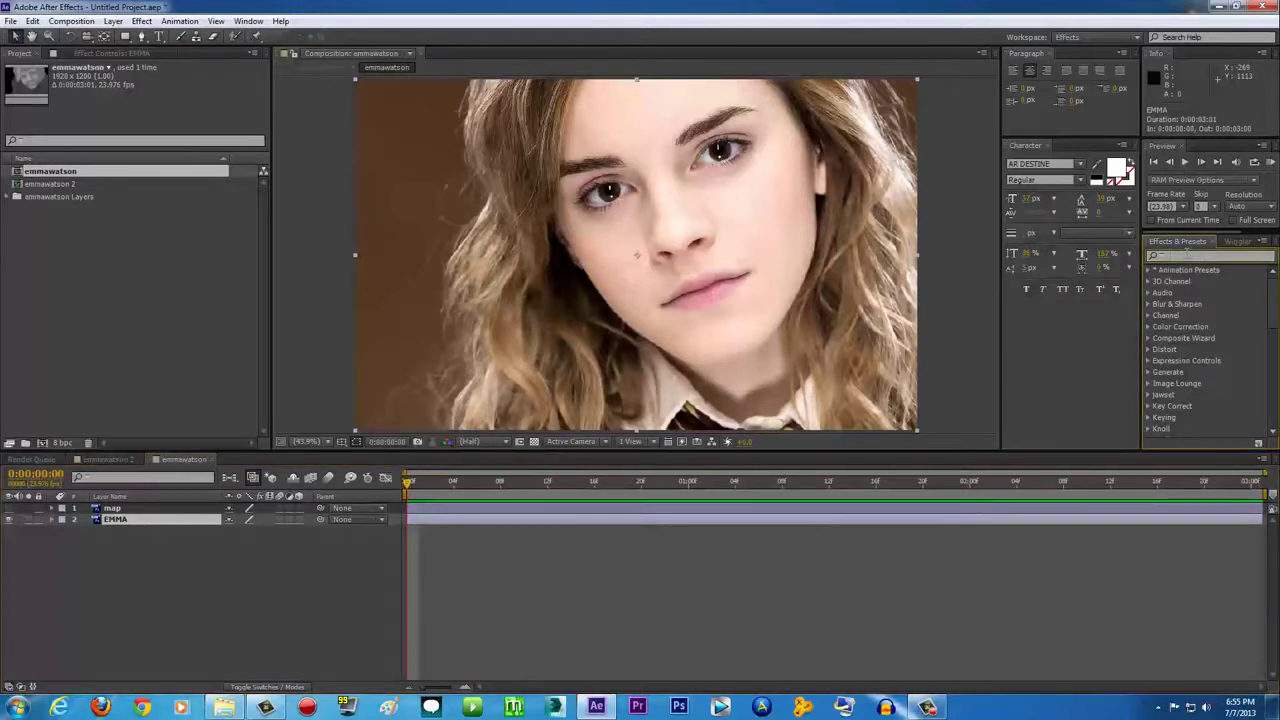
{"action": "type", "text": "displa"}
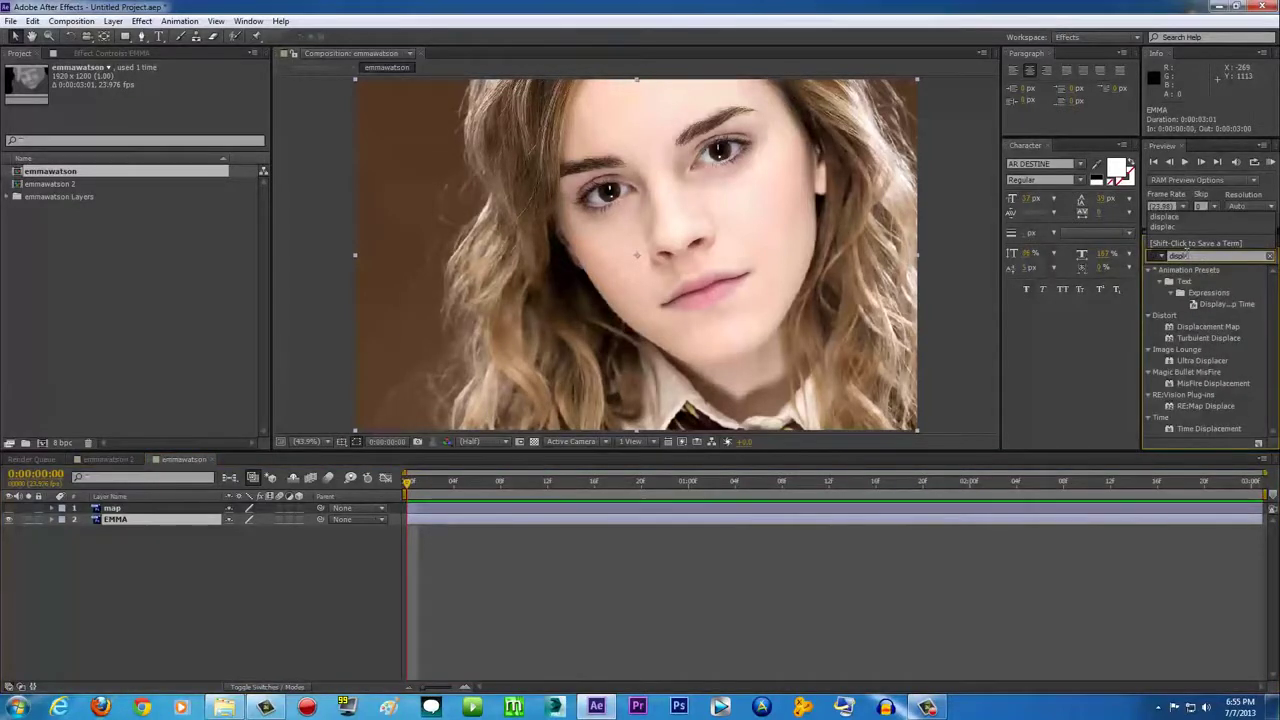
{"action": "type", "text": "cement"}
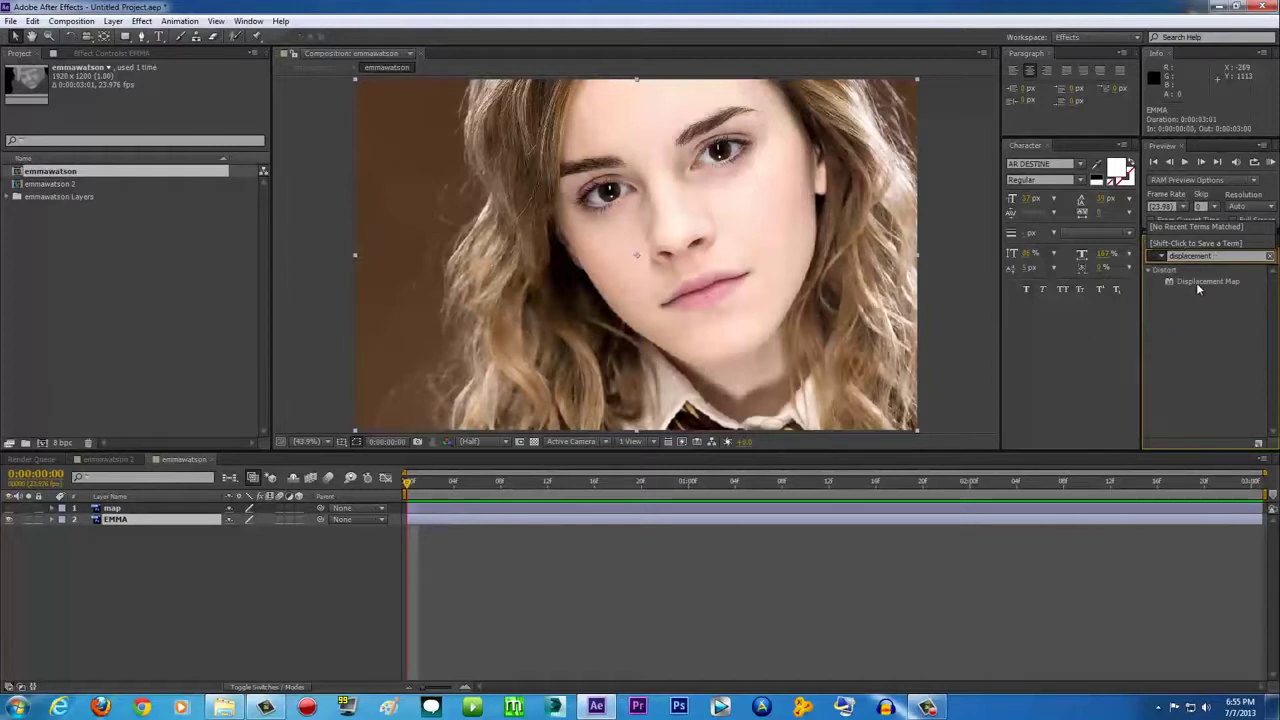
{"action": "left_click", "coordinate": [1197, 282]}
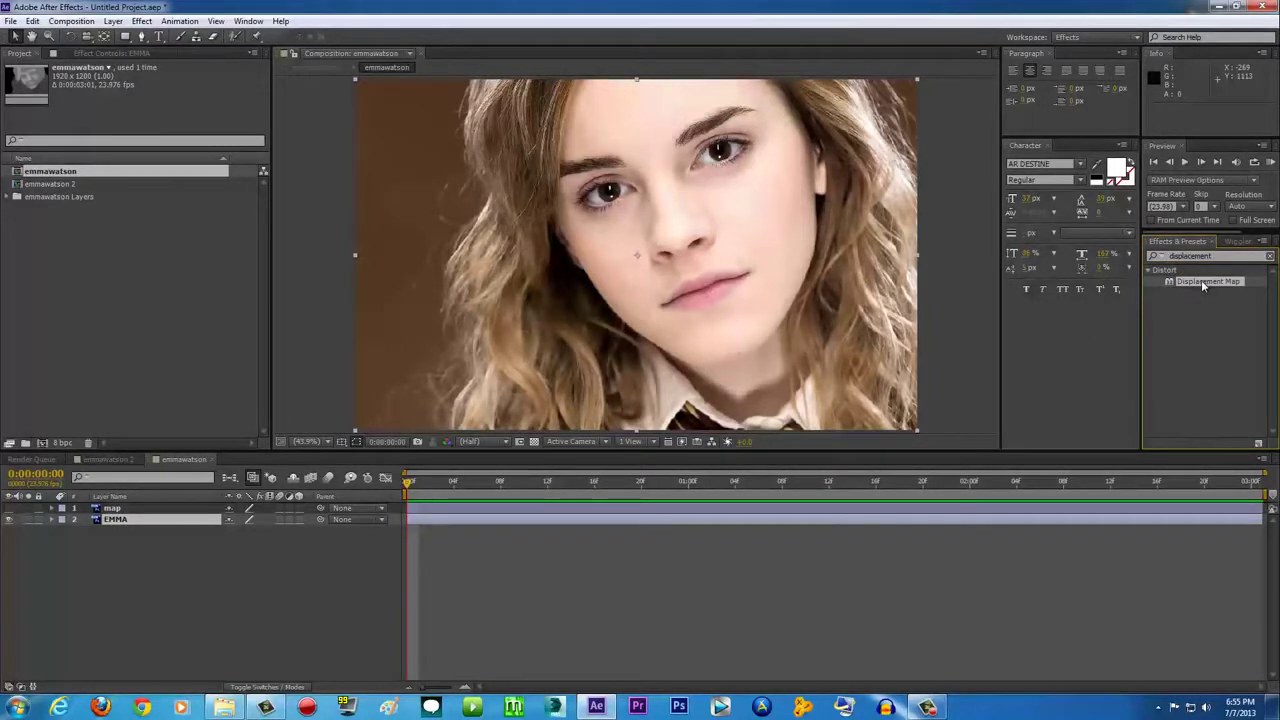
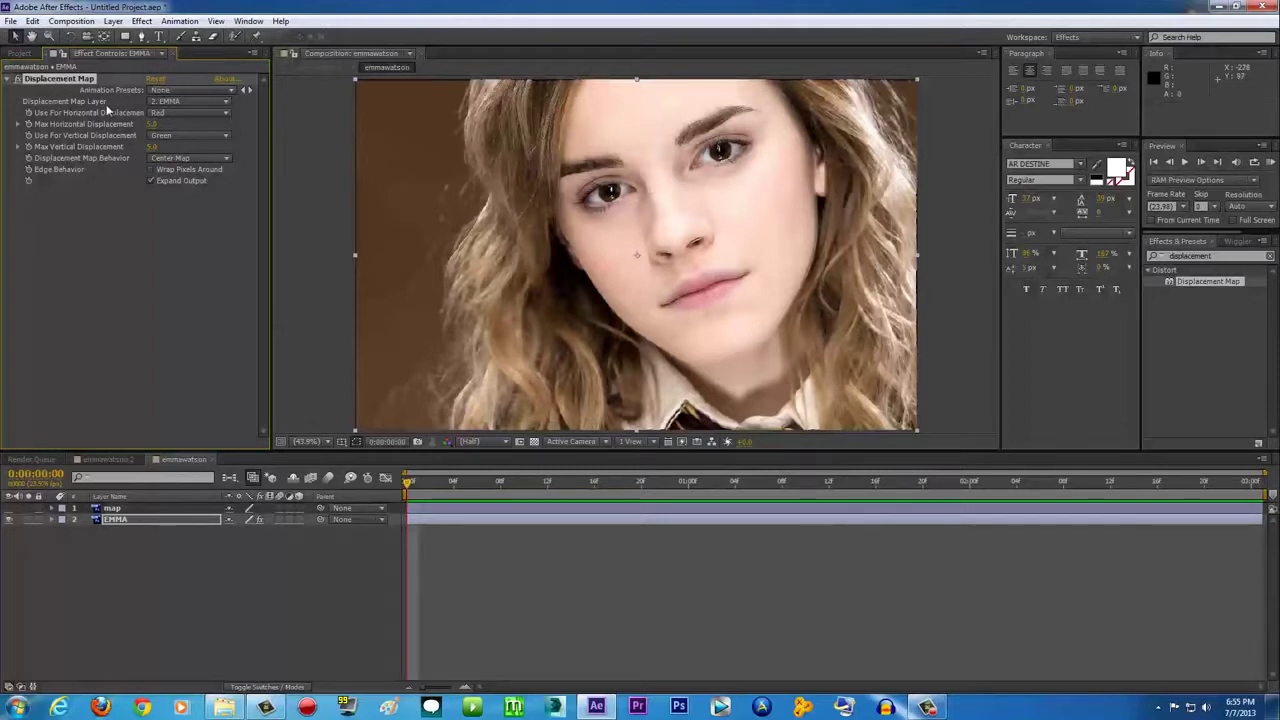
{"action": "left_click", "coordinate": [219, 104]}
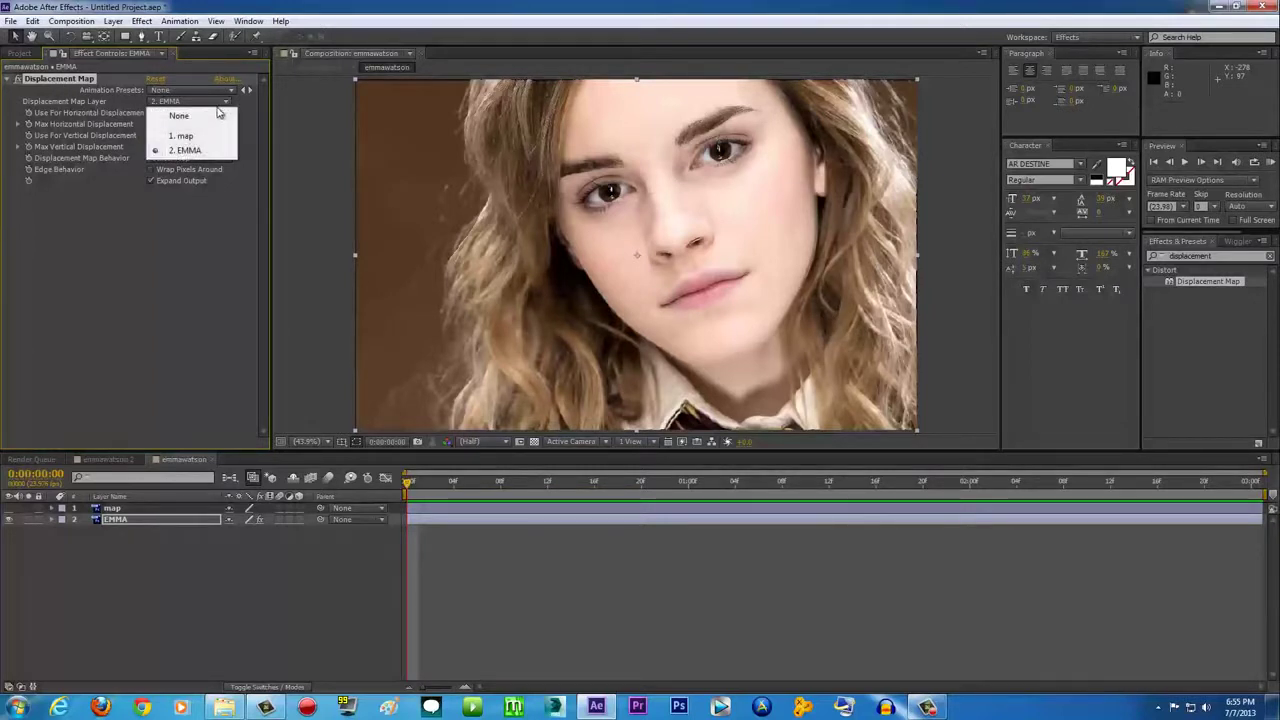
{"action": "left_click", "coordinate": [184, 136]}
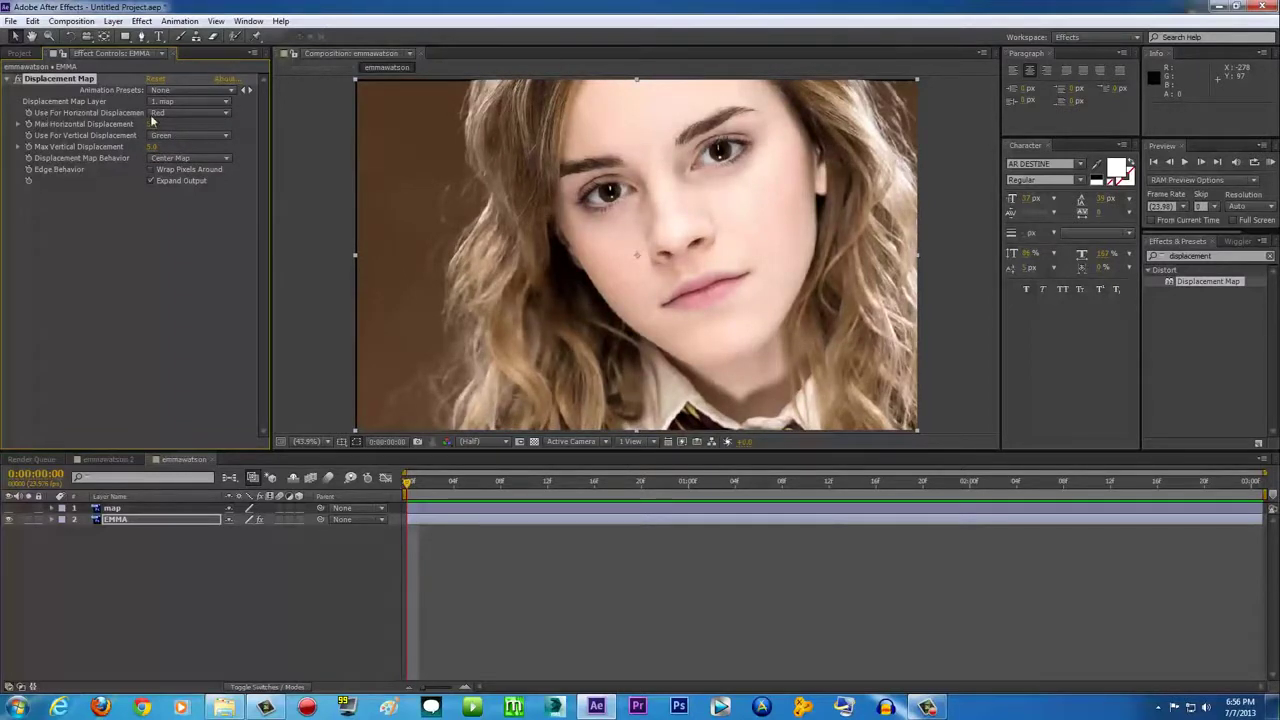
- Use Luminance for both the horizontal and the vertical displacement of the Displacement Map effect
{"action": "left_click", "coordinate": [212, 116]}
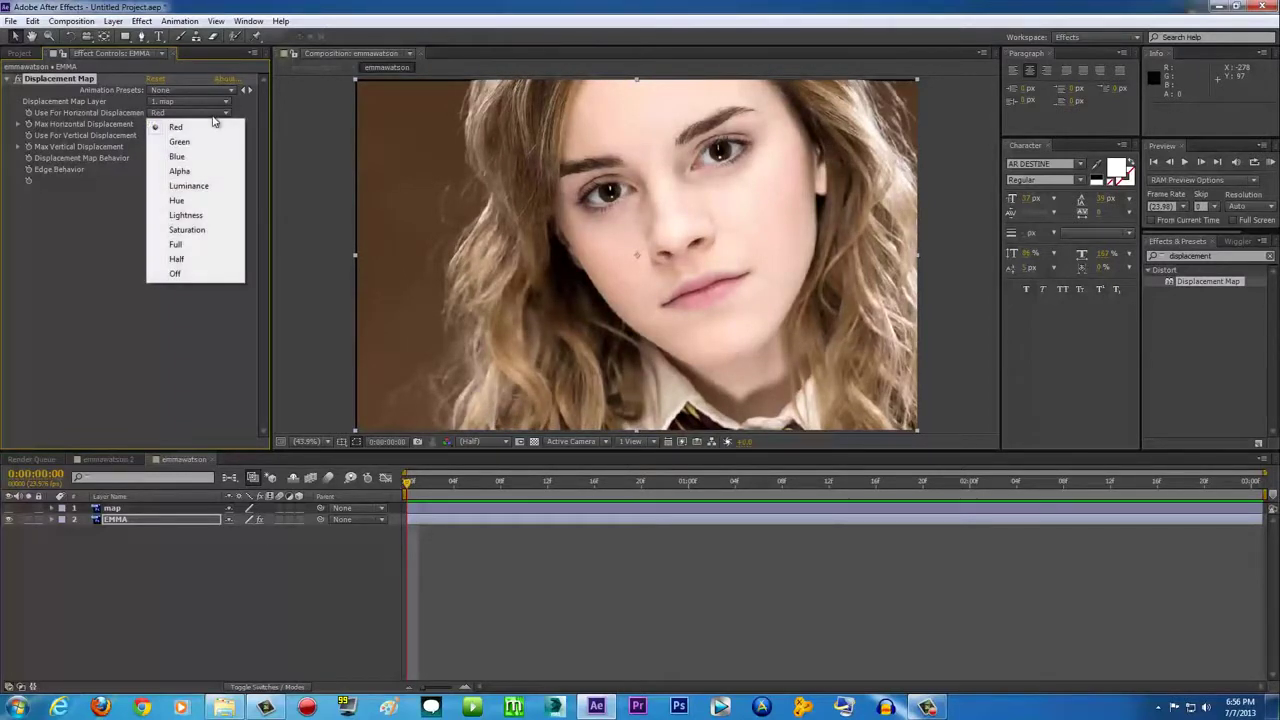
{"action": "left_click", "coordinate": [206, 188]}
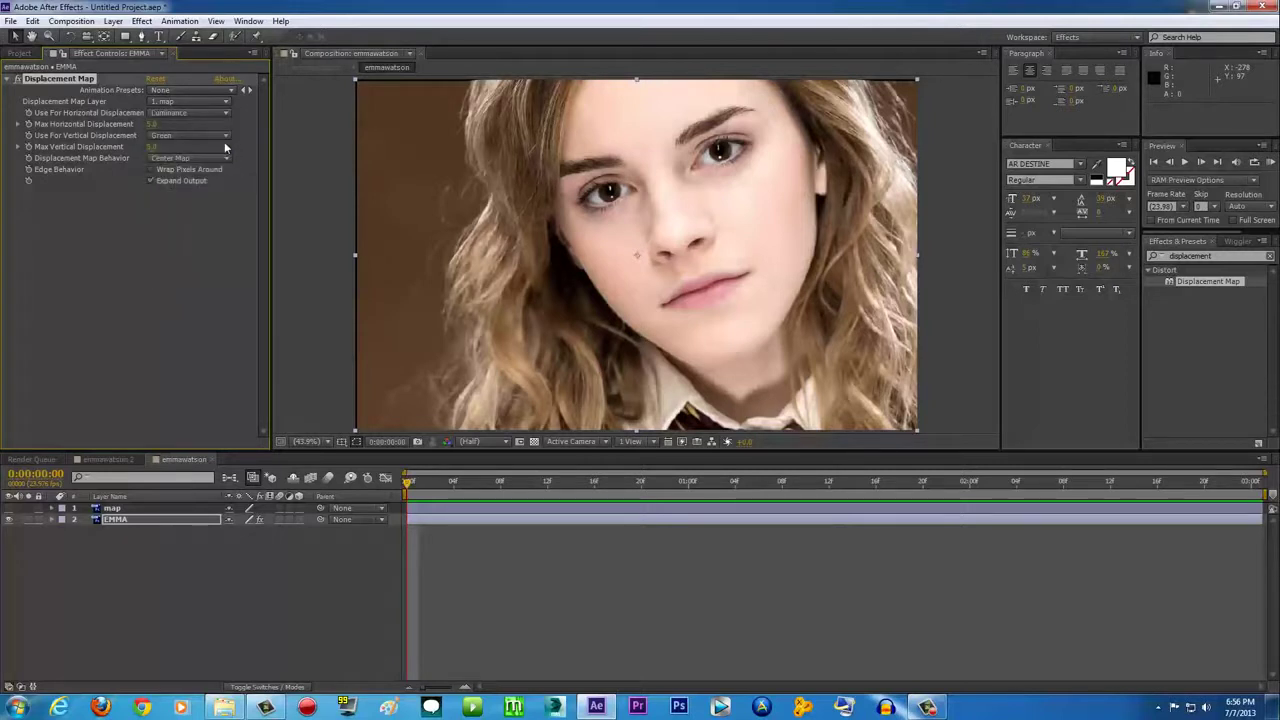
{"action": "left_click", "coordinate": [219, 136]}
{"action": "left_click", "coordinate": [209, 209]}
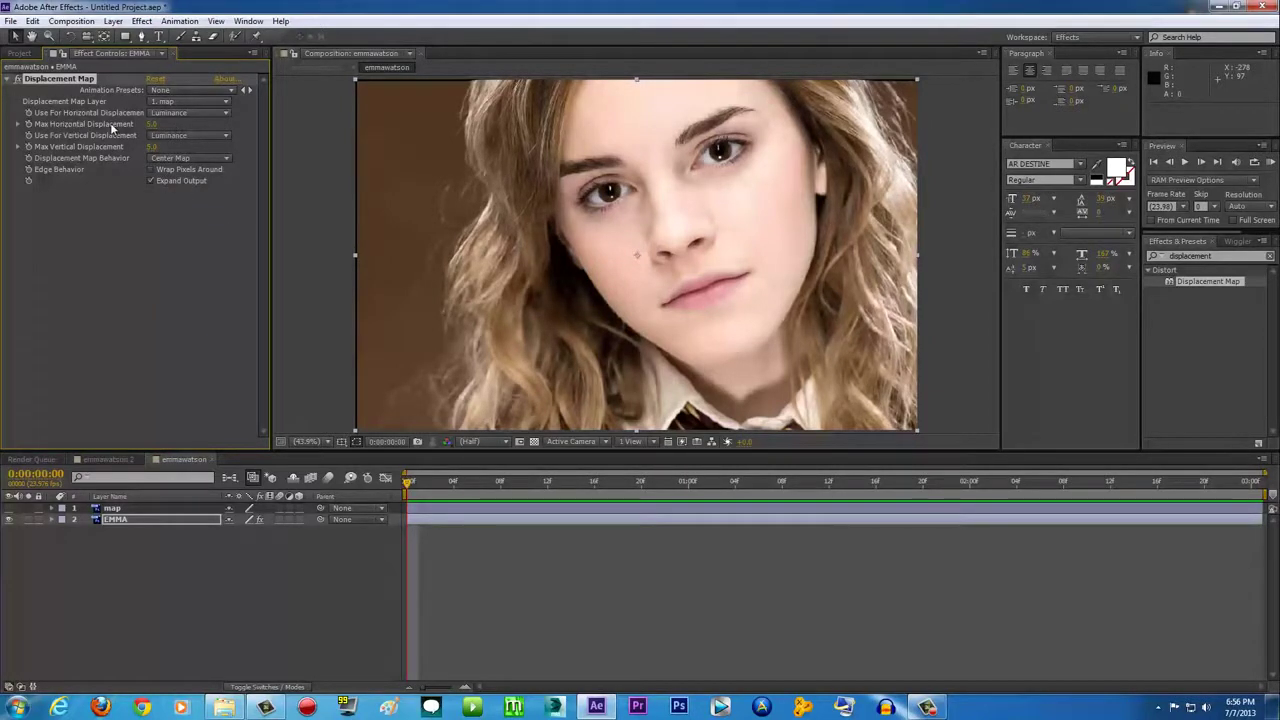
- Try out the maximum displacement values, then keyframe Max Horizontal and Max Vertical Displacement at the first frame and reveal EMMA's keyframes in the timeline
{"action": "left_click_drag", "start_coordinate": [155, 123], "coordinate": [133, 147]}
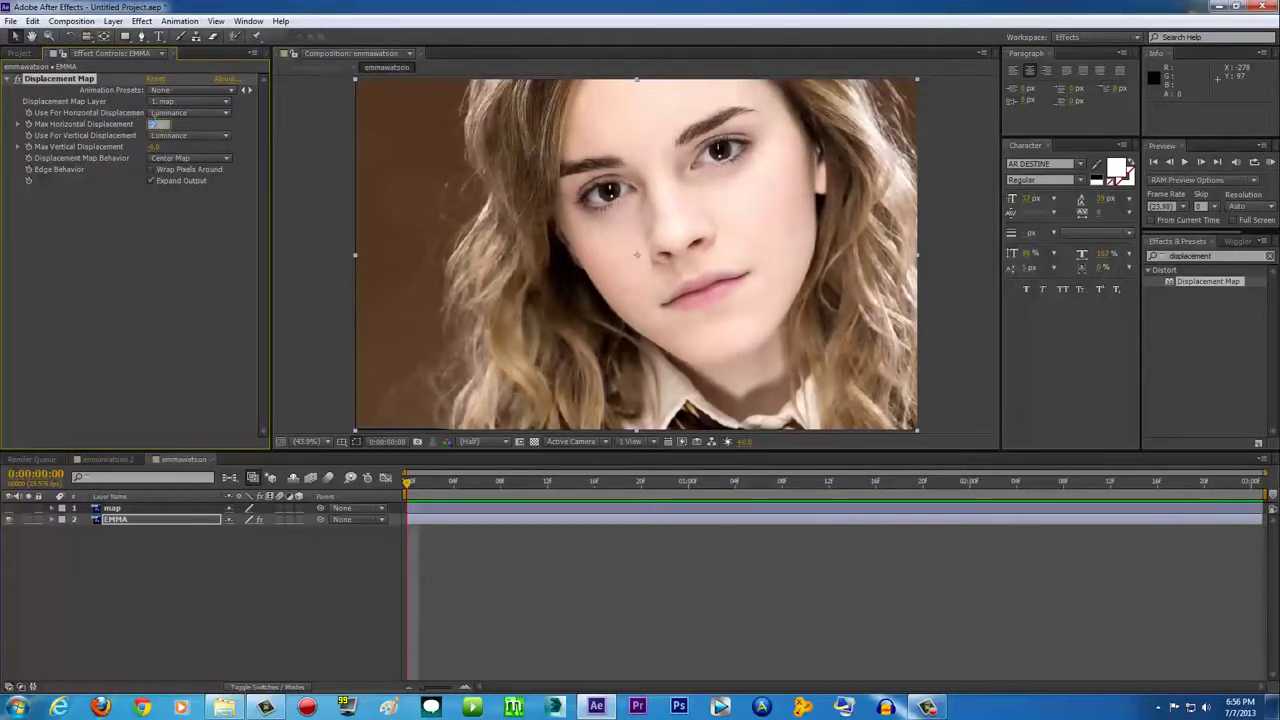
{"action": "left_click", "coordinate": [189, 289]}
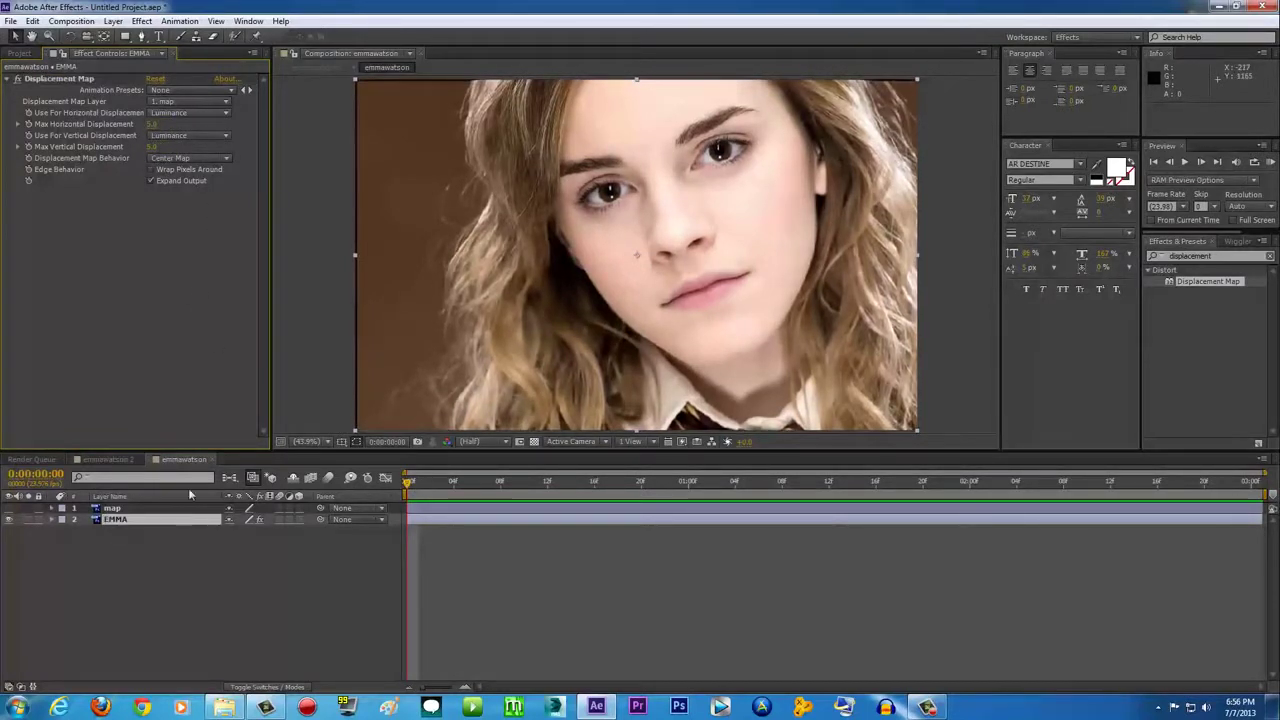
{"action": "key", "text": "Return"}
{"action": "key", "text": "Return"}
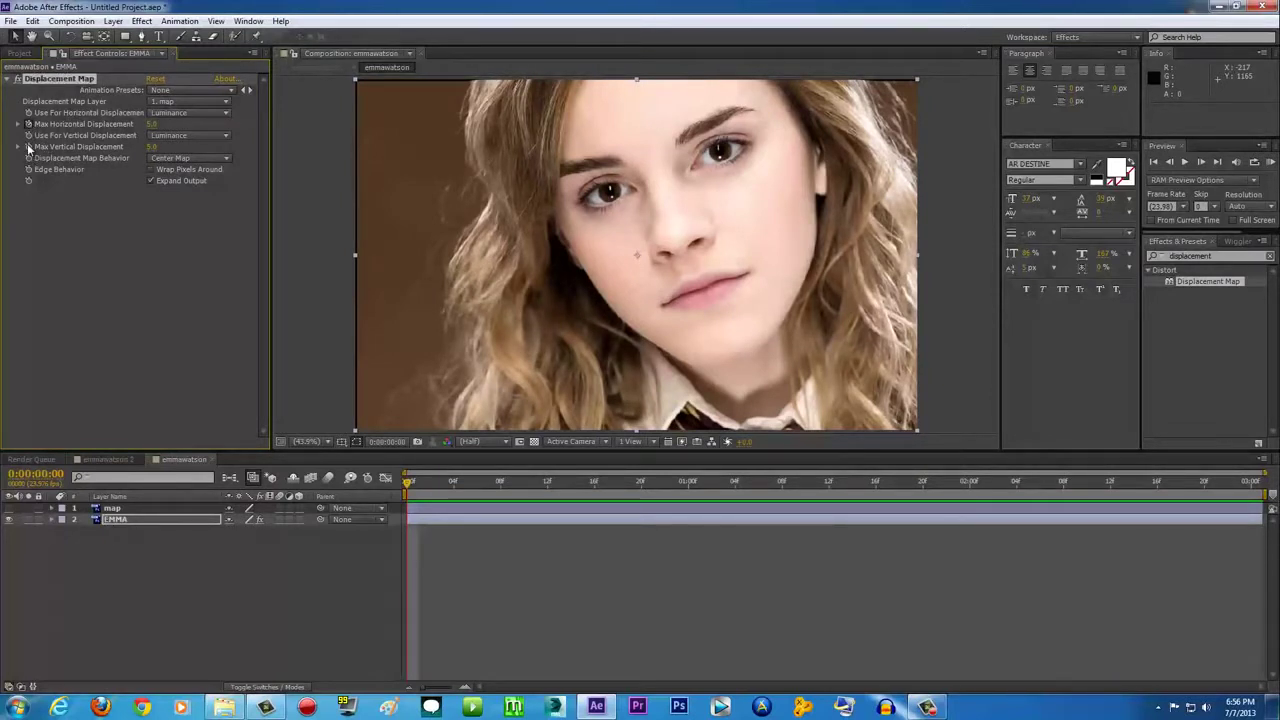
{"action": "left_click", "coordinate": [138, 518]}
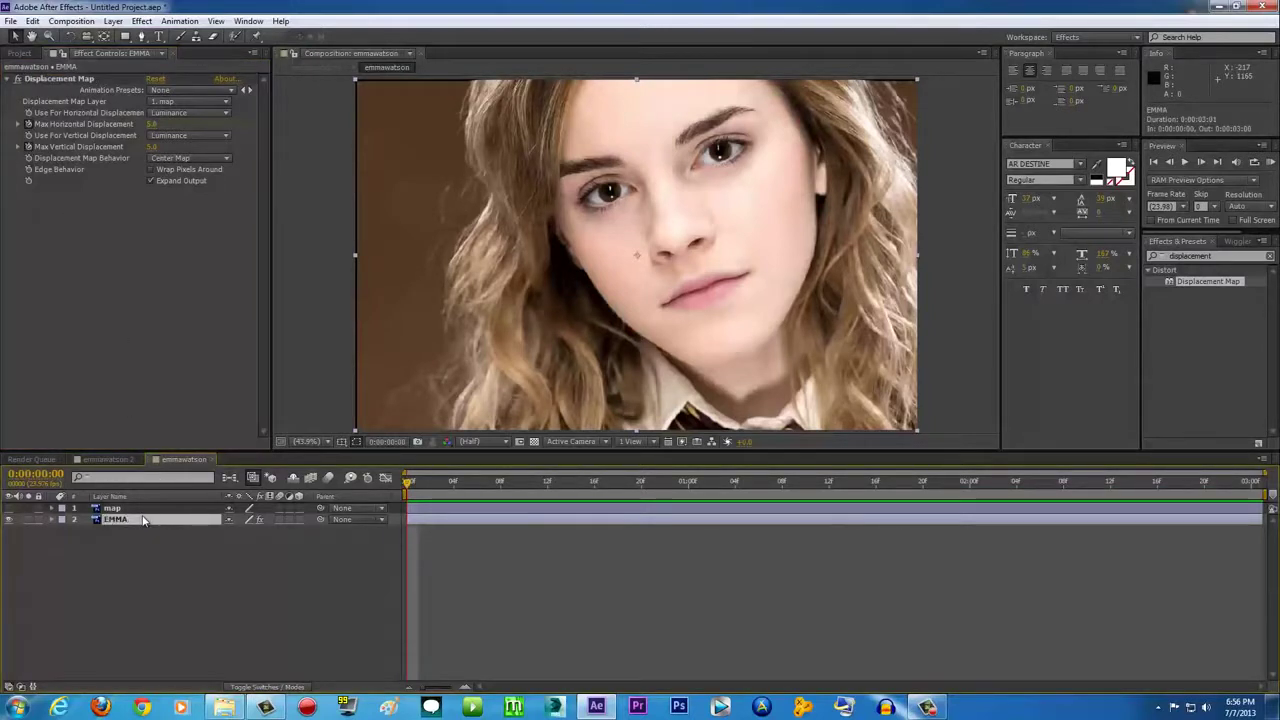
{"action": "key", "text": "u"}
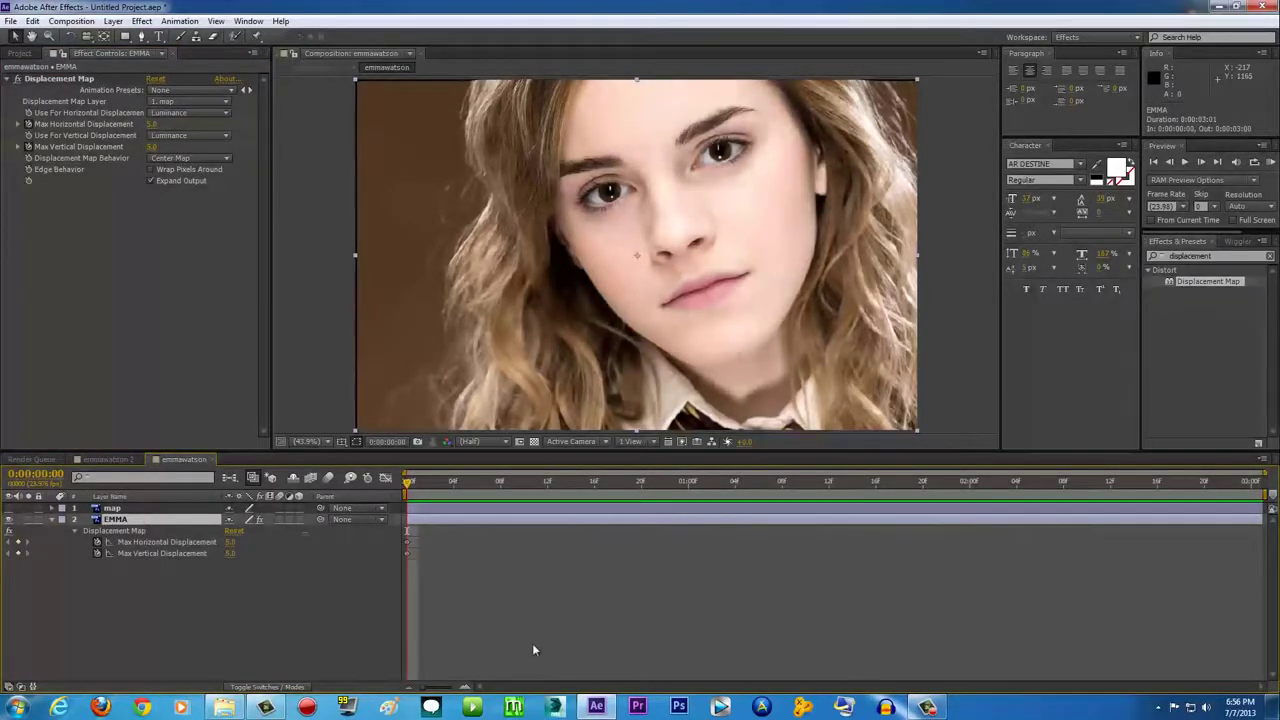
{"action": "left_click", "coordinate": [415, 570]}
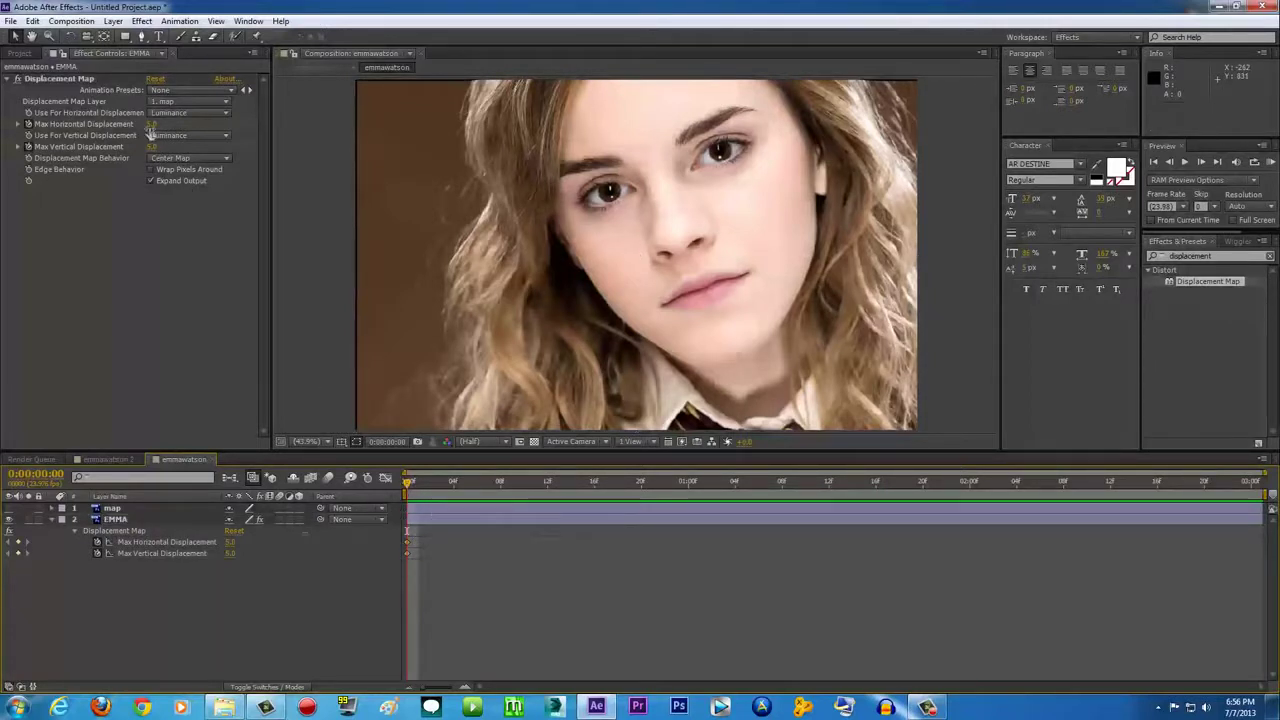
- Set EMMA's first-frame Max Horizontal Displacement to -37 and Max Vertical Displacement to -6
{"action": "mouse_move", "coordinate": [148, 128]}
{"action": "left_mouse_down"}
{"action": "mouse_move", "coordinate": [118, 124]}
{"action": "mouse_move", "coordinate": [137, 128]}
{"action": "mouse_move", "coordinate": [142, 148]}
{"action": "mouse_move", "coordinate": [125, 150]}
{"action": "mouse_move", "coordinate": [145, 152]}
{"action": "left_mouse_up"}
{"action": "key", "text": "space"}
{"action": "key", "text": "space"}
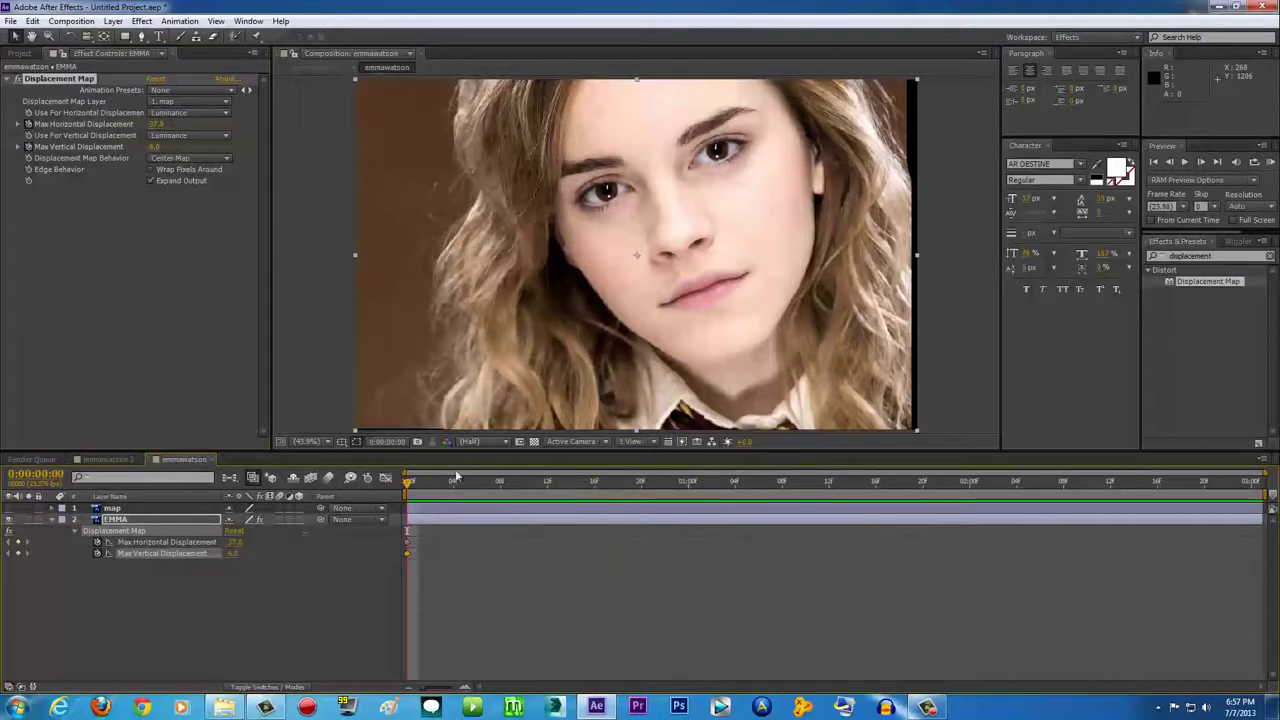
- Keyframe EMMA's Max Horizontal and Max Vertical Displacement at 0:00:03:00 with positive values of about 21 and 13
{"action": "mouse_move", "coordinate": [155, 124]}
{"action": "left_mouse_down"}
{"action": "mouse_move", "coordinate": [212, 131]}
{"action": "mouse_move", "coordinate": [158, 148]}
{"action": "left_mouse_up"}
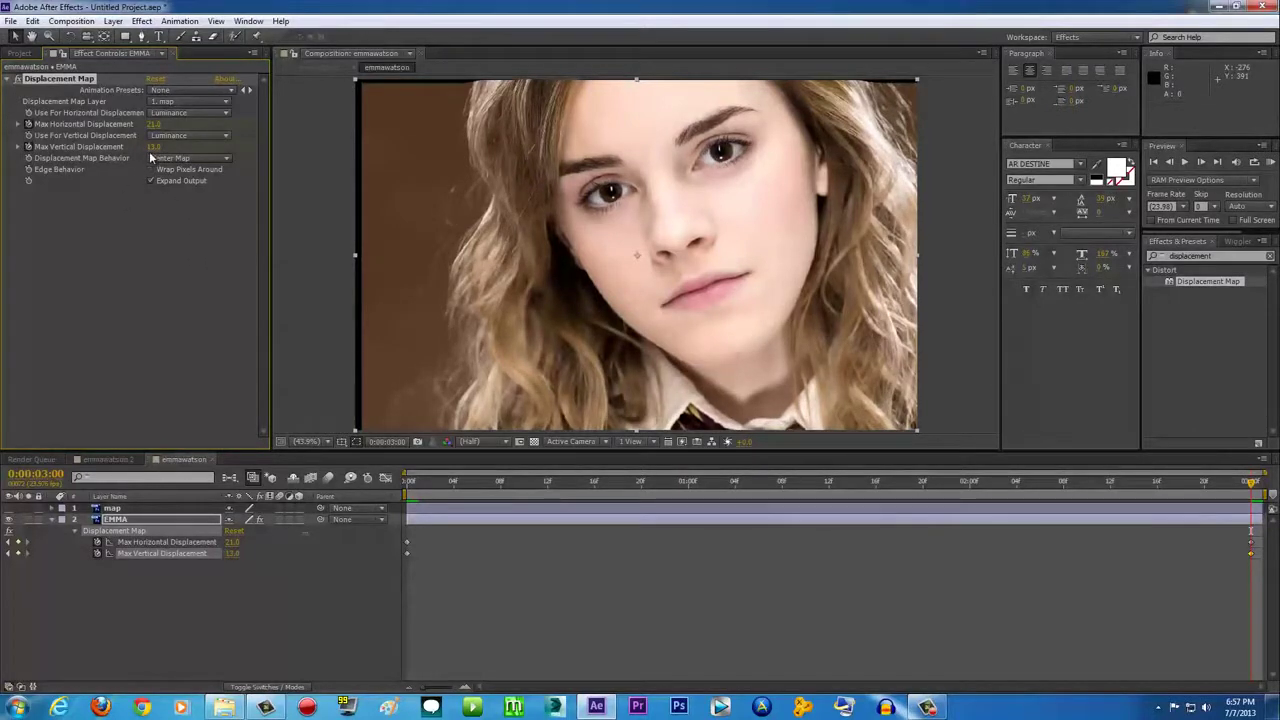
{"action": "left_click", "coordinate": [146, 260]}
{"action": "key", "text": "space"}
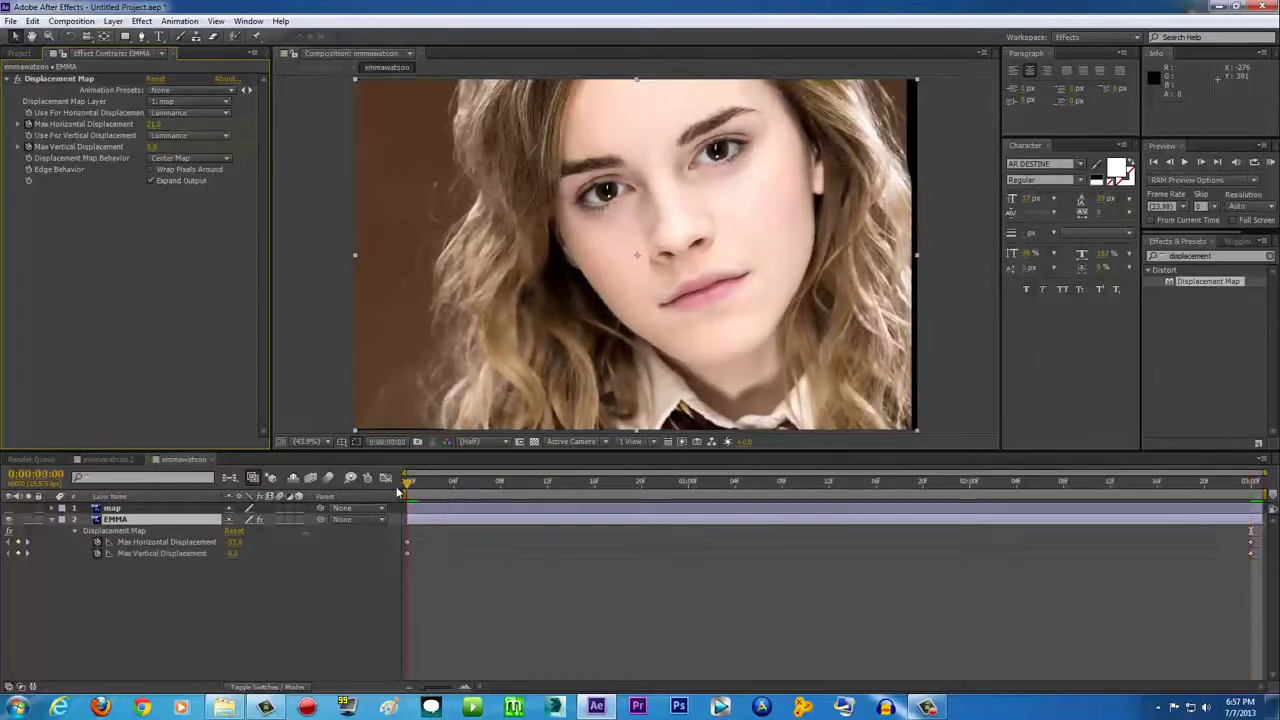
- Switch to the emmawatson 2 composition, fit it to the viewer up to 100% and play it
{"action": "left_click_drag", "start_coordinate": [232, 608], "coordinate": [182, 512]}
{"action": "left_click", "coordinate": [110, 459]}
{"action": "left_click", "coordinate": [303, 441]}
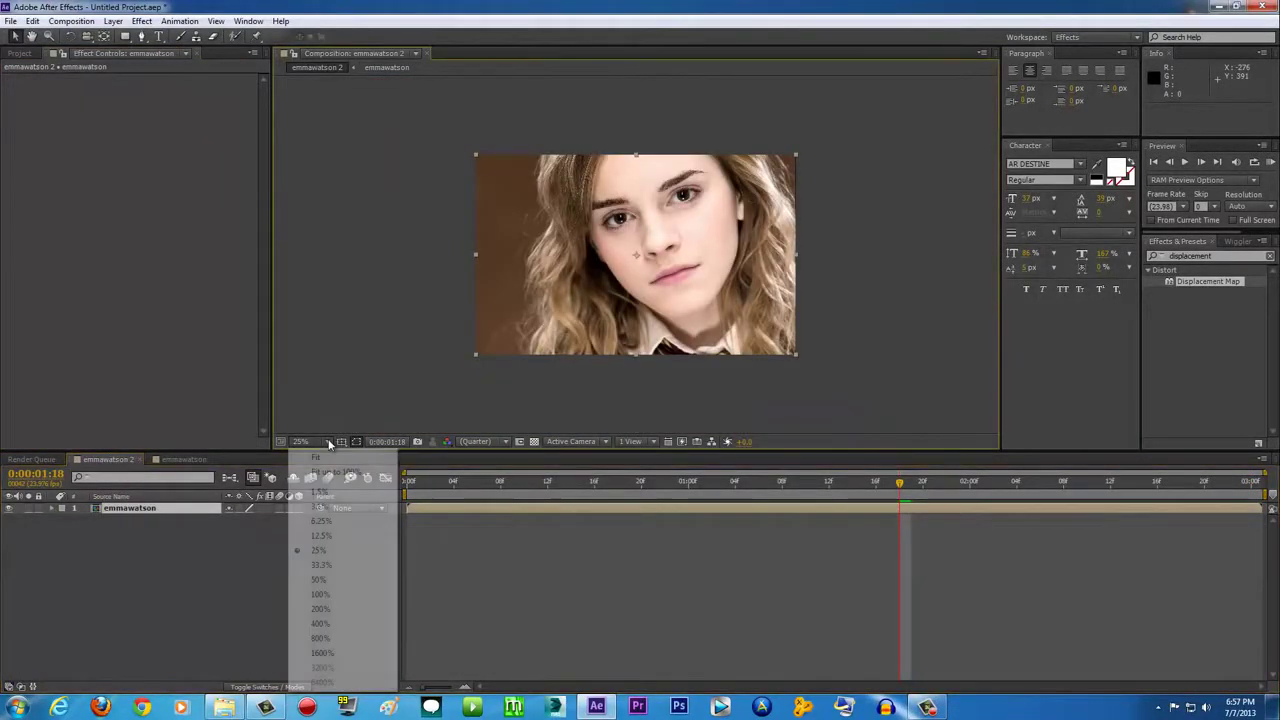
{"action": "left_click", "coordinate": [345, 472]}
{"action": "key", "text": "space"}
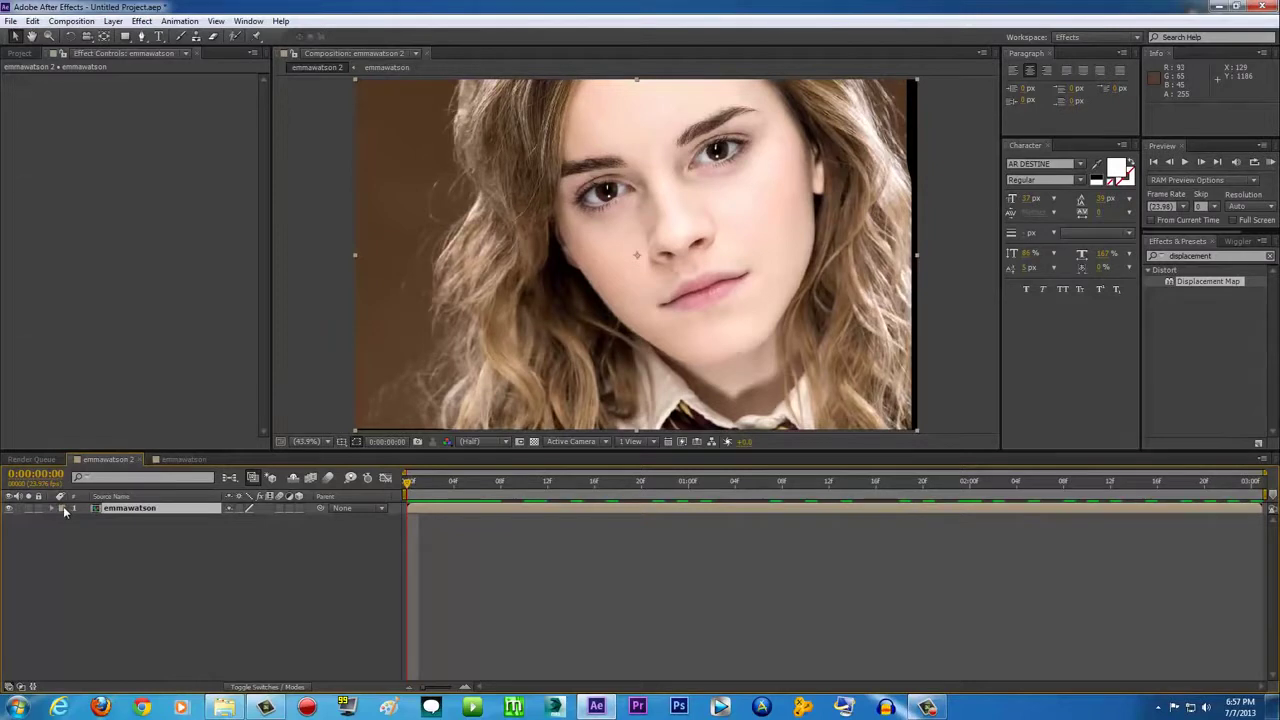
- Scale the emmawatson layer in the emmawatson 2 composition up to 104% to hide the black edges
{"action": "key", "text": "s"}
{"action": "left_click_drag", "start_coordinate": [260, 525], "coordinate": [422, 492]}
{"action": "key", "text": "space"}
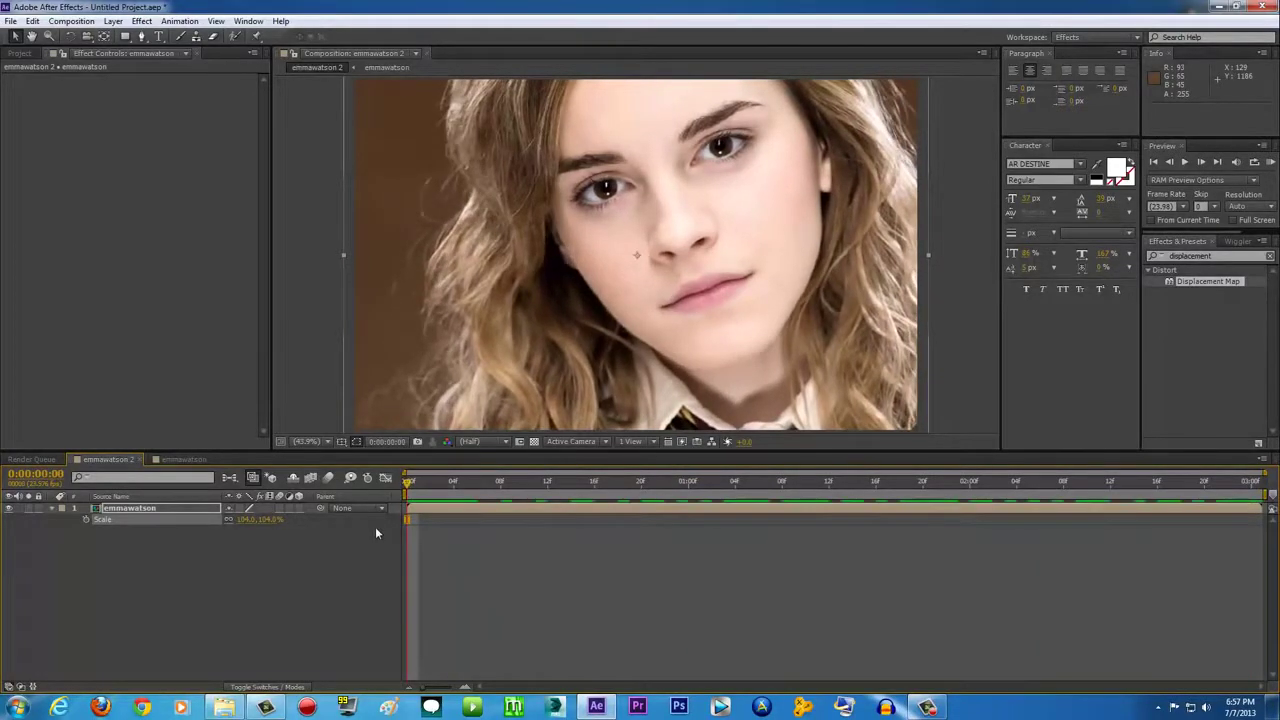
{"action": "key", "text": "ctrl+s"}
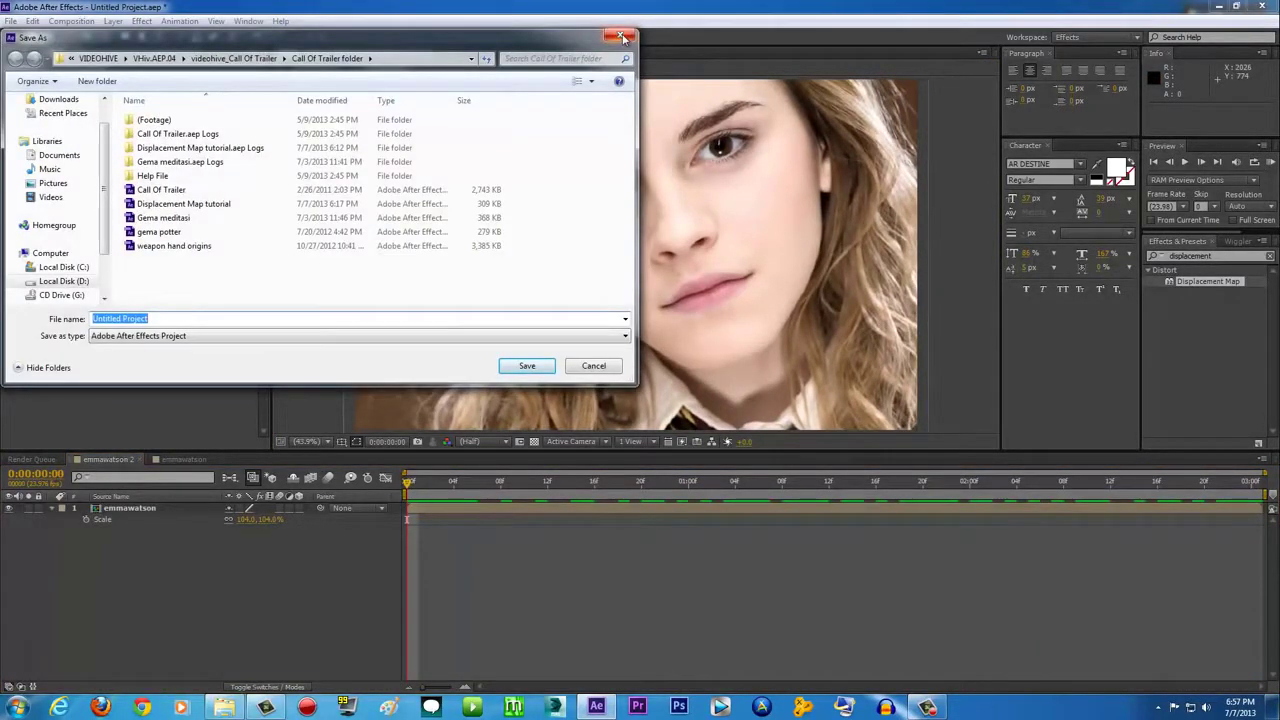
{"action": "left_click", "coordinate": [622, 38]}
- RAM preview the emmawatson 2 composition and scrub through its timeline to examine the portrait's displacement motion
{"action": "left_click", "coordinate": [1272, 164]}
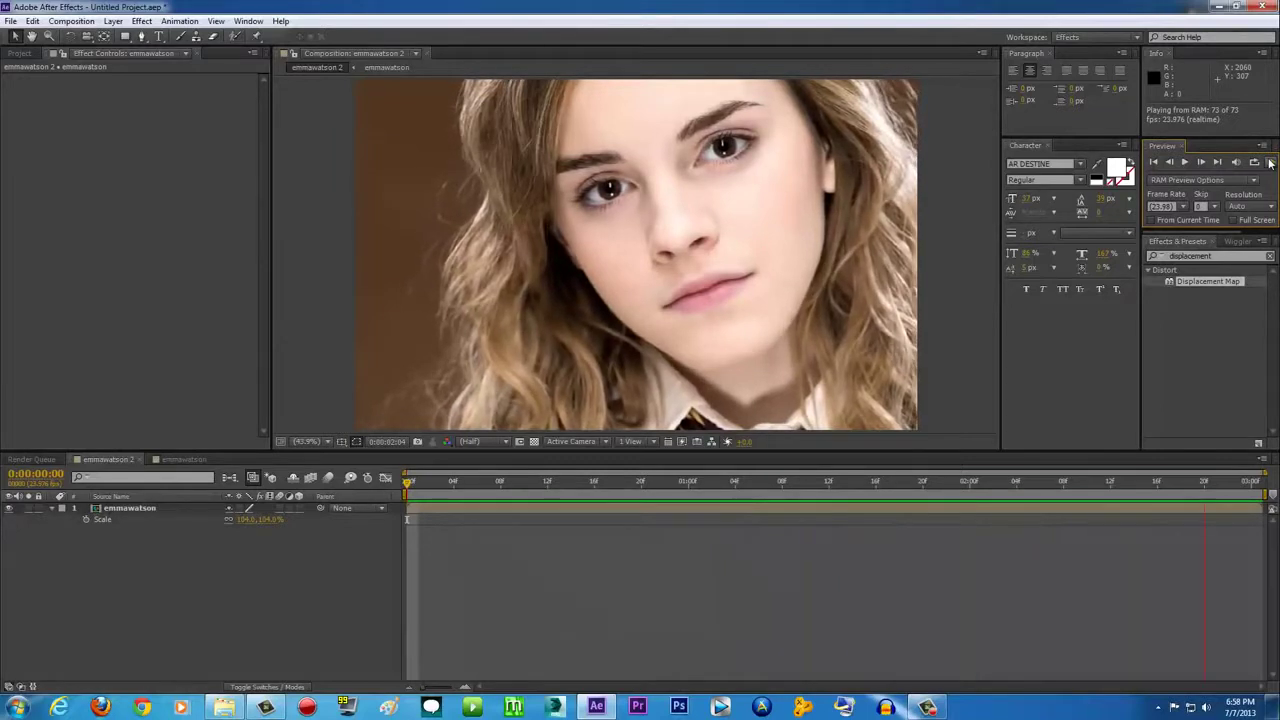
{"action": "left_click", "coordinate": [421, 481]}
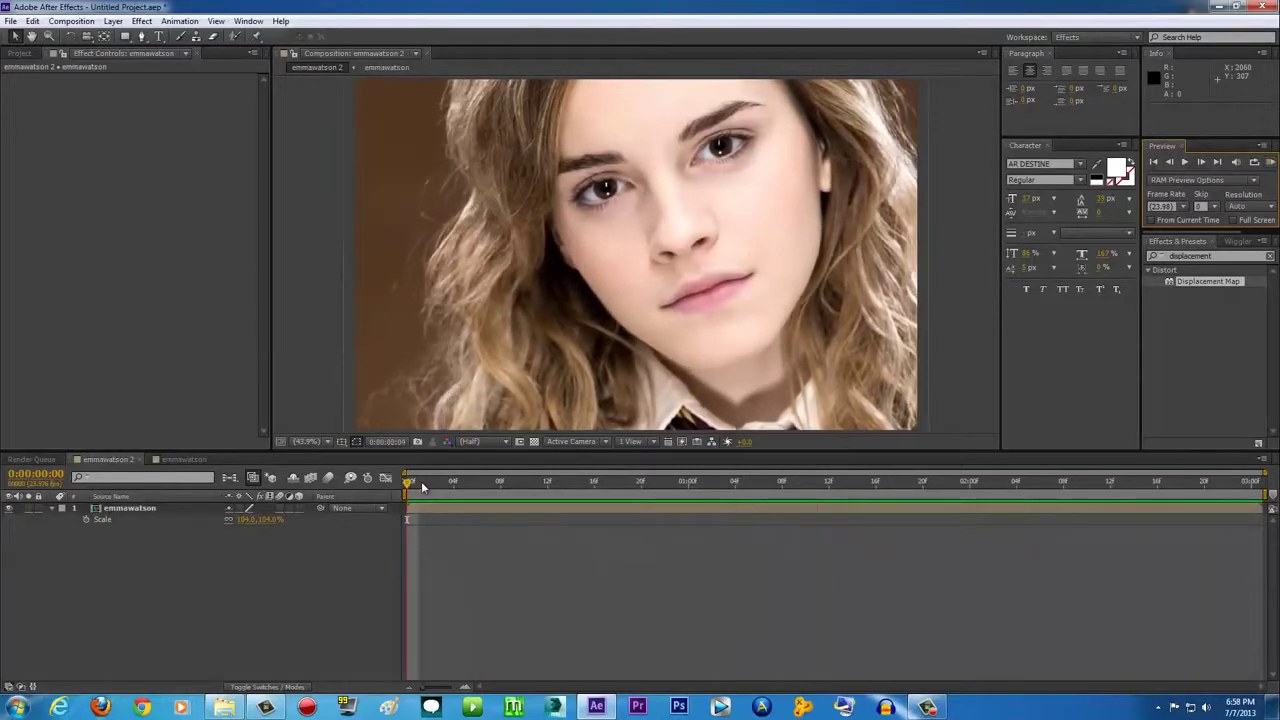
{"action": "left_click_drag", "start_coordinate": [416, 479], "coordinate": [410, 511]}
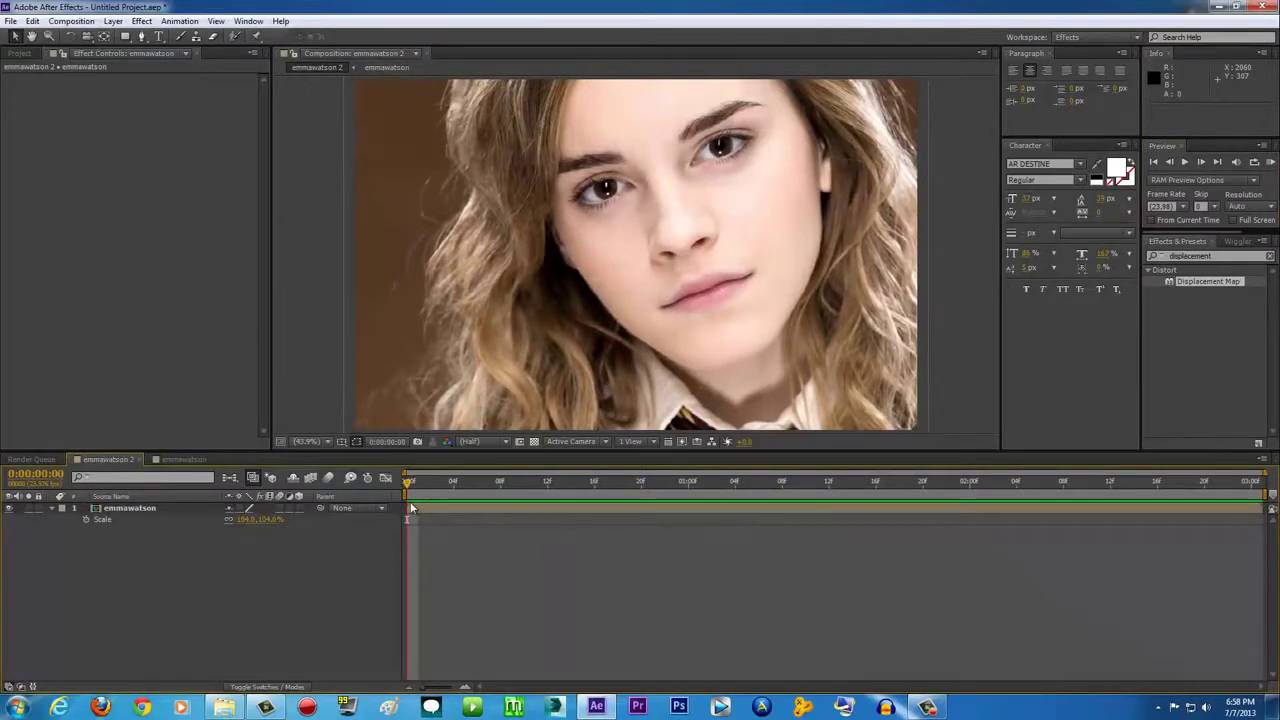
{"action": "mouse_move", "coordinate": [410, 485]}
{"action": "left_mouse_down"}
{"action": "mouse_move", "coordinate": [771, 480]}
{"action": "mouse_move", "coordinate": [409, 488]}
{"action": "left_mouse_up"}
{"action": "key", "text": "KP_0"}
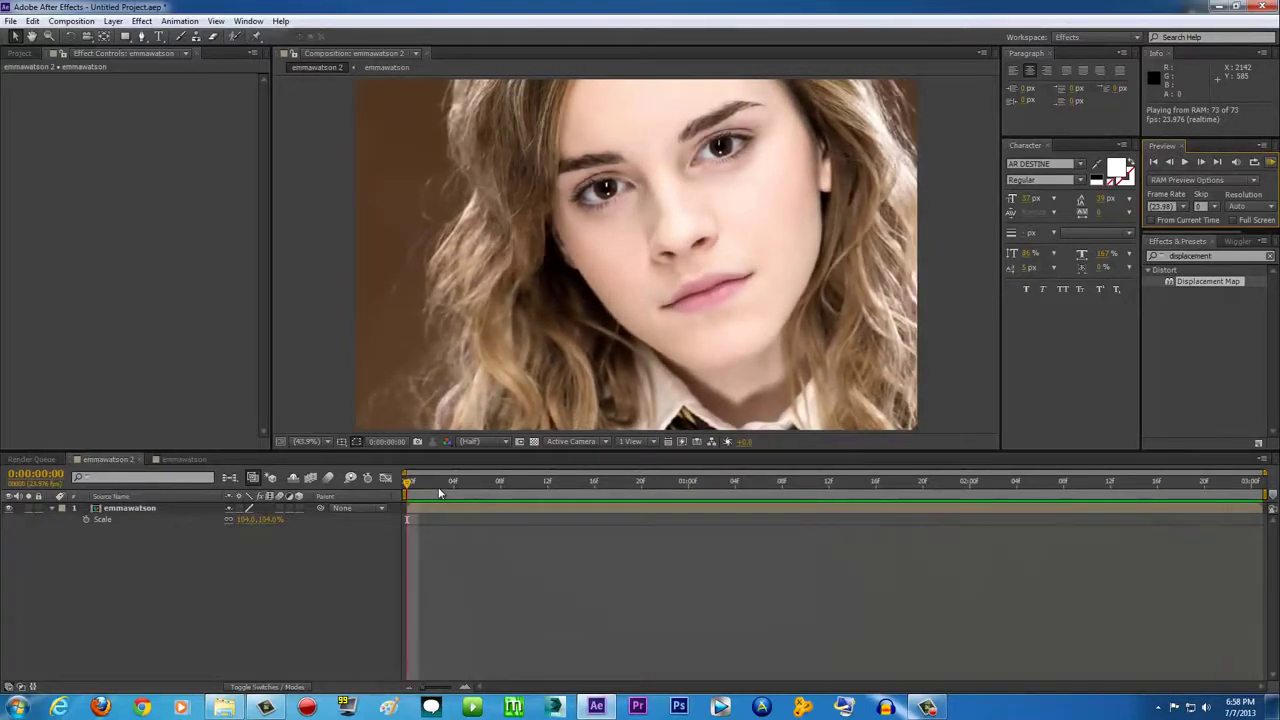
{"action": "key", "text": "space"}
{"action": "key", "text": "space"}
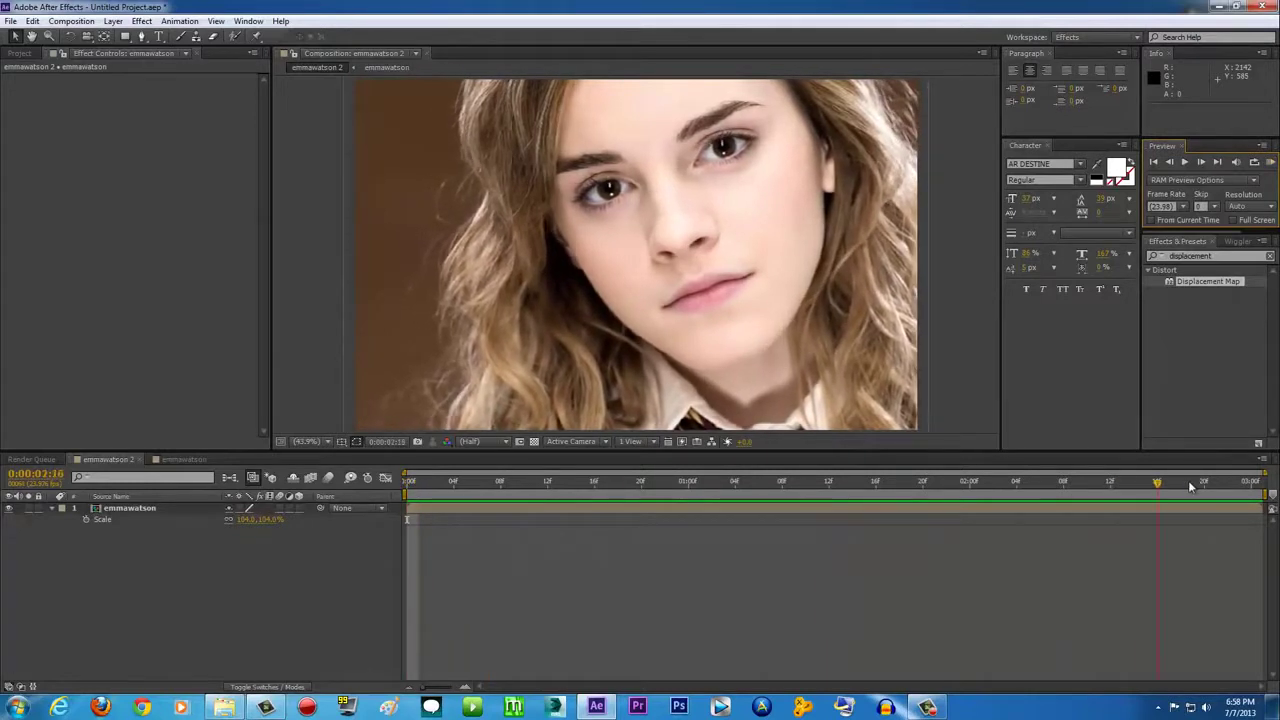
{"action": "key", "text": "space"}
{"action": "left_click", "coordinate": [969, 297]}
{"action": "left_click", "coordinate": [1270, 162]}
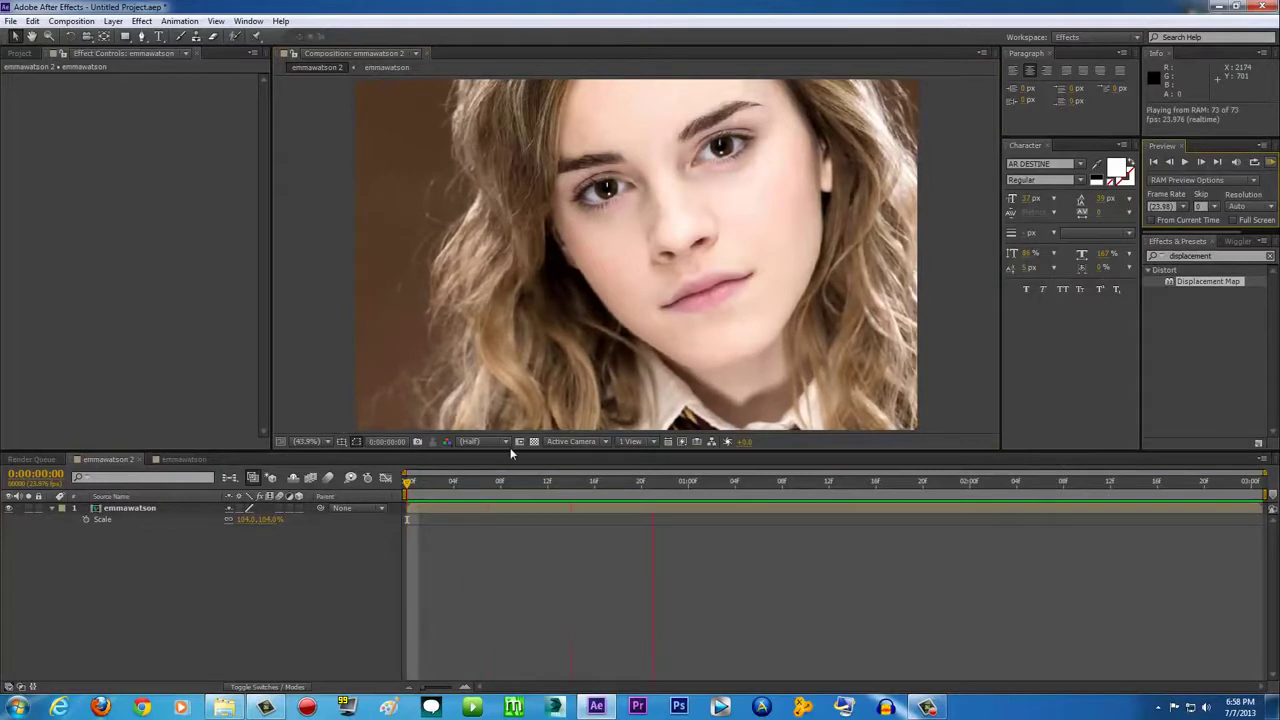